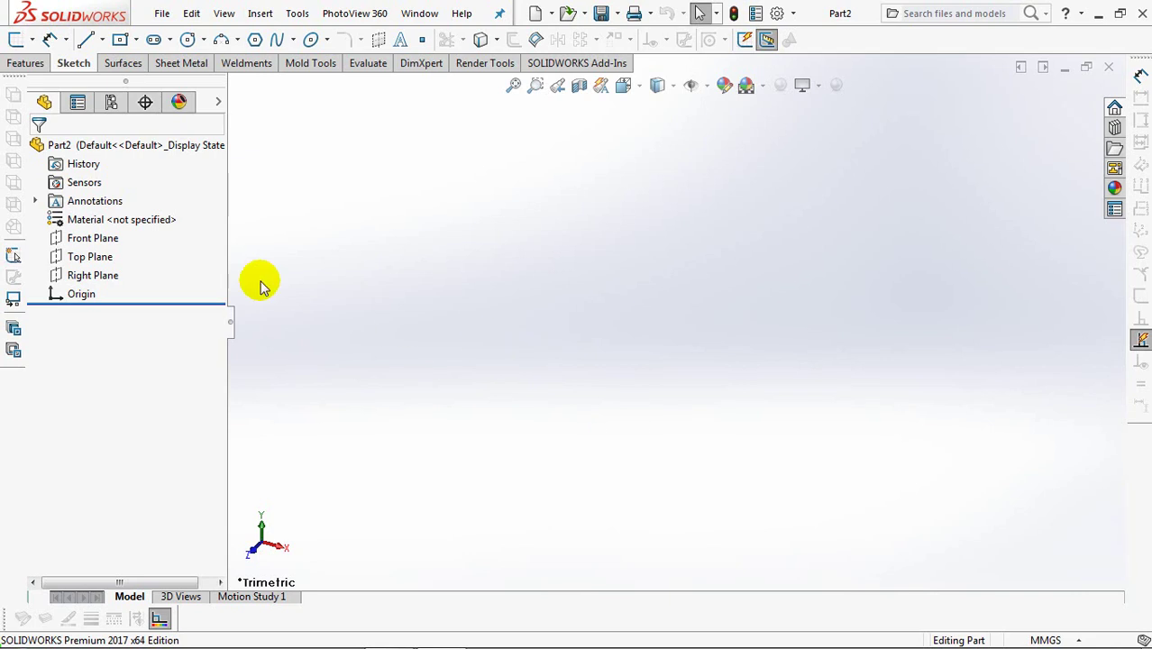
# Draw a center rectangle from the origin on the Top Plane.
pyautogui.click(70, 227)
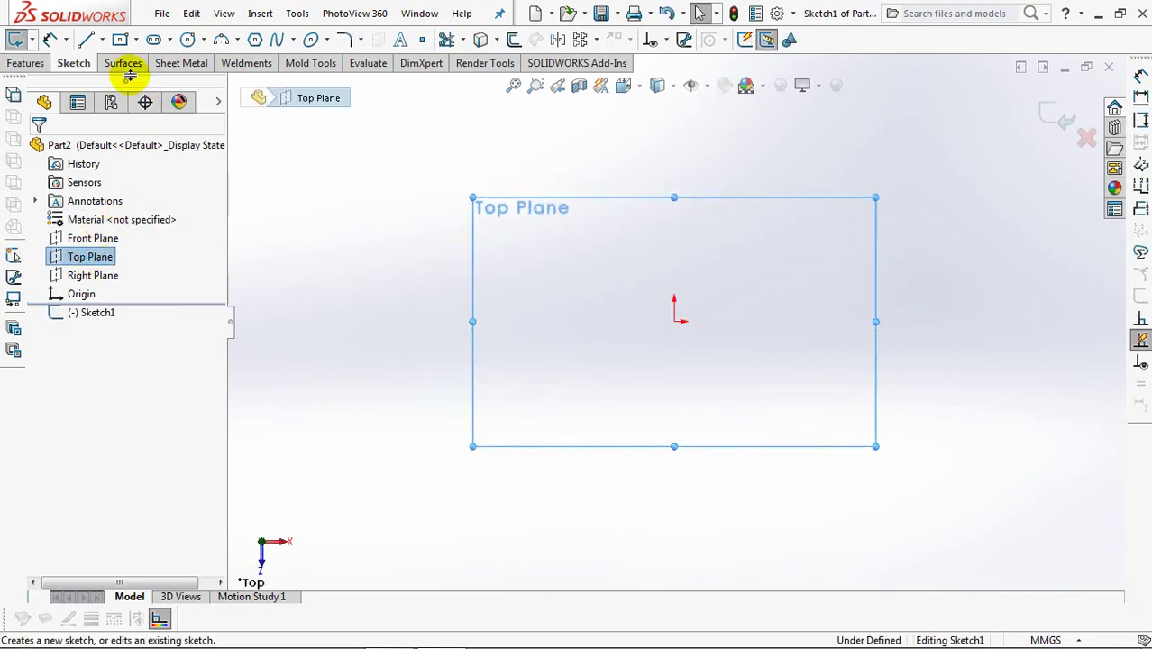
pyautogui.click(120, 39)
pyautogui.click(674, 318)
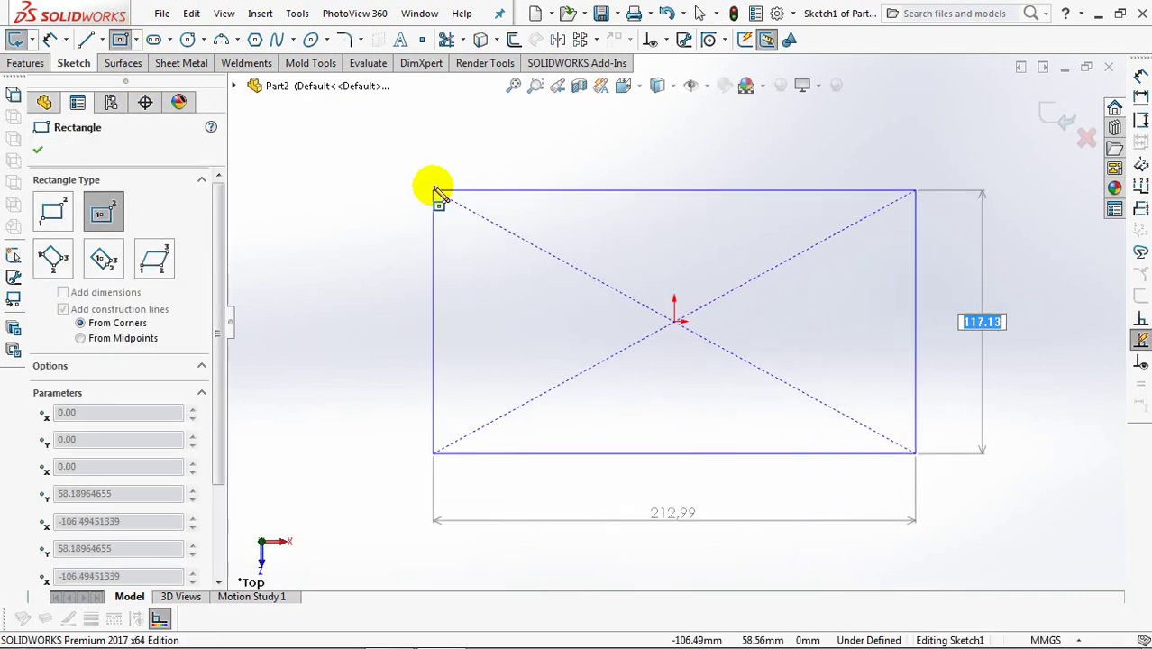
pyautogui.click(433, 178)
# Dimension the rectangle to 380 mm wide and 270 mm high.
pyautogui.click(50, 39)
pyautogui.click(489, 180)
pyautogui.click(541, 129)
pyautogui.write('380')
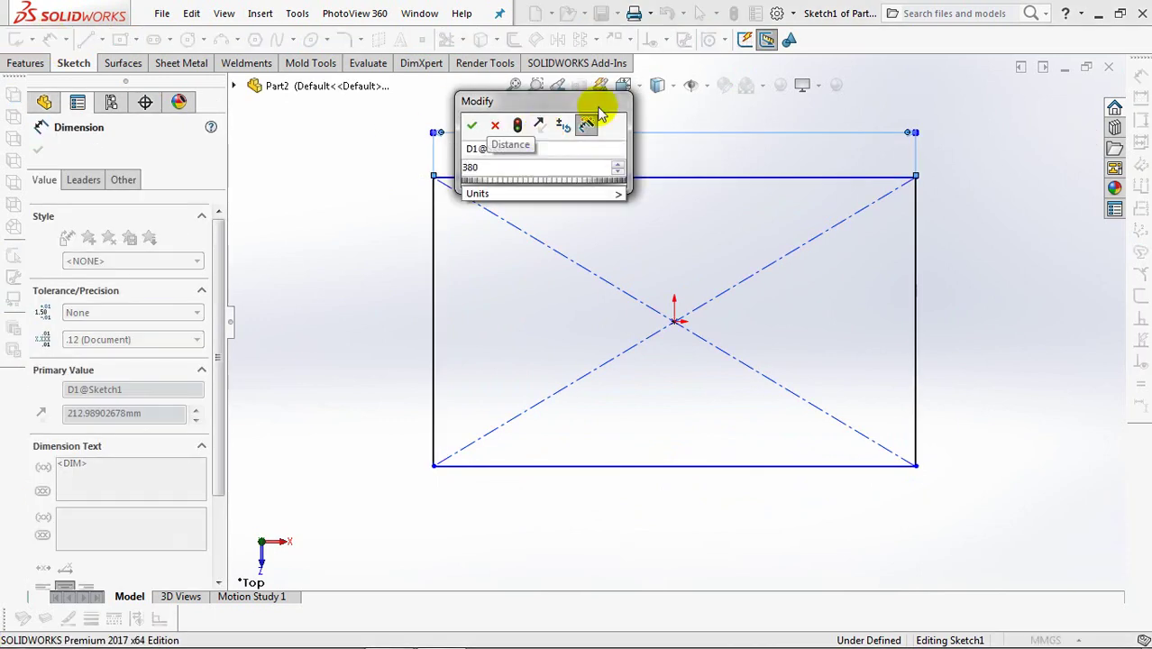
pyautogui.click(472, 125)
pyautogui.click(431, 315)
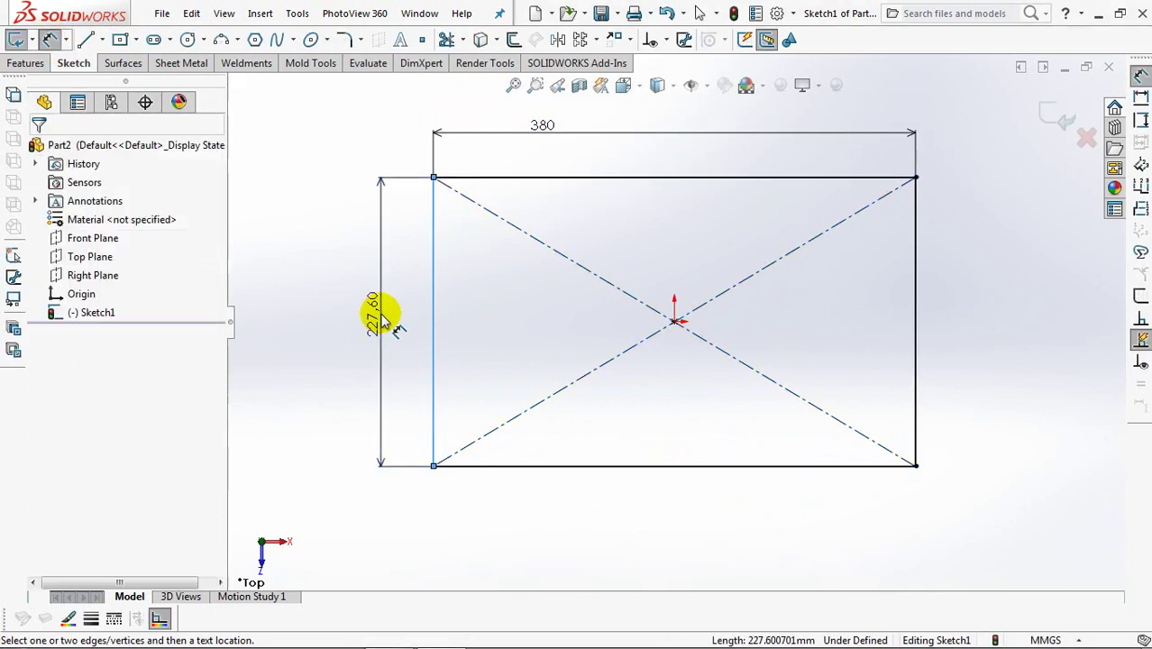
pyautogui.click(381, 317)
pyautogui.write('270')
pyautogui.click(306, 303)
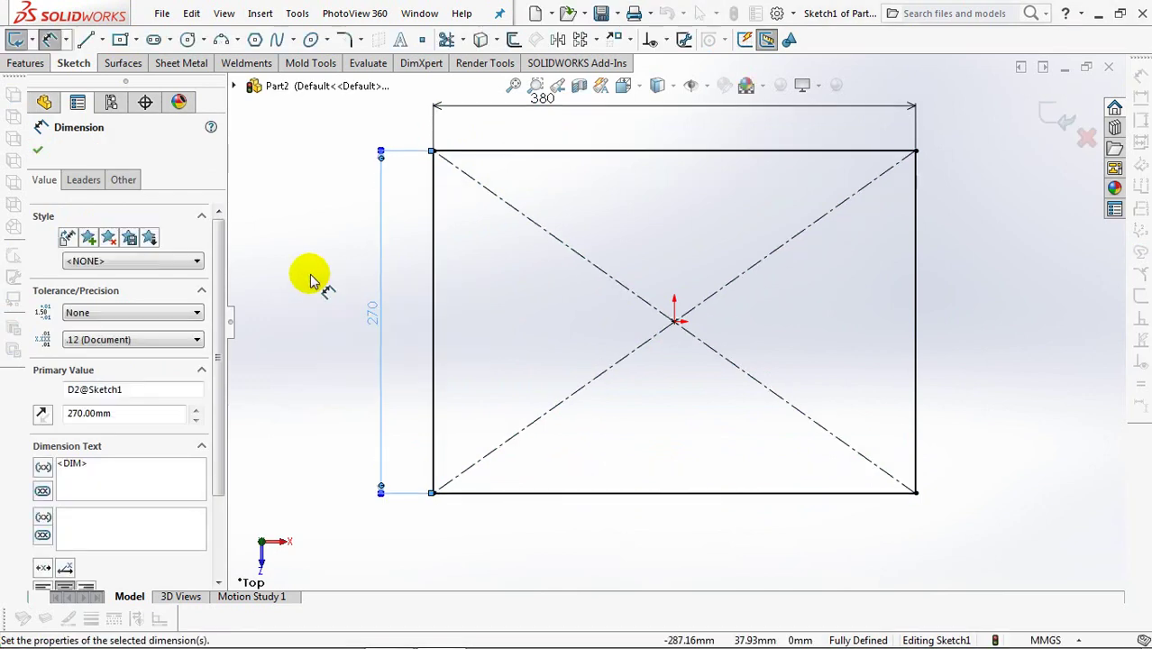
pyautogui.click(39, 151)
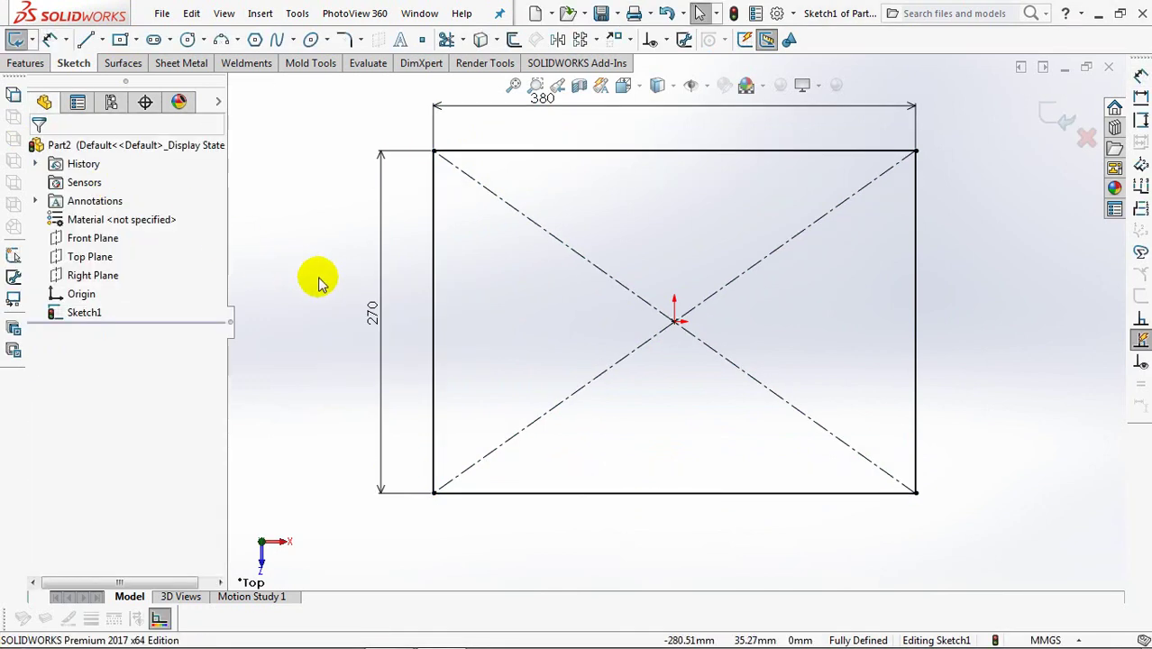
pyautogui.click(513, 39)
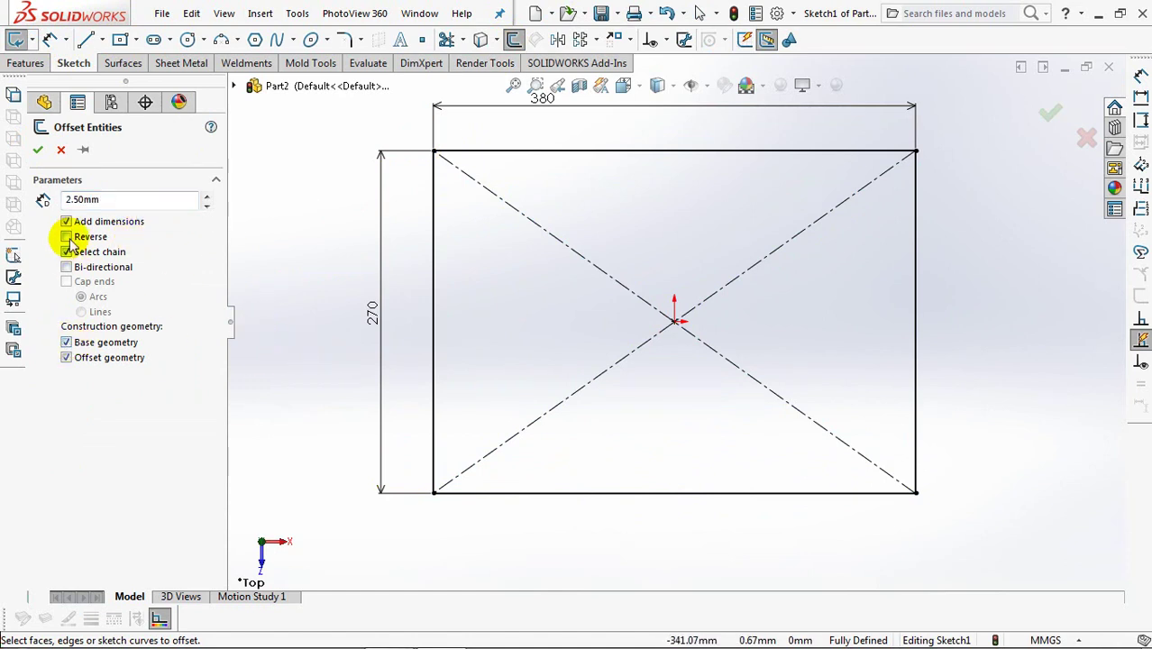
# Offset the 380 × 270 rectangle chain 2.50 mm inward.
pyautogui.click(433, 307)
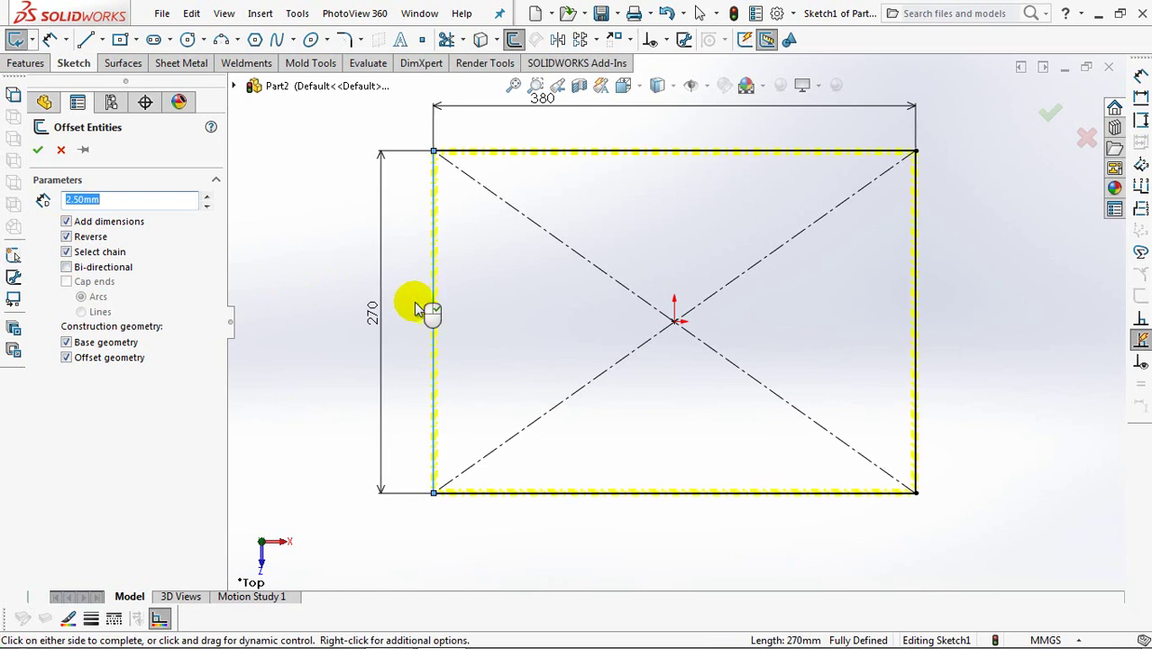
pyautogui.click(37, 150)
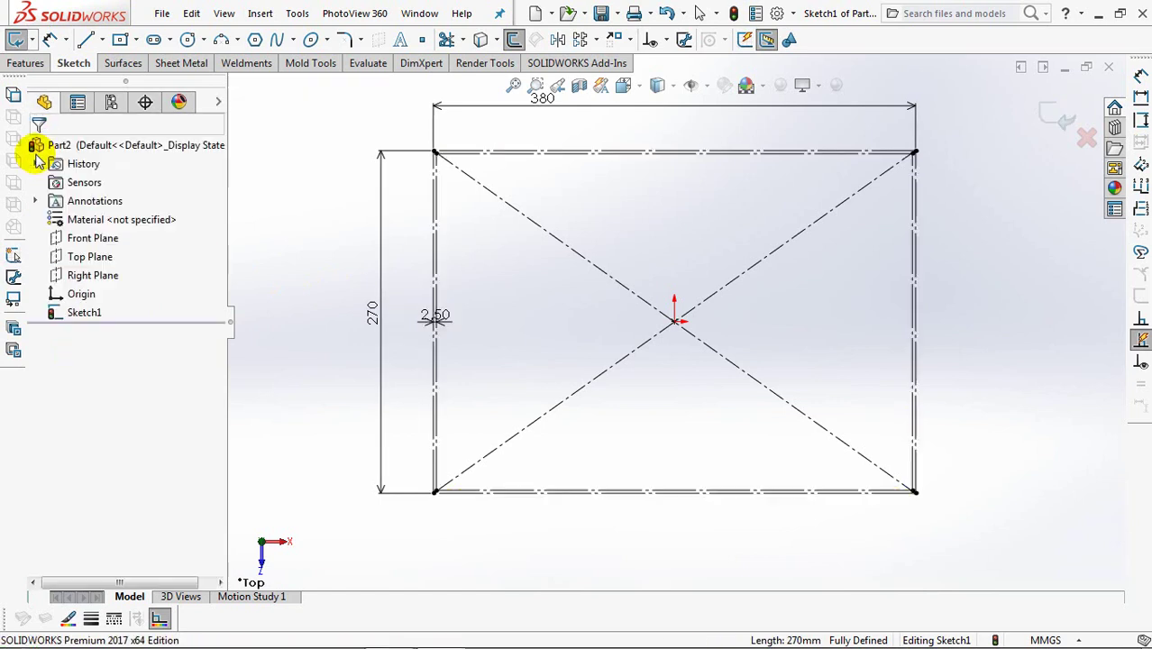
pyautogui.click(221, 44)
# Draw flat three-point arcs along the rectangle's top and left edges.
pyautogui.keyDown('ctrl'); pyautogui.moveTo(515, 142); pyautogui.dragTo(515, 258, button='middle'); pyautogui.keyUp('ctrl')
pyautogui.scroll(-2, 465, 241)
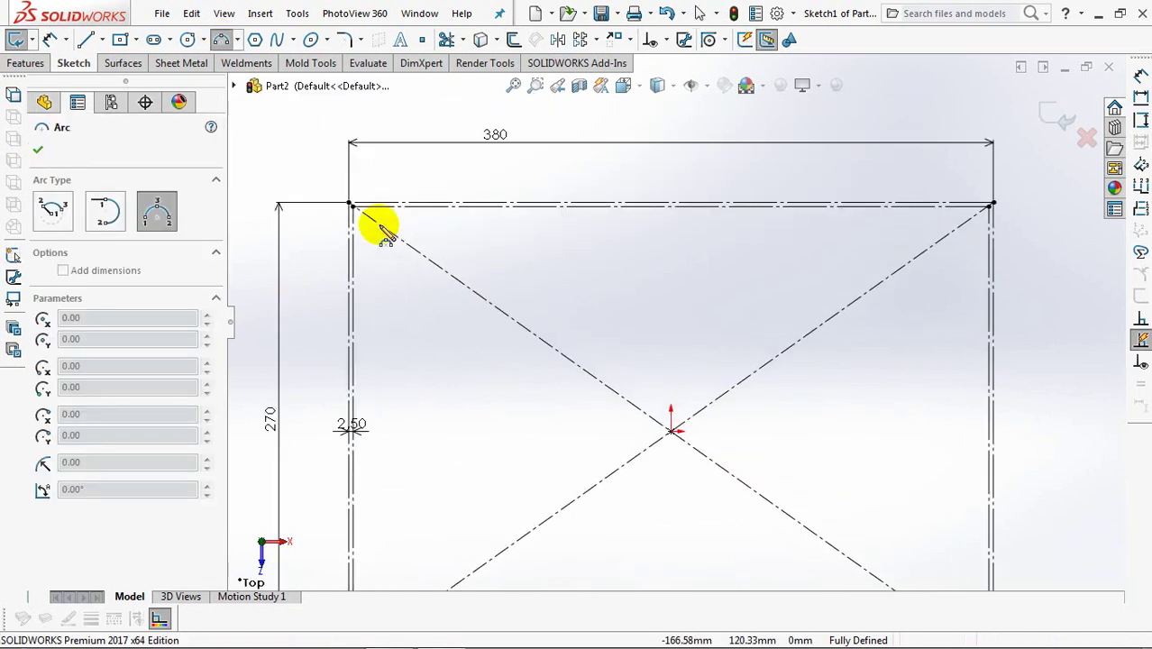
pyautogui.click(351, 206)
pyautogui.click(992, 205)
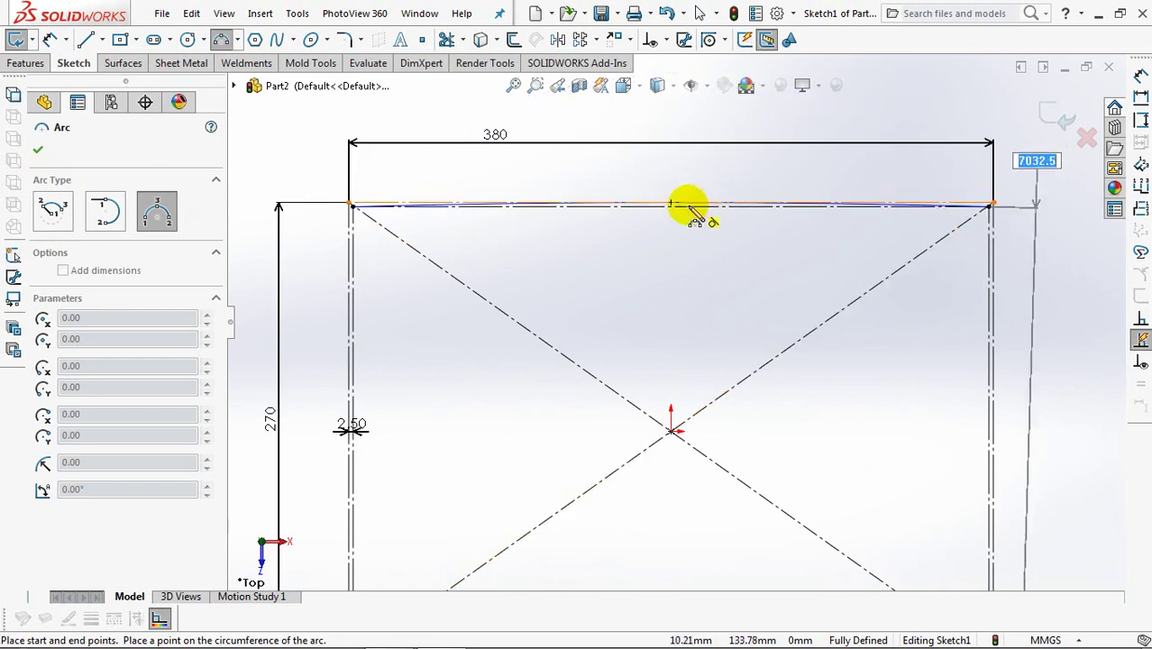
pyautogui.click(688, 205)
pyautogui.keyDown('ctrl'); pyautogui.moveTo(553, 281); pyautogui.dragTo(571, 200, button='middle'); pyautogui.keyUp('ctrl')
pyautogui.click(378, 103)
pyautogui.click(379, 555)
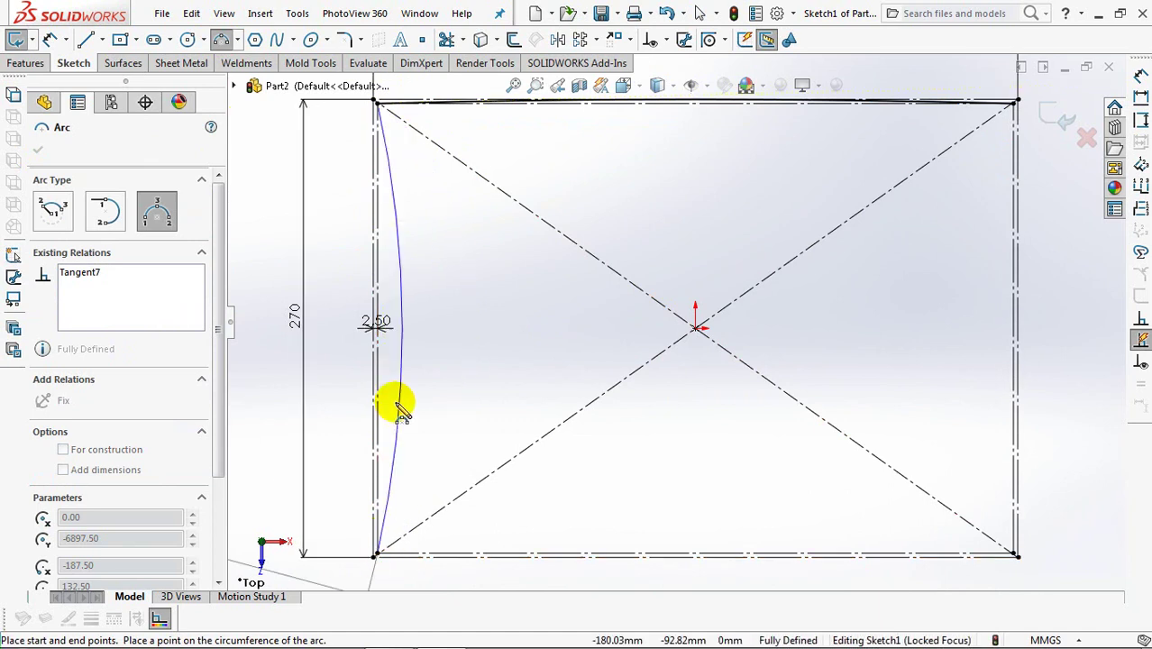
pyautogui.click(375, 354)
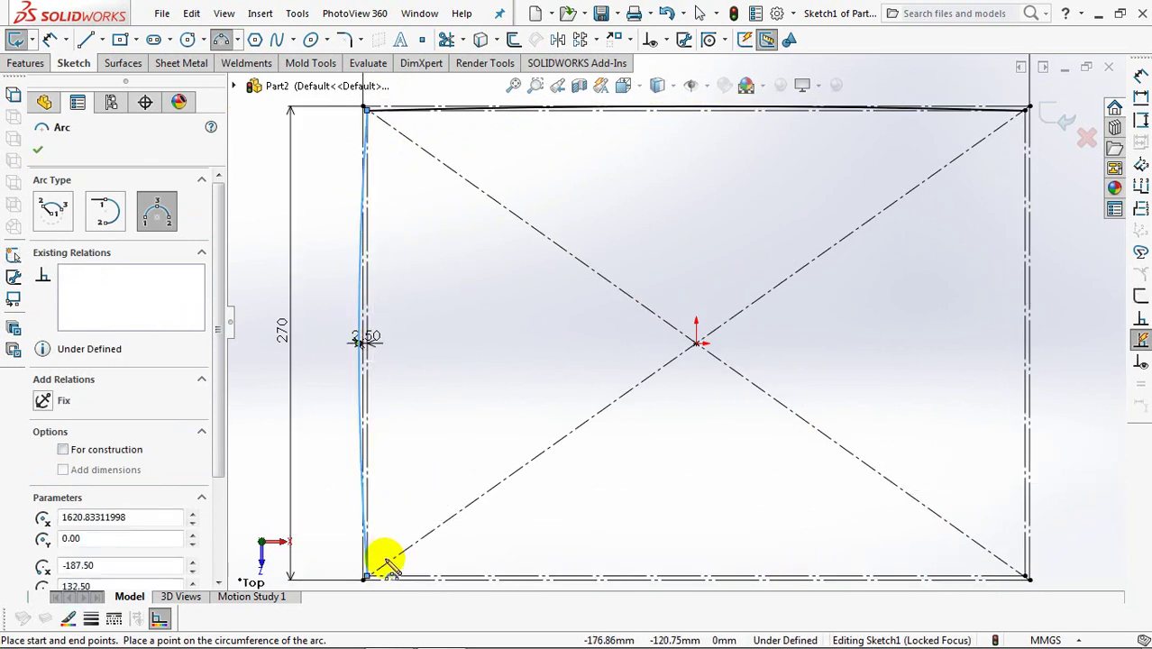
# Draw flat three-point arcs along the bottom and right edges.
pyautogui.click(1027, 577)
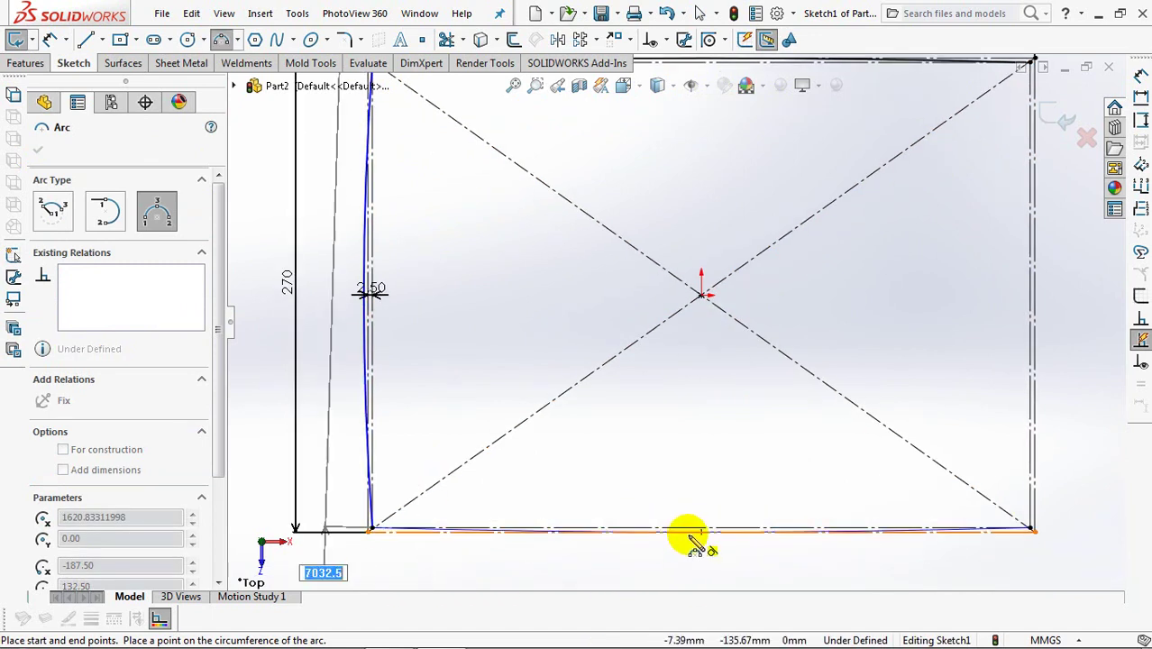
pyautogui.click(699, 534)
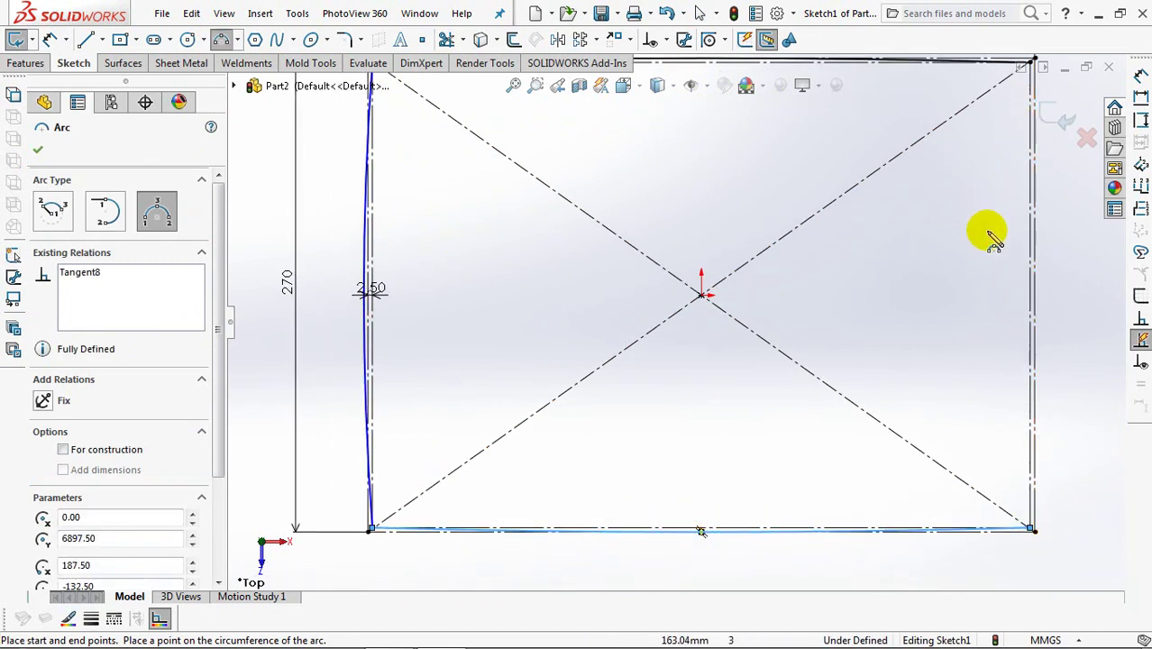
pyautogui.click(1000, 85)
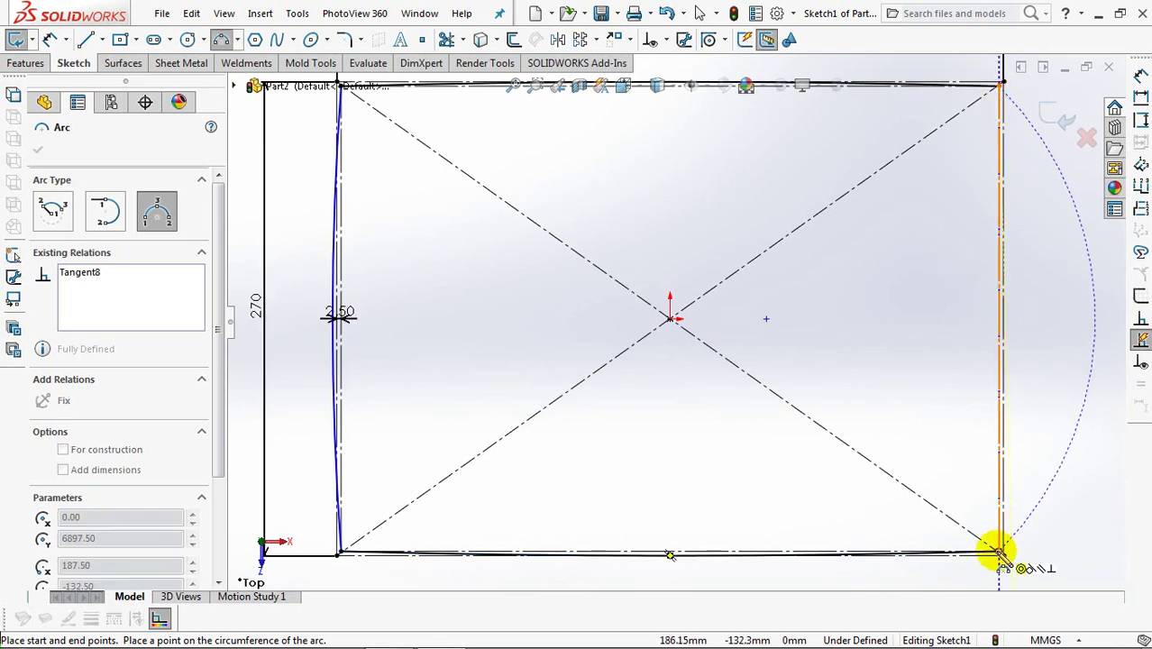
pyautogui.click(999, 552)
pyautogui.click(1004, 378)
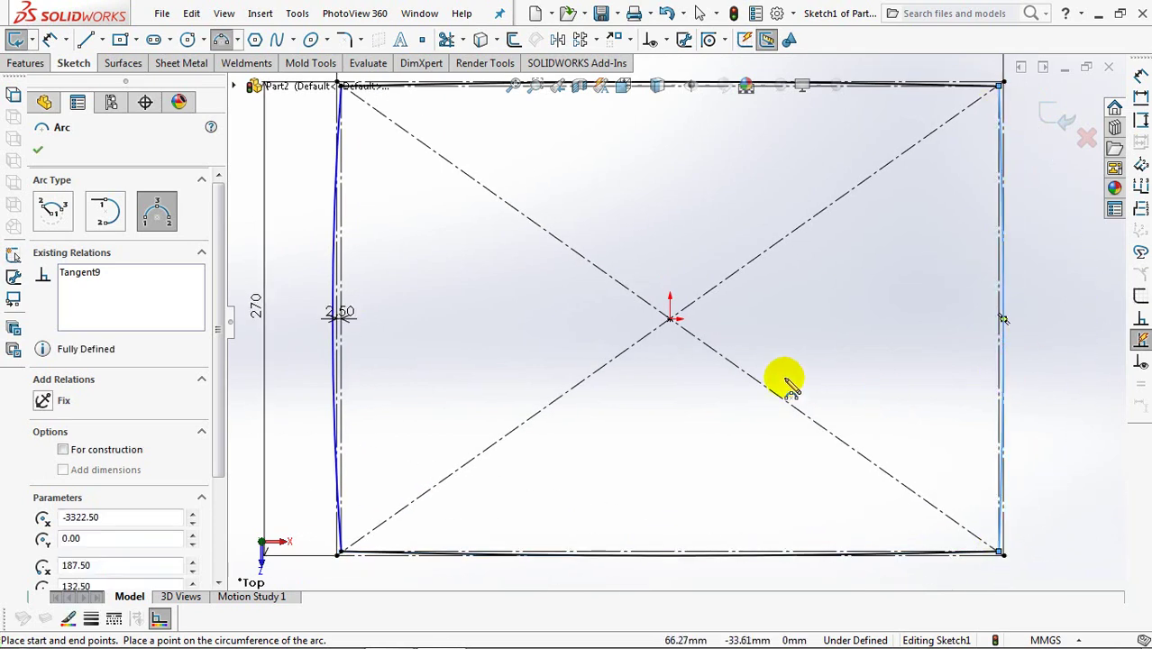
pyautogui.click(38, 149)
# Make the left arc tangent to the left line so the sketch is fully defined.
pyautogui.click(666, 41)
pyautogui.click(690, 80)
pyautogui.click(338, 354)
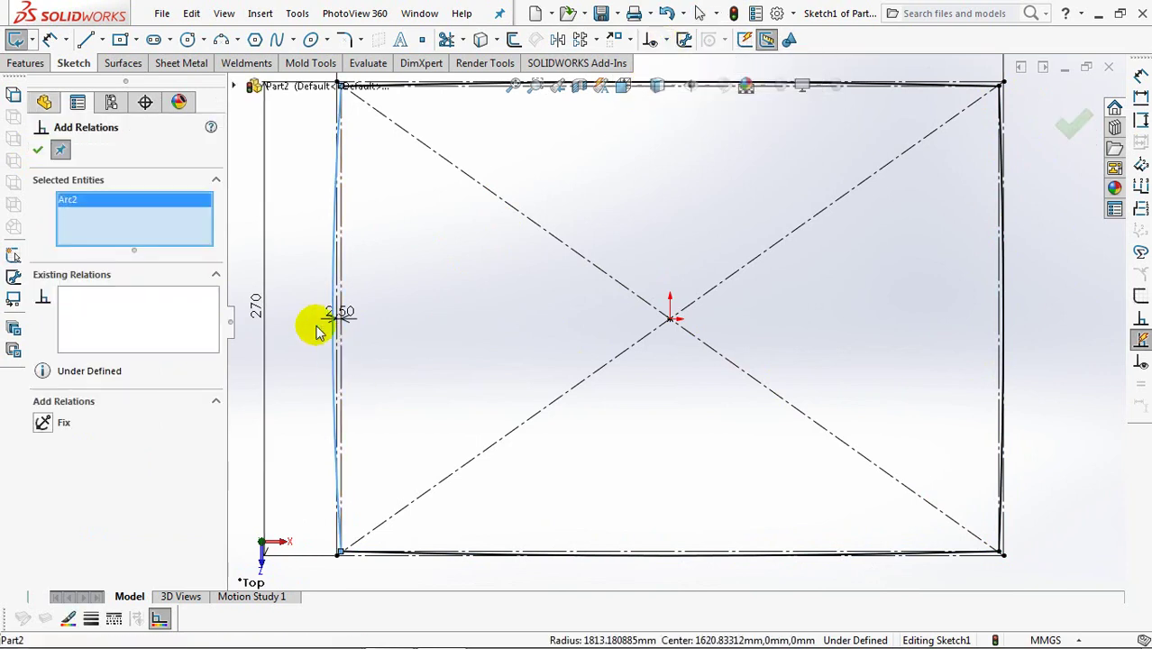
pyautogui.scroll(-2, 348, 316)
pyautogui.scroll(-2, 649, 268)
pyautogui.click(421, 315)
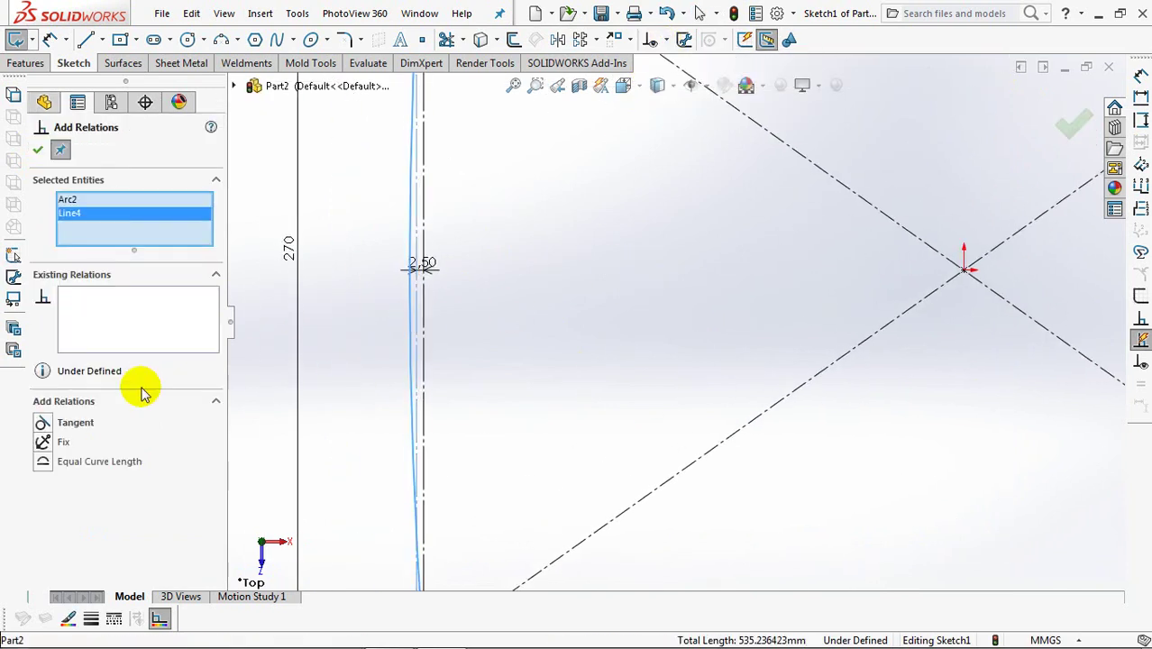
pyautogui.click(41, 422)
pyautogui.click(38, 149)
pyautogui.scroll(2, 501, 321)
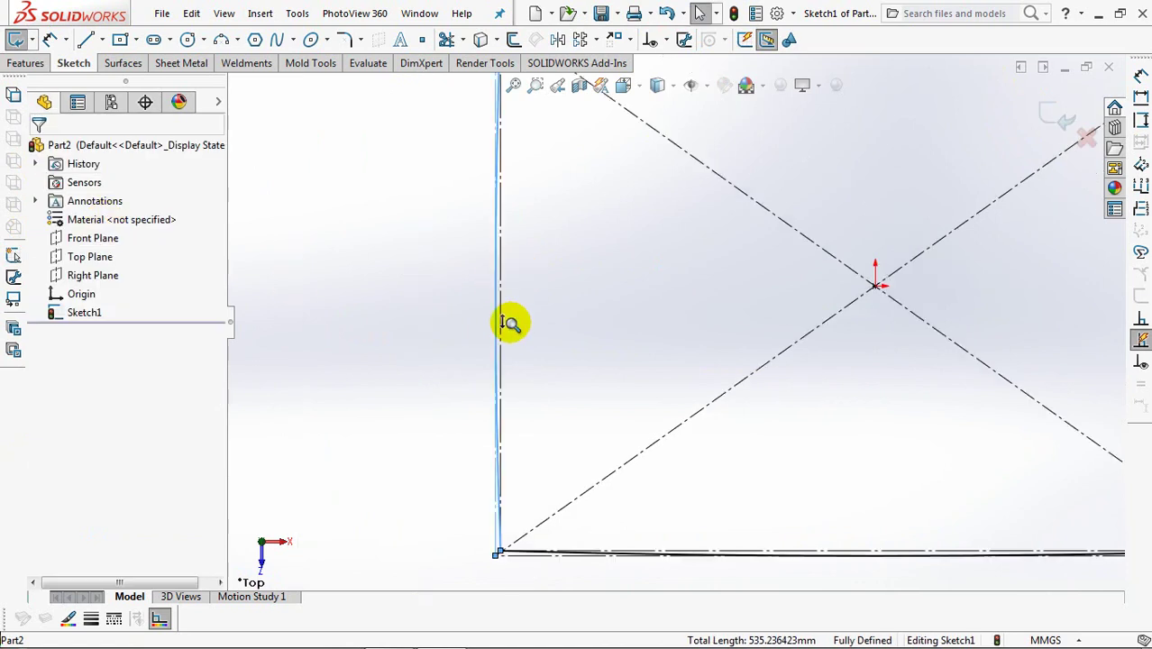
pyautogui.scroll(2, 488, 349)
pyautogui.moveTo(432, 342)
pyautogui.keyDown('ctrl'); pyautogui.mouseDown(button='middle')
pyautogui.moveTo(329, 365)
pyautogui.moveTo(296, 357)
pyautogui.mouseUp(button='middle'); pyautogui.keyUp('ctrl')
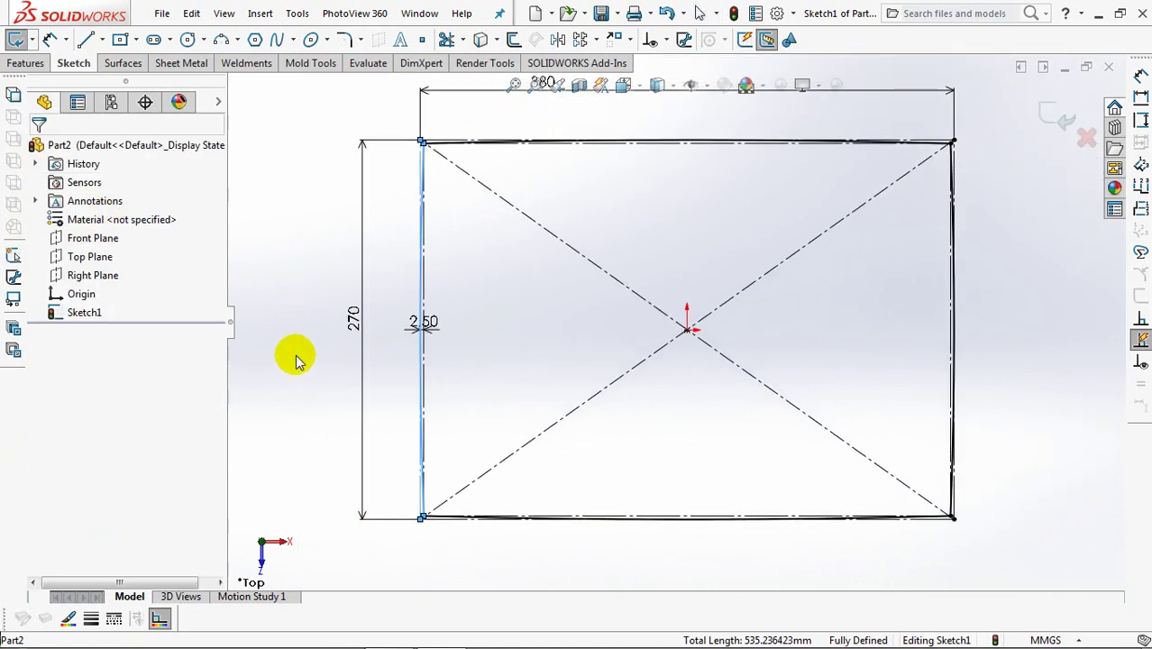
# Fillet all four outline corners at 40 mm radius and exit Sketch1.
pyautogui.click(344, 38)
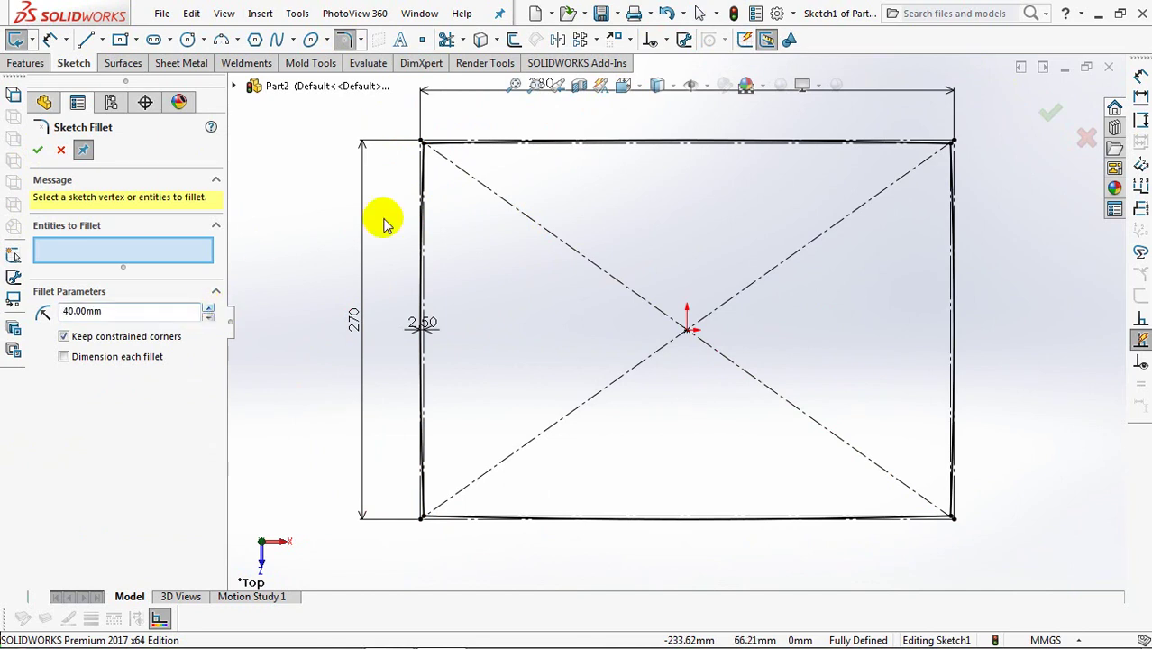
pyautogui.click(427, 152)
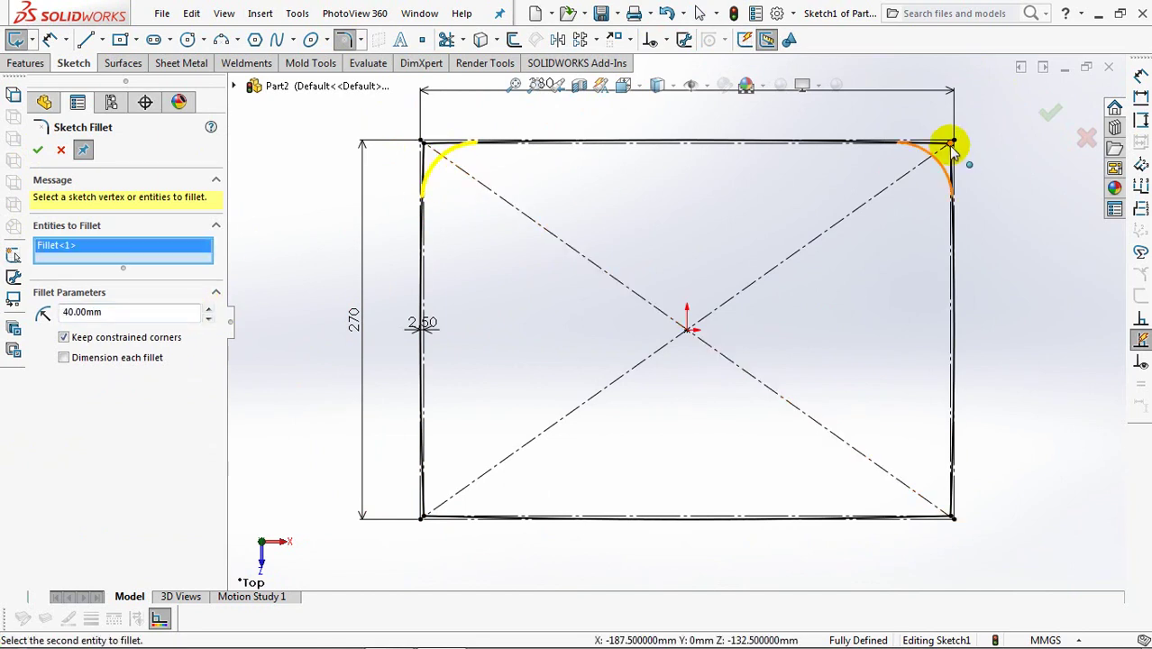
pyautogui.click(951, 144)
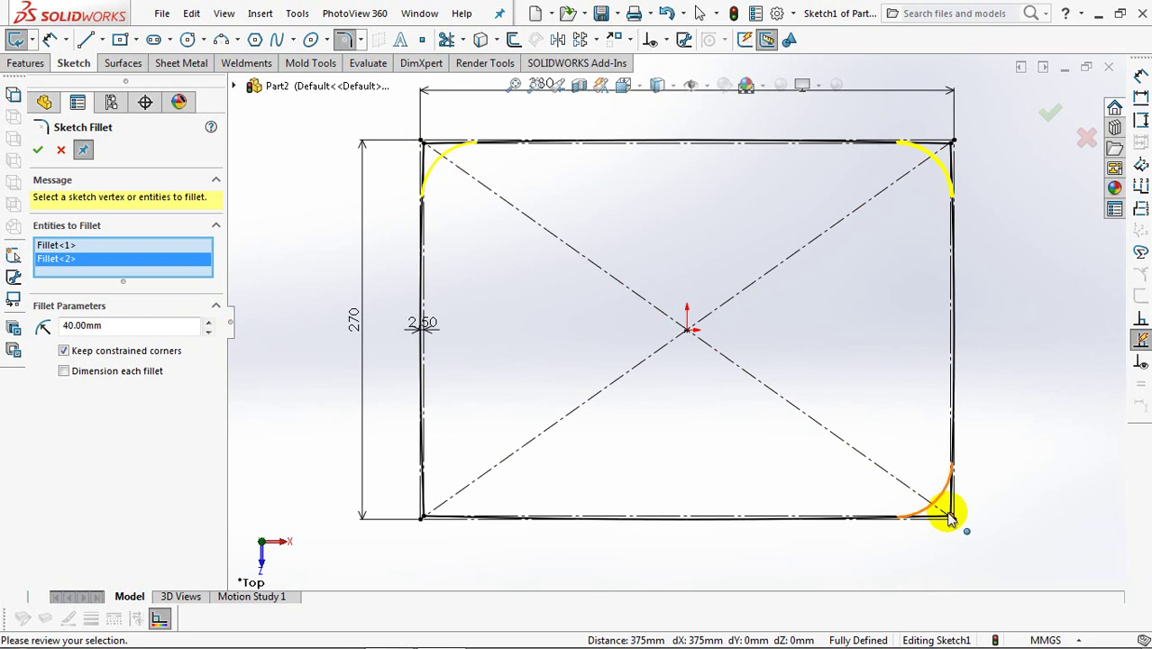
pyautogui.click(950, 517)
pyautogui.click(422, 517)
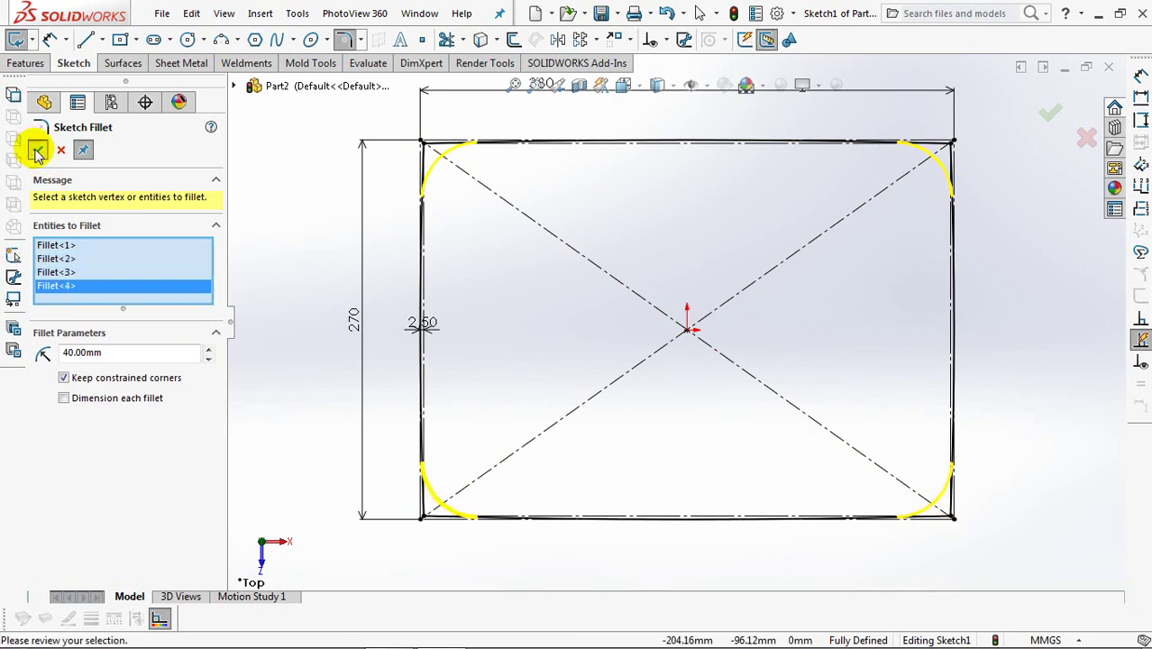
pyautogui.click(37, 153)
pyautogui.click(61, 151)
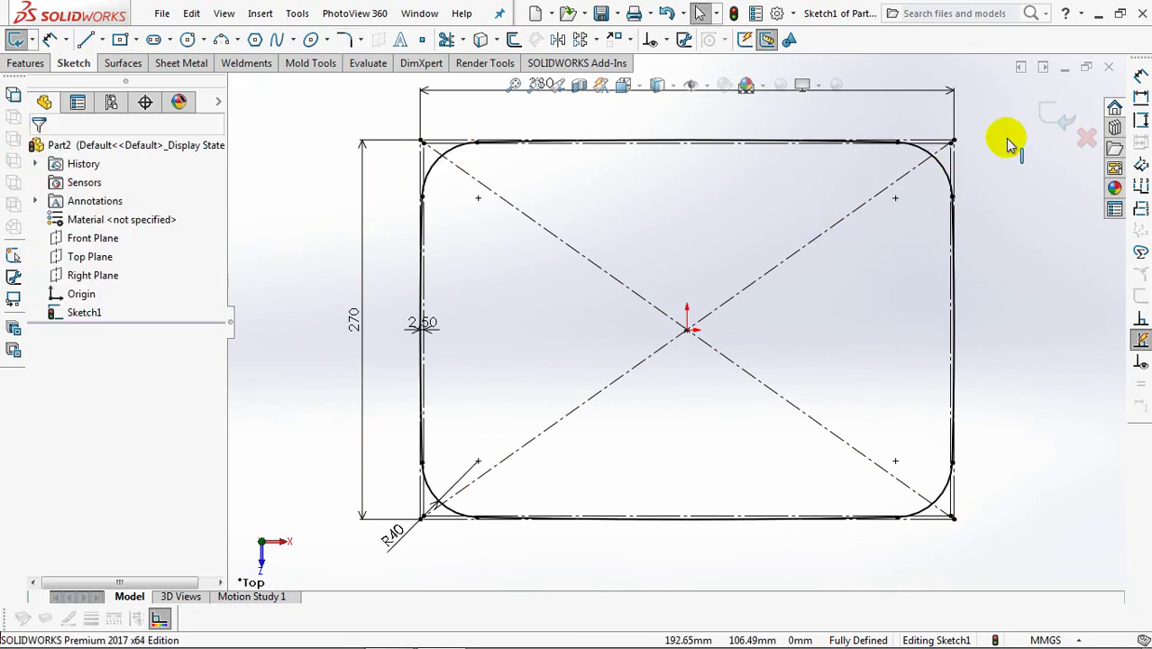
pyautogui.click(1050, 114)
pyautogui.click(1058, 126)
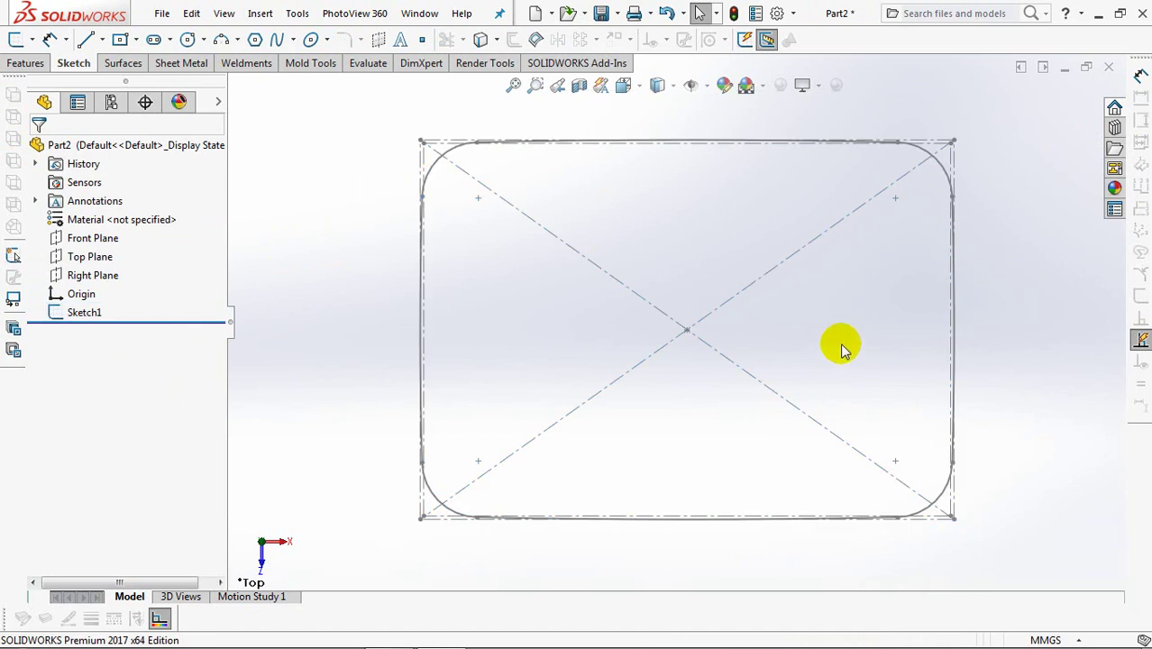
# Start a new sketch on the Front Plane, viewed normal to it.
pyautogui.hotkey('ctrl', '7')
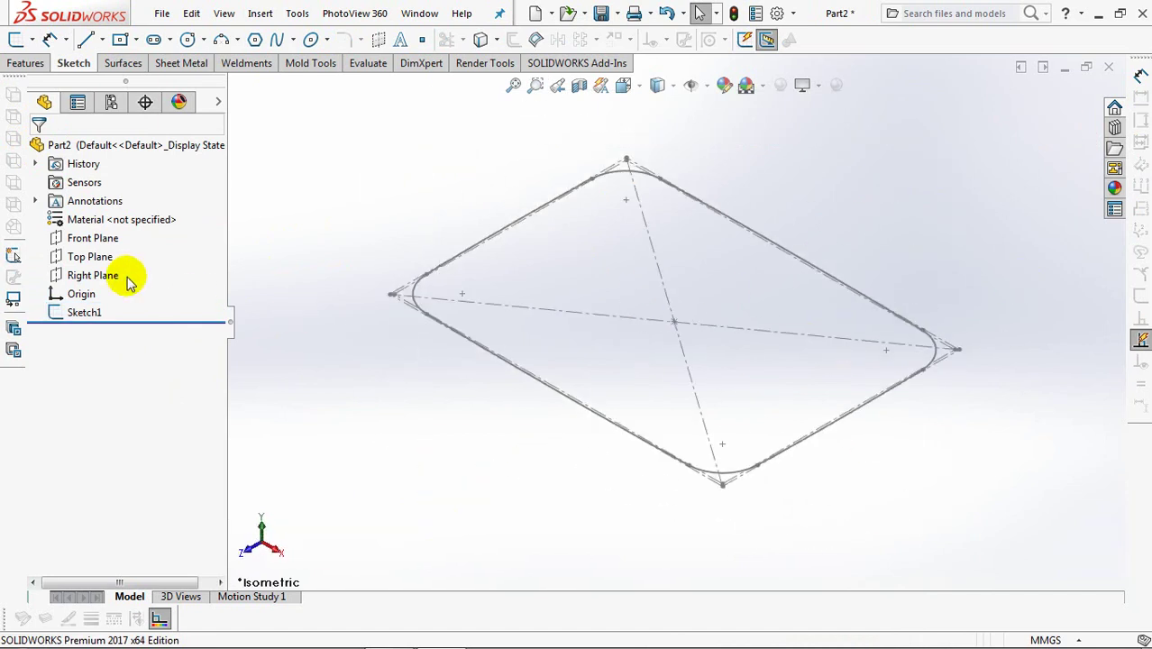
pyautogui.click(90, 238)
pyautogui.click(79, 216)
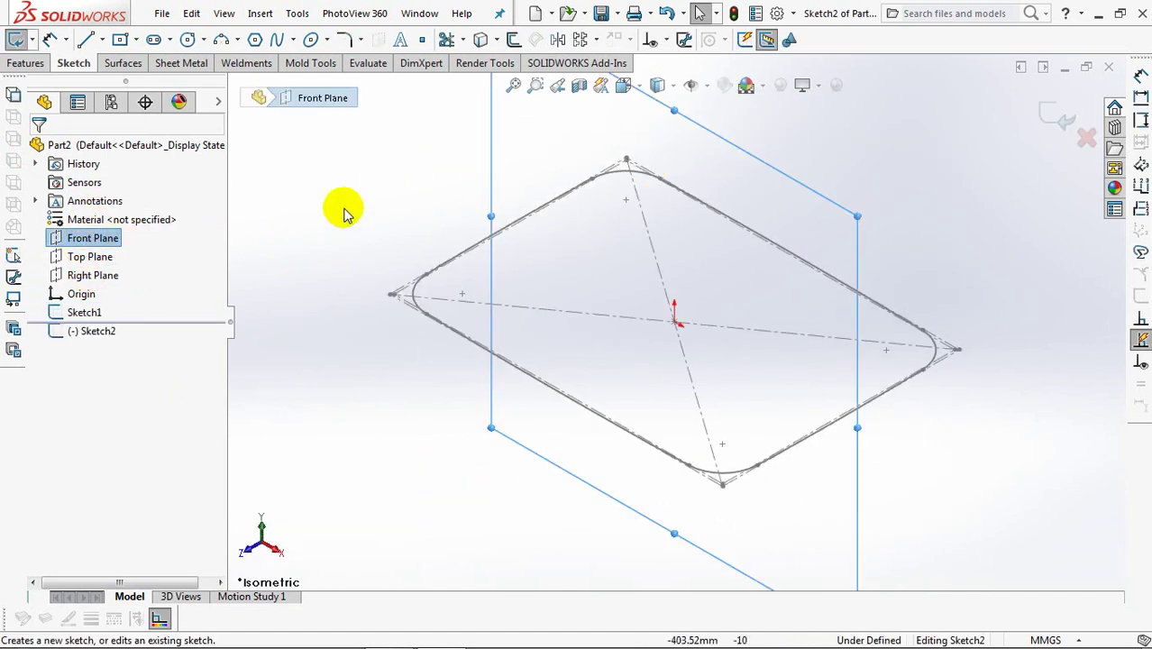
pyautogui.hotkey('ctrl', '1')
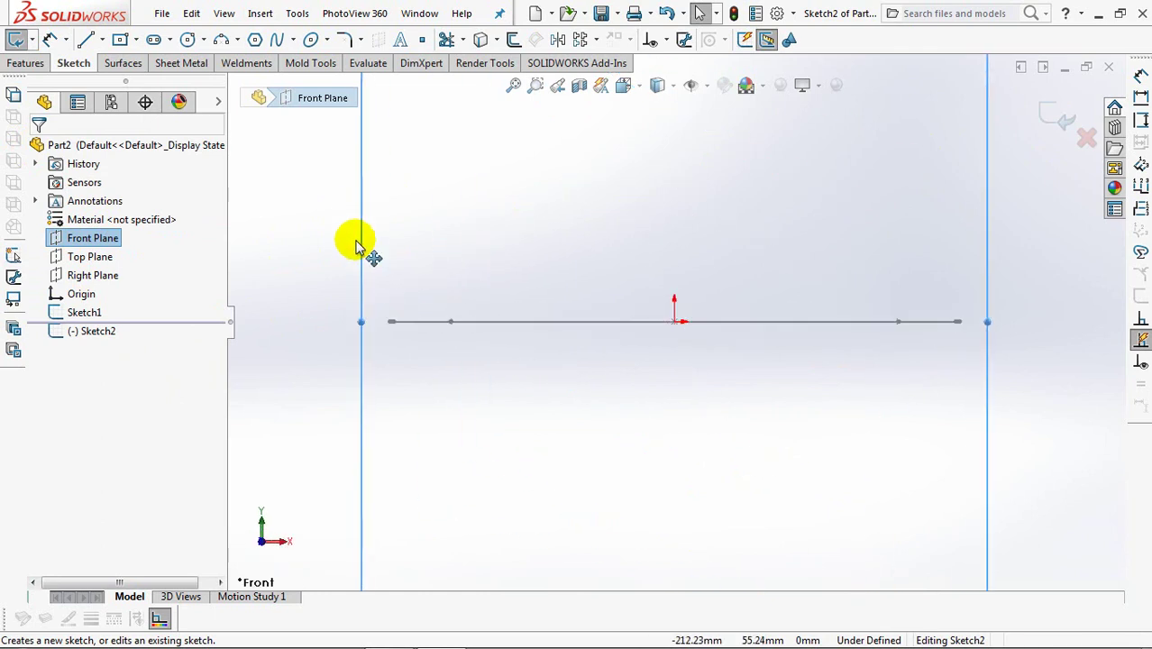
pyautogui.scroll(-2, 334, 297)
pyautogui.keyDown('ctrl'); pyautogui.moveTo(333, 297); pyautogui.dragTo(516, 288, button='middle'); pyautogui.keyUp('ctrl')
# Draw a slanted line up-left from the outline's end, then a short horizontal top.
pyautogui.click(86, 39)
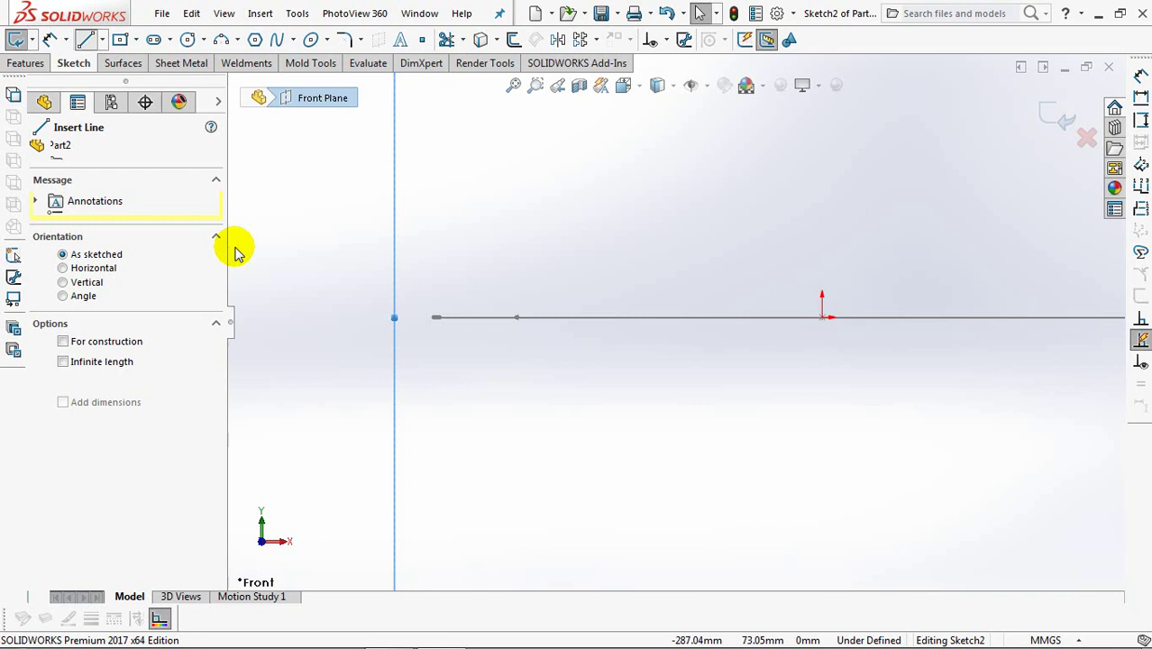
pyautogui.click(435, 318)
pyautogui.click(397, 268)
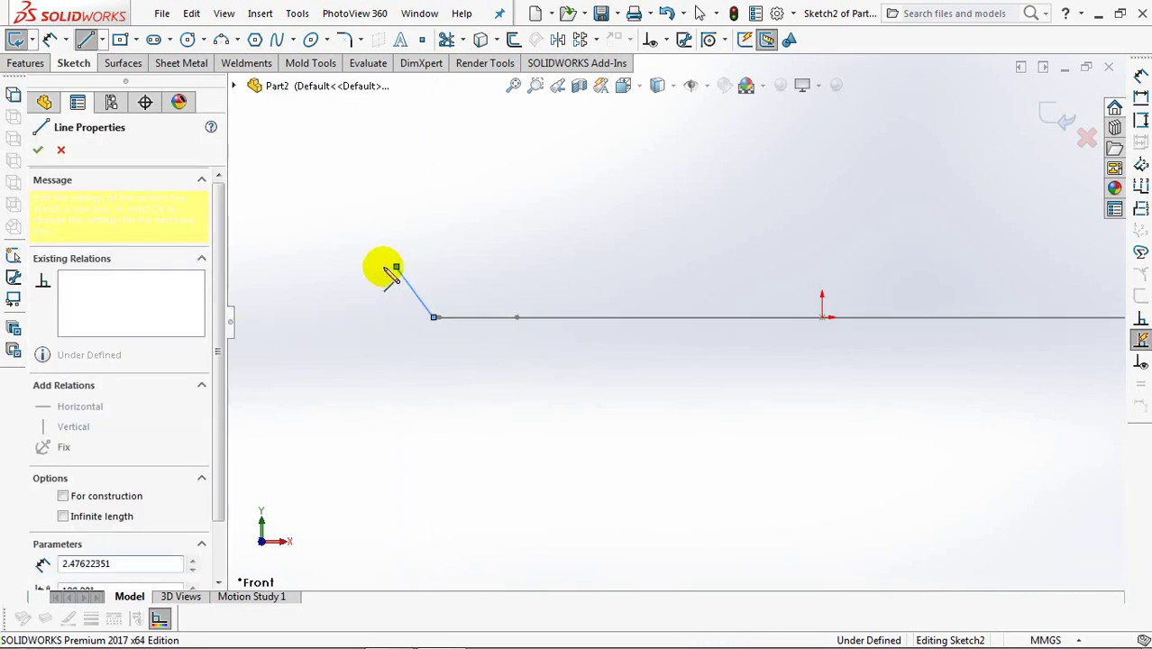
pyautogui.click(370, 268)
pyautogui.rightClick(370, 268)
pyautogui.click(411, 278)
pyautogui.moveTo(515, 313)
pyautogui.mouseDown(button='middle')
pyautogui.moveTo(484, 351)
pyautogui.moveTo(497, 320)
pyautogui.moveTo(694, 108)
pyautogui.mouseUp(button='middle')
pyautogui.scroll(3, 495, 278)
# Pierce the profile's lower endpoint onto Sketch1's outline arc.
pyautogui.click(667, 40)
pyautogui.click(678, 85)
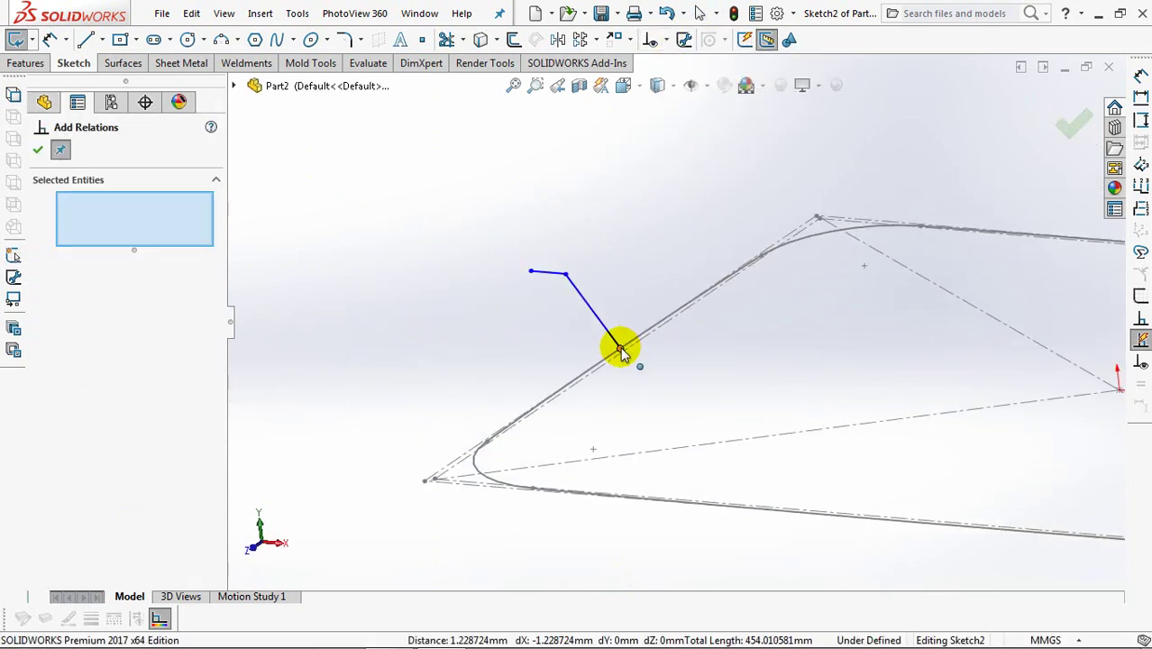
pyautogui.click(621, 348)
pyautogui.click(641, 335)
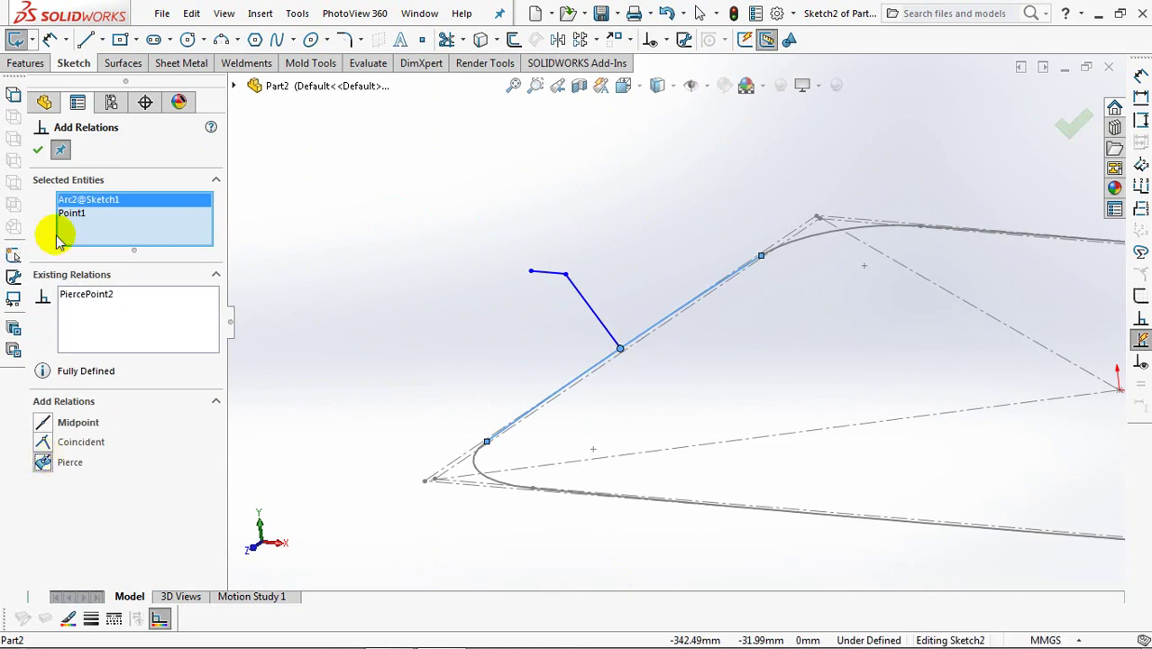
pyautogui.click(39, 153)
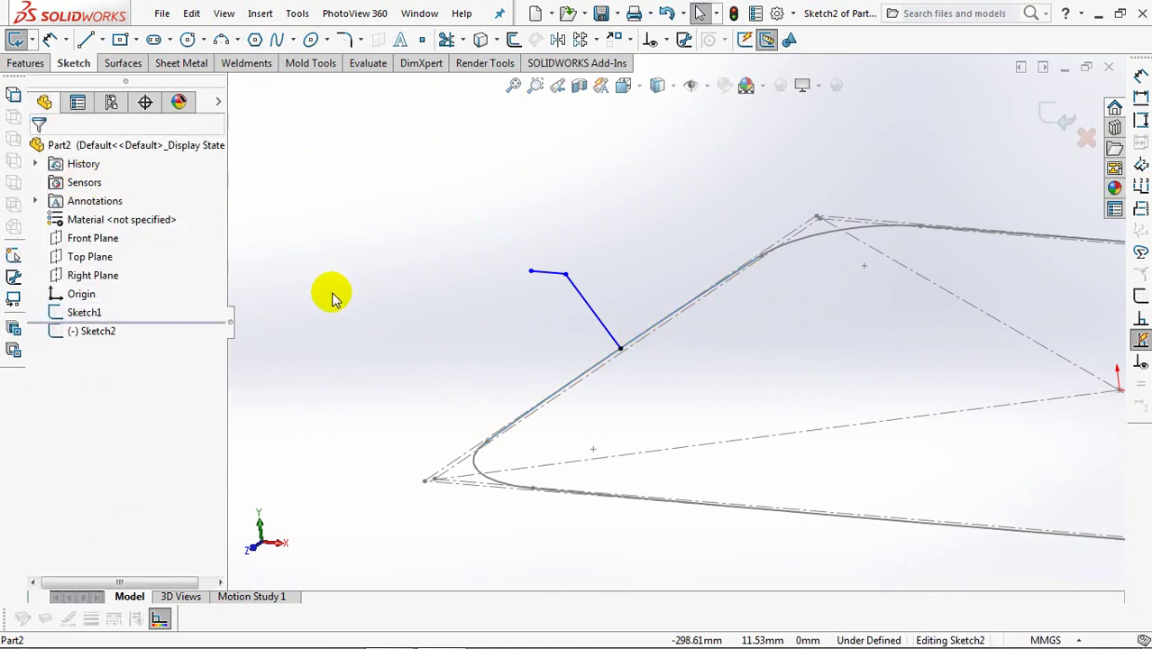
pyautogui.hotkey('ctrl', '1')
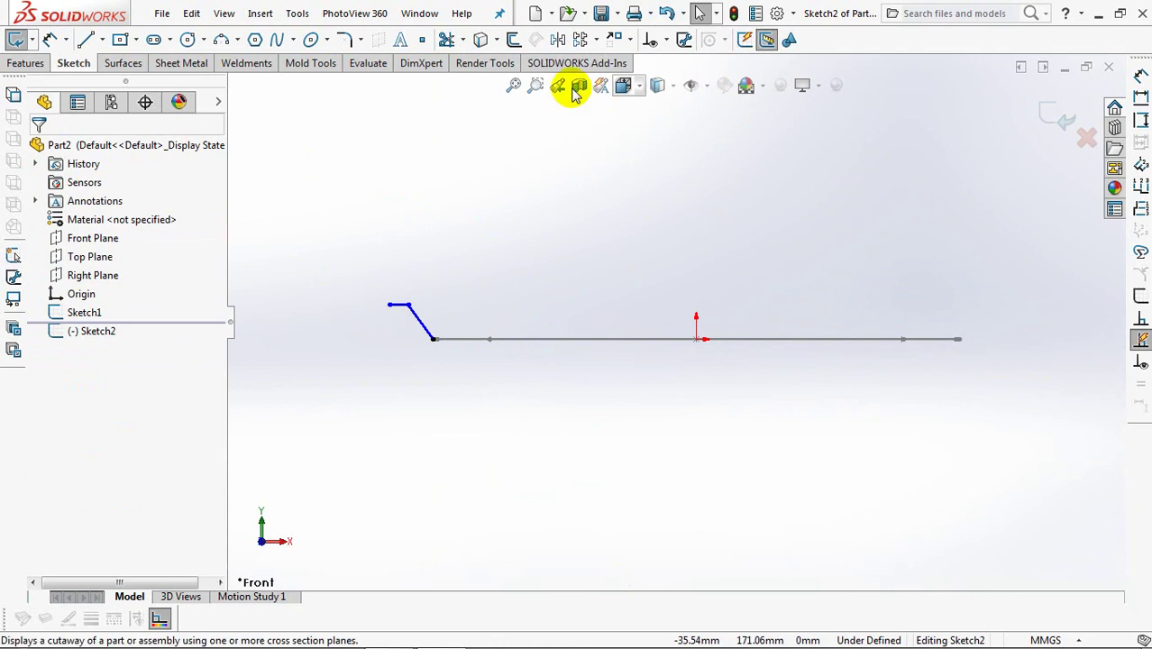
# Zoom in on the profile's bent end and dimension the top segment to 5 mm.
pyautogui.click(535, 84)
pyautogui.moveTo(354, 255); pyautogui.dragTo(489, 386)
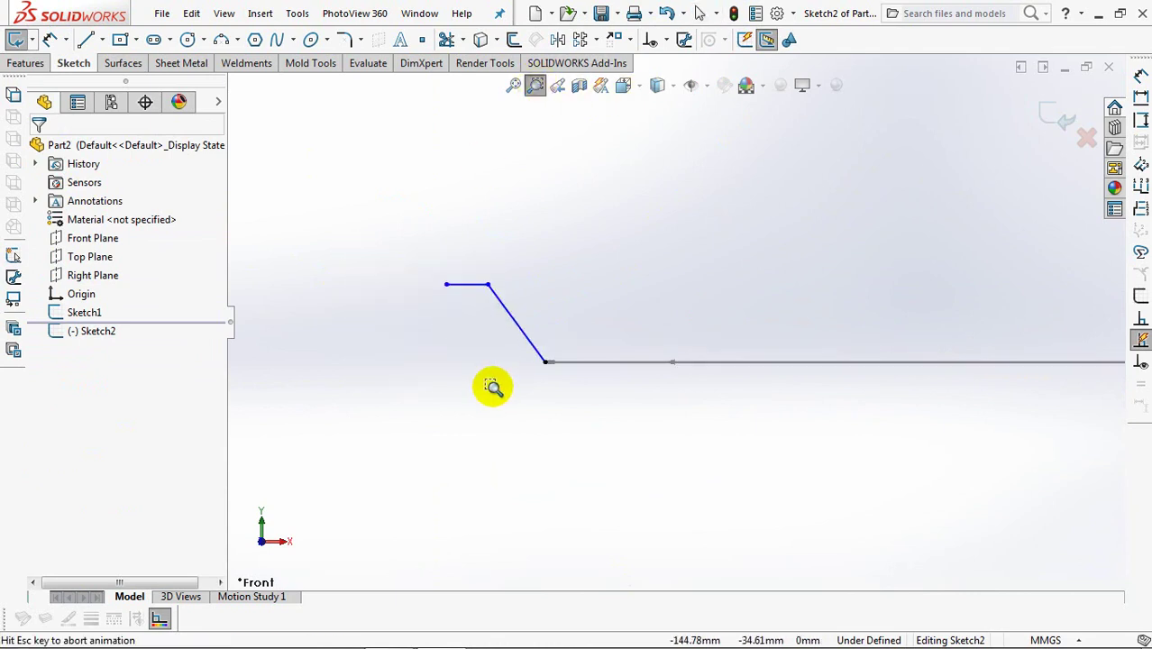
pyautogui.click(535, 85)
pyautogui.click(52, 39)
pyautogui.click(577, 255)
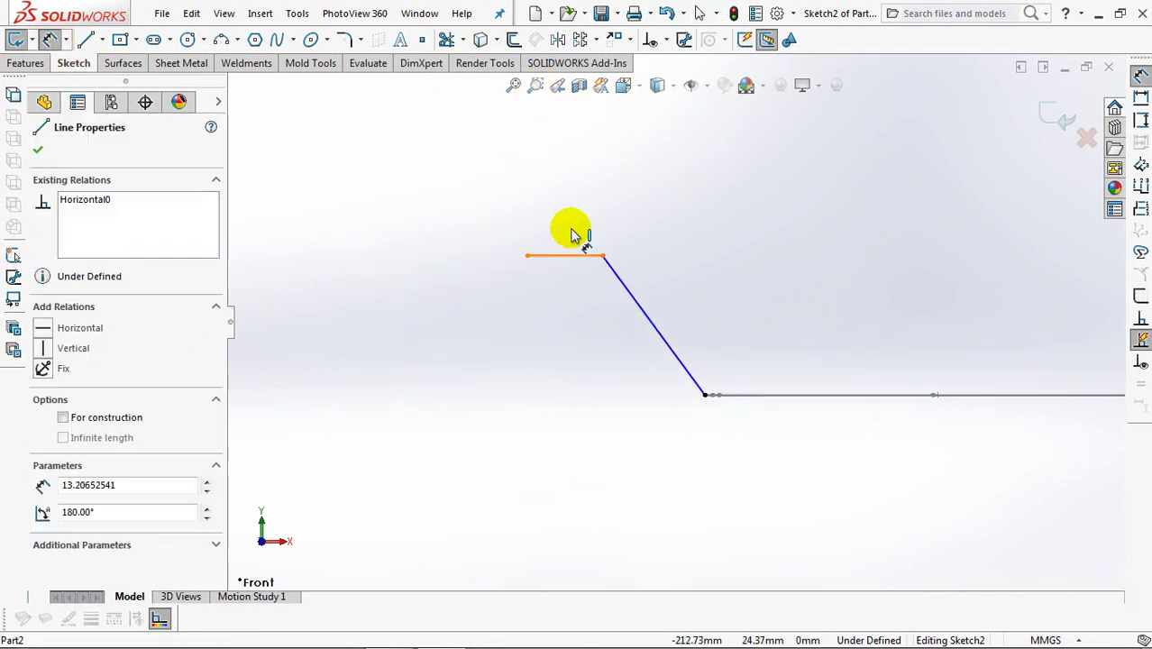
pyautogui.click(566, 221)
pyautogui.write('5')
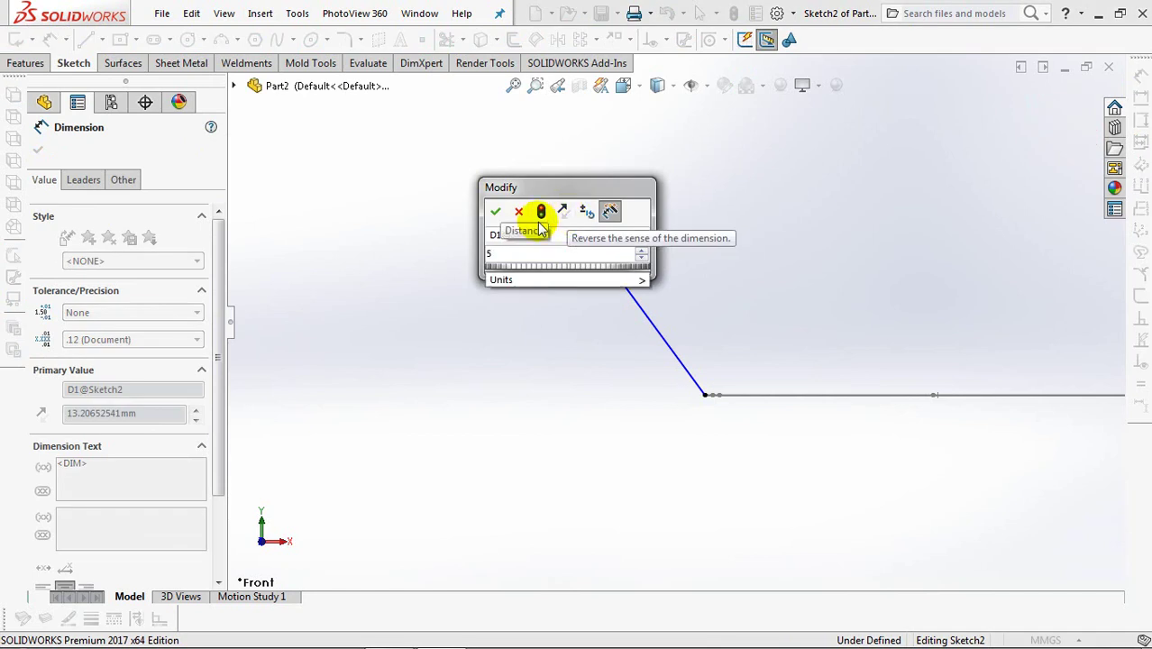
pyautogui.click(495, 212)
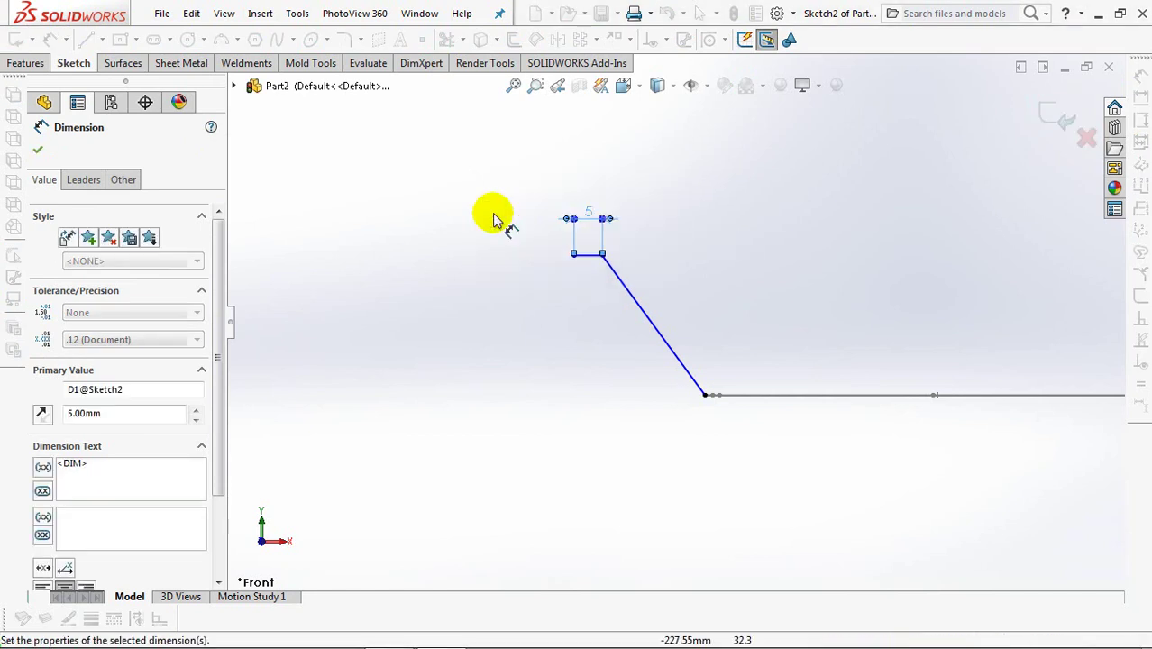
# Add a 60° slope angle and a 16.5 mm height, moving the angle label aside.
pyautogui.click(649, 329)
pyautogui.click(751, 393)
pyautogui.click(592, 350)
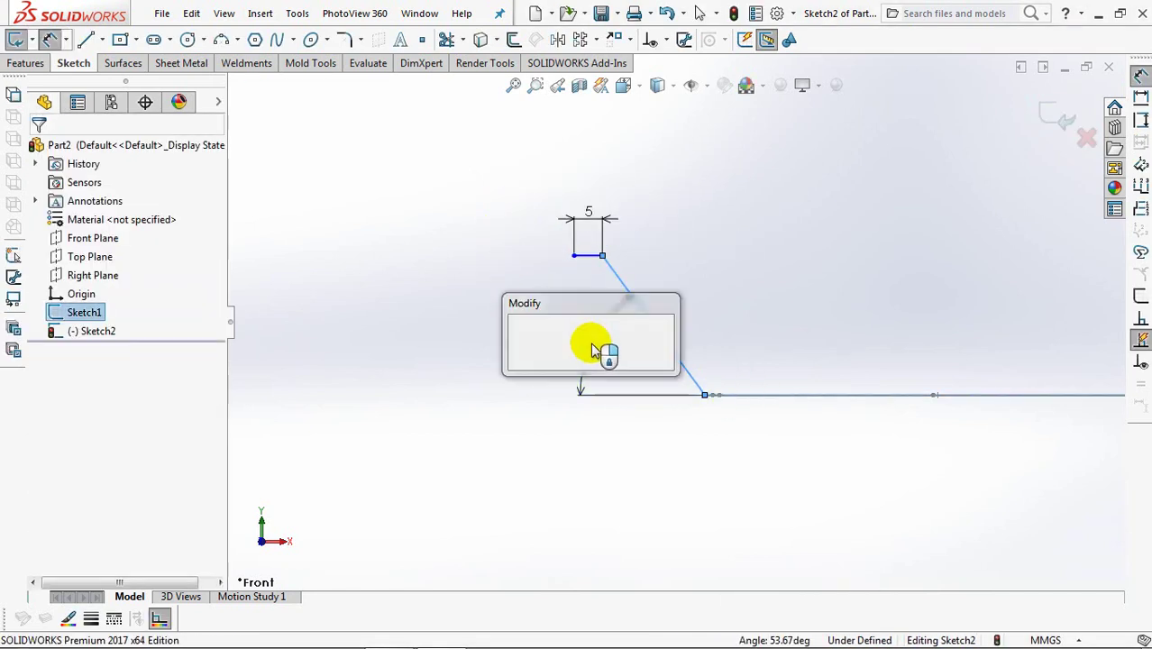
pyautogui.write('60')
pyautogui.click(518, 338)
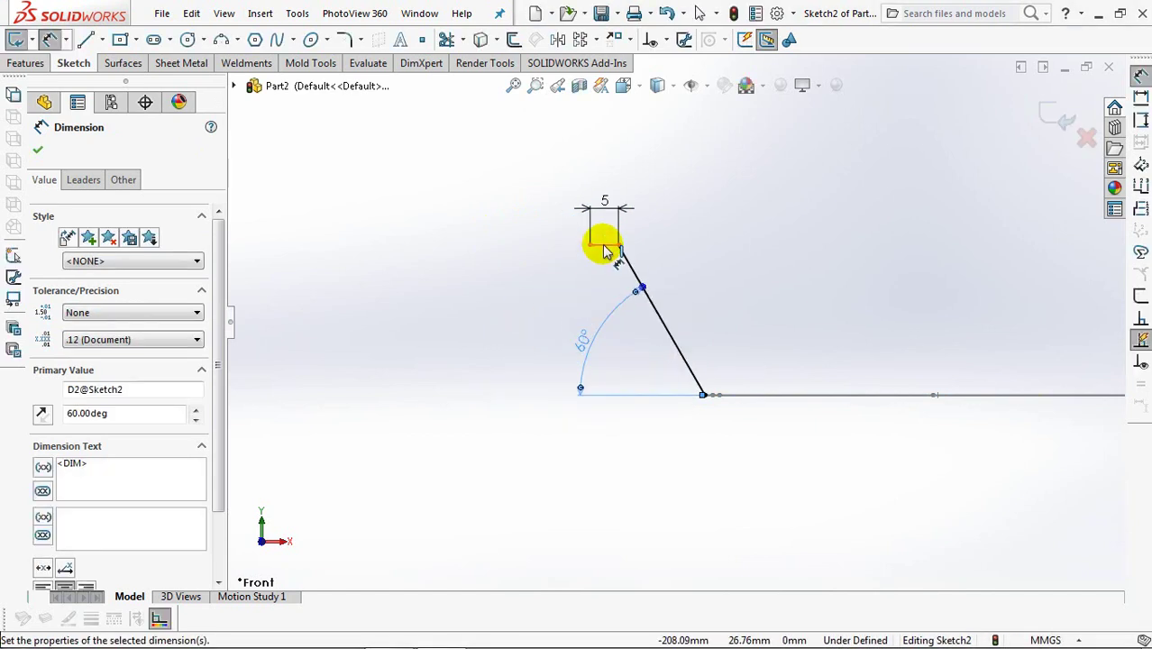
pyautogui.click(606, 251)
pyautogui.click(741, 392)
pyautogui.click(505, 341)
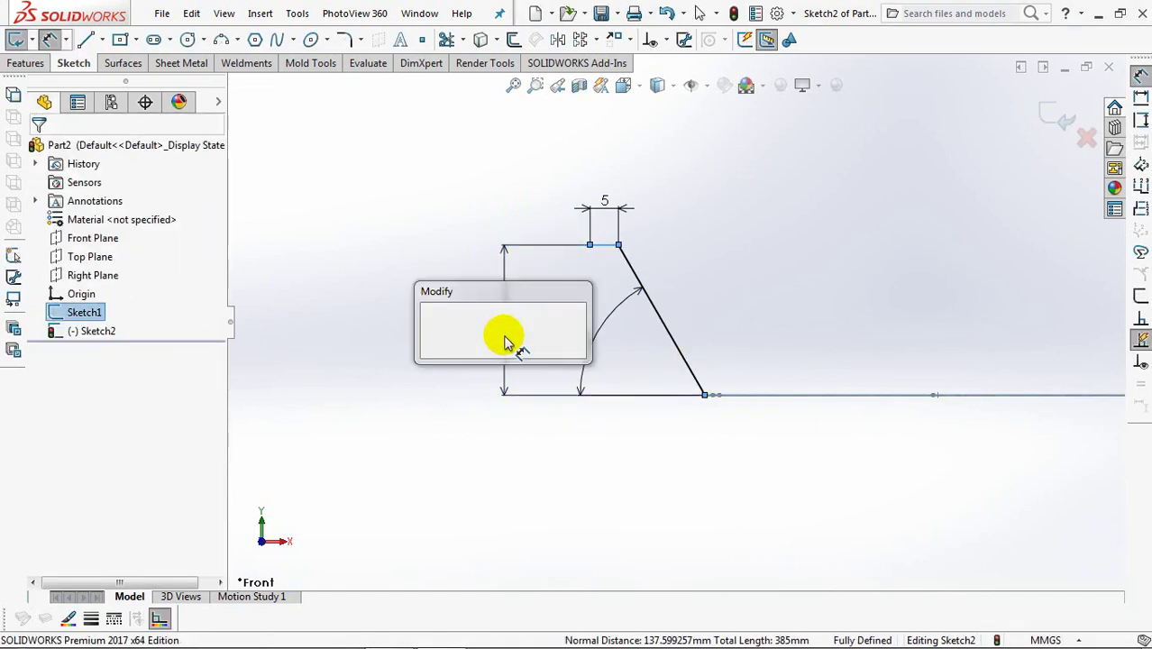
pyautogui.write('16.5')
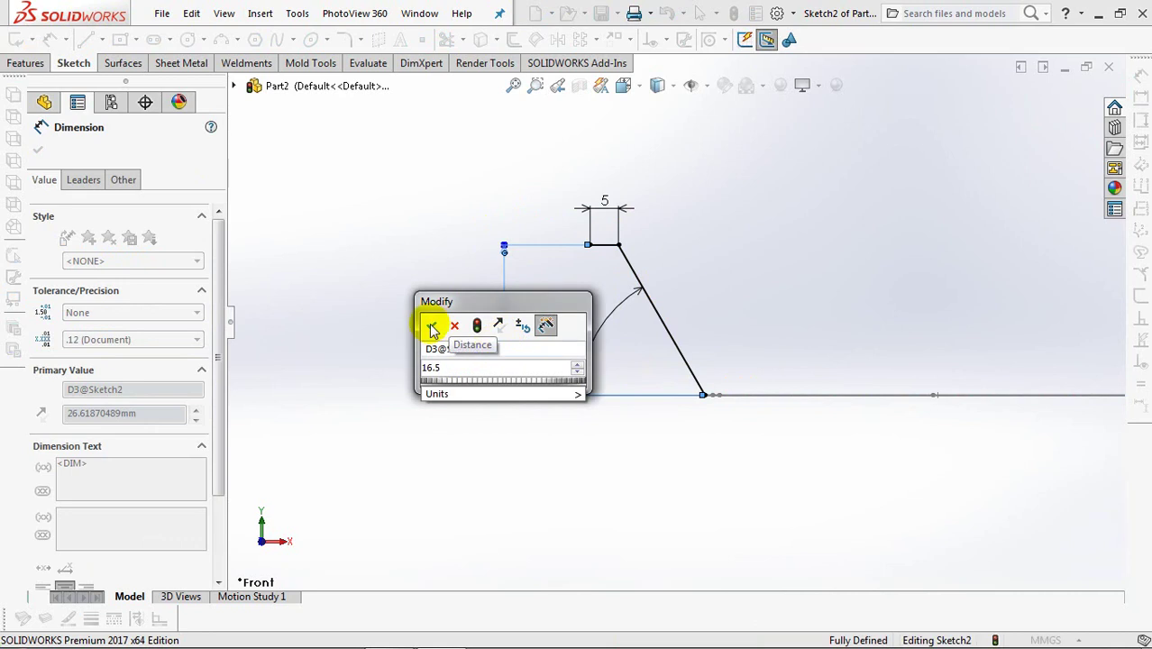
pyautogui.click(432, 327)
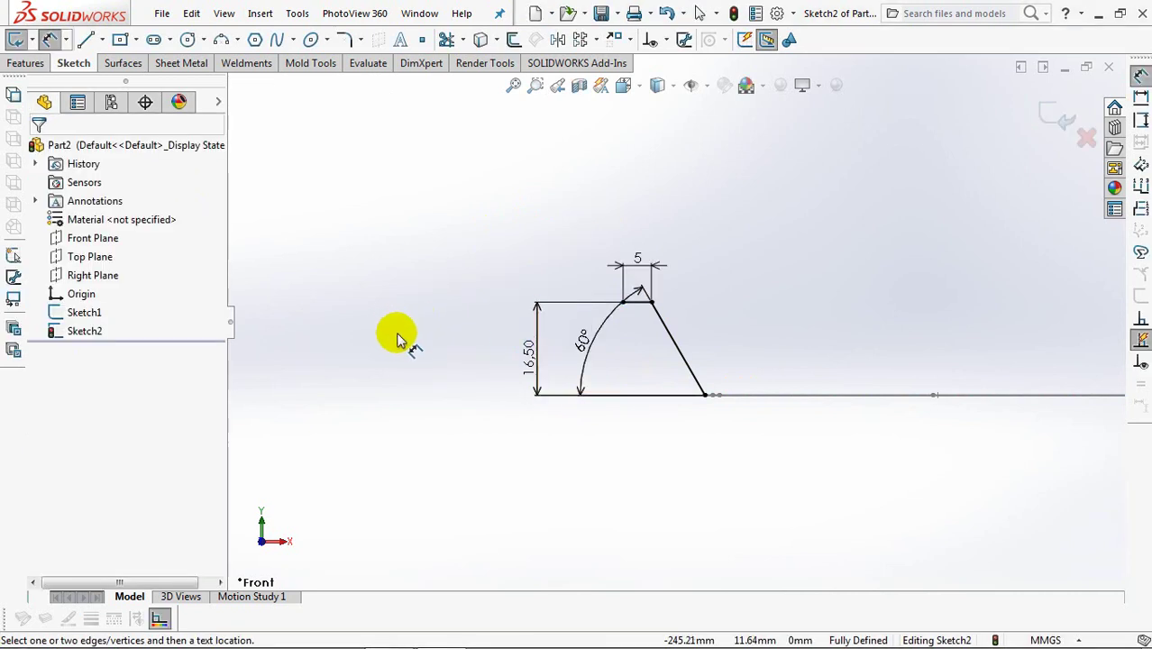
pyautogui.moveTo(582, 340); pyautogui.dragTo(618, 372)
pyautogui.click(474, 281)
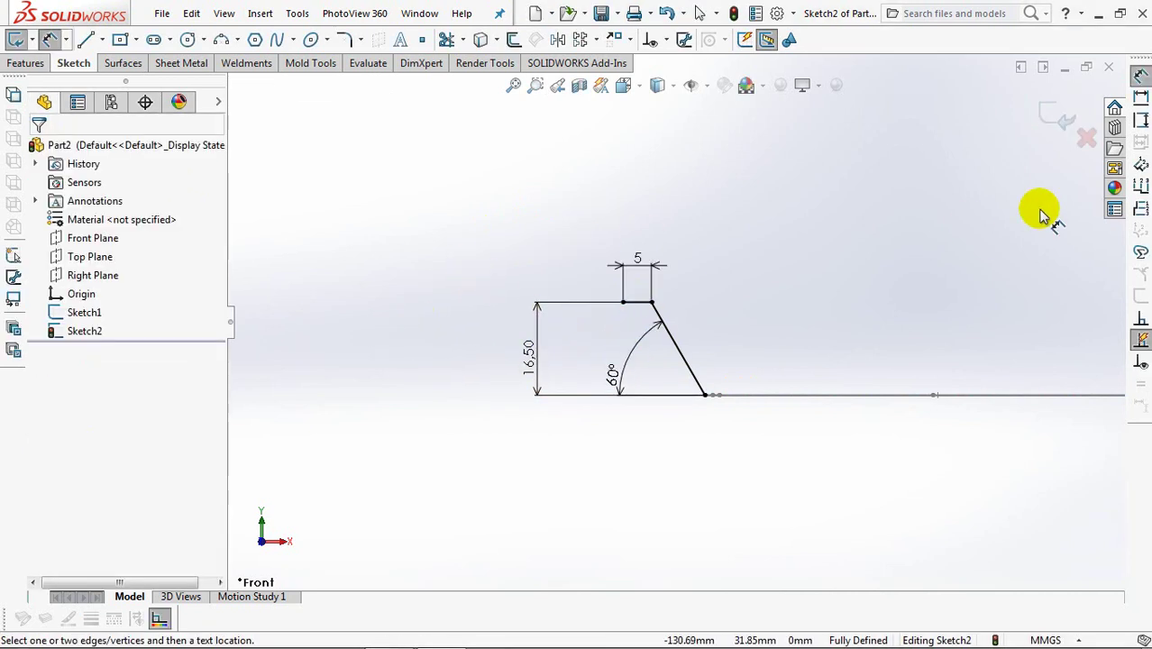
pyautogui.click(1051, 114)
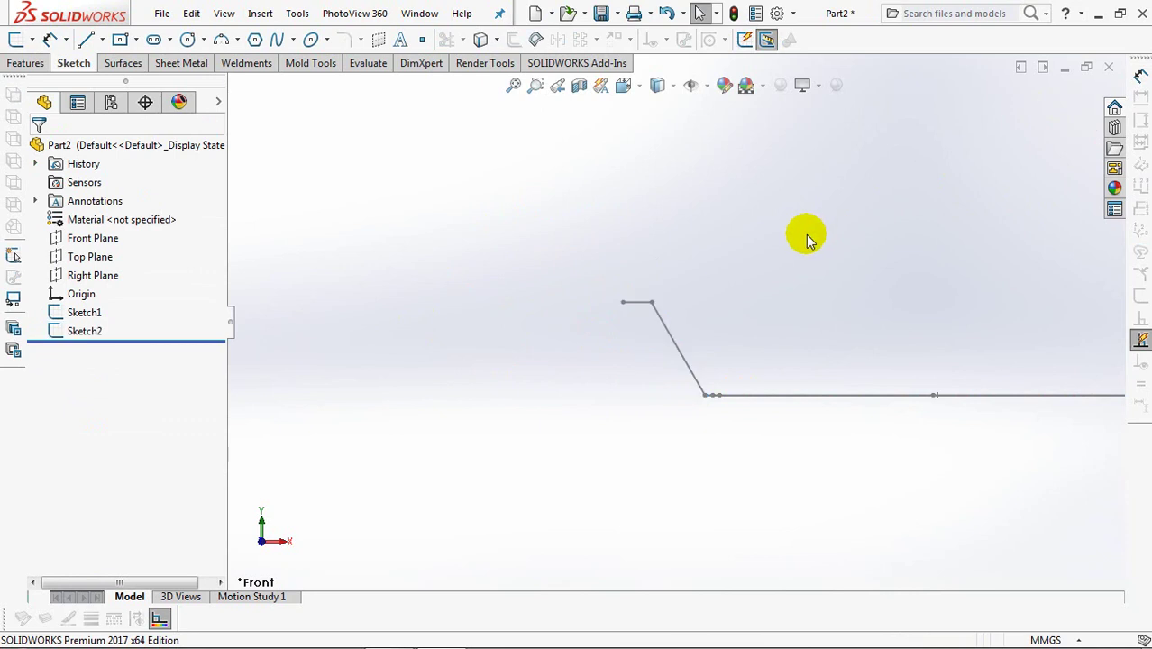
# Create a swept surface with Sketch2 as profile and Sketch1 as path.
pyautogui.click(124, 64)
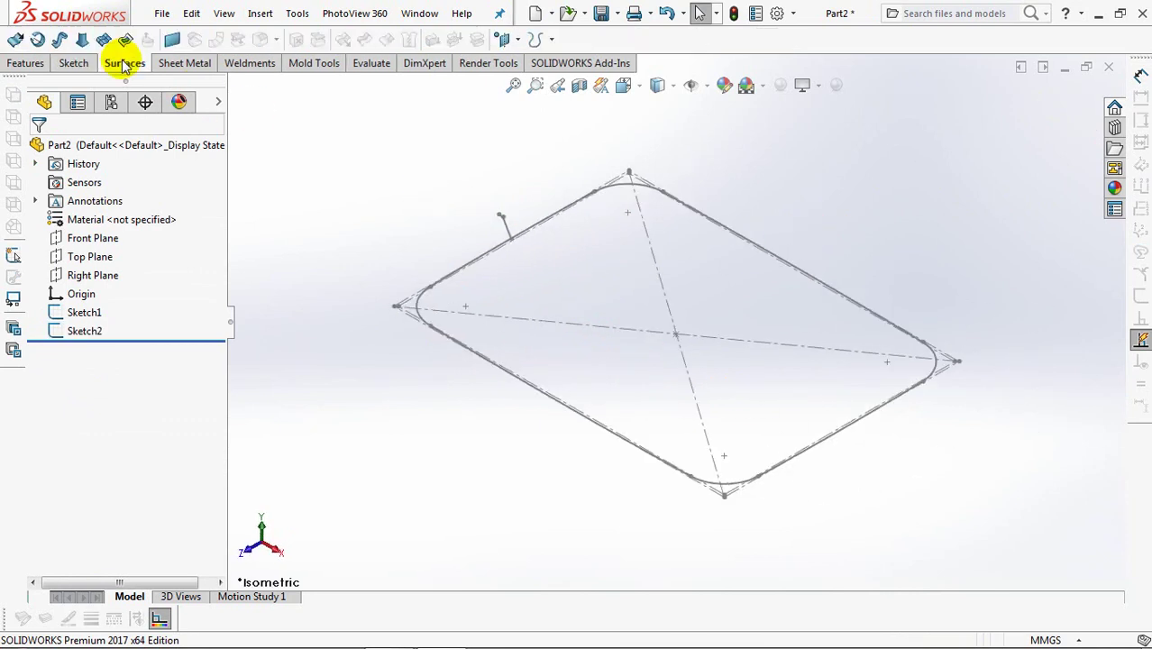
pyautogui.click(62, 40)
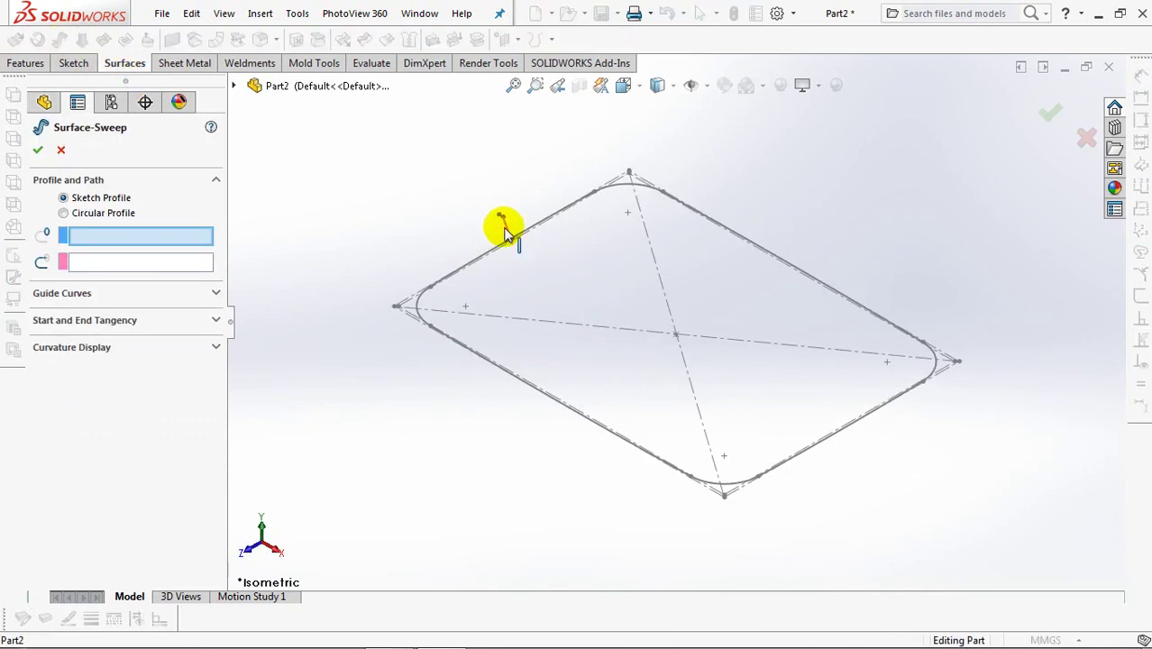
pyautogui.click(505, 231)
pyautogui.click(422, 304)
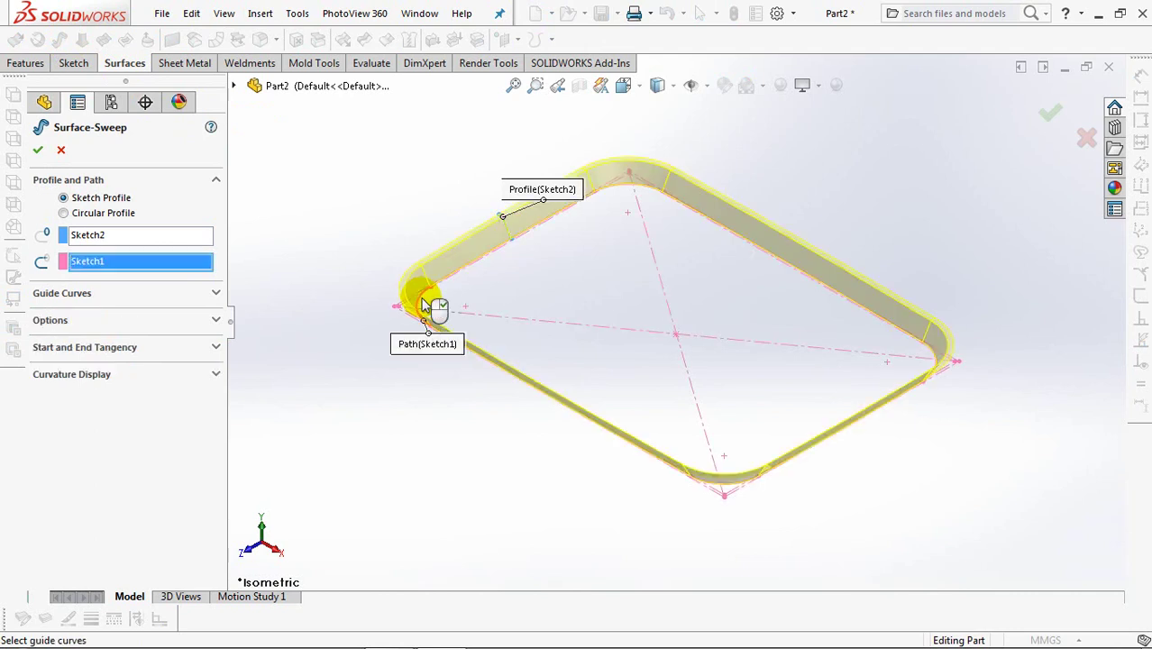
pyautogui.click(215, 322)
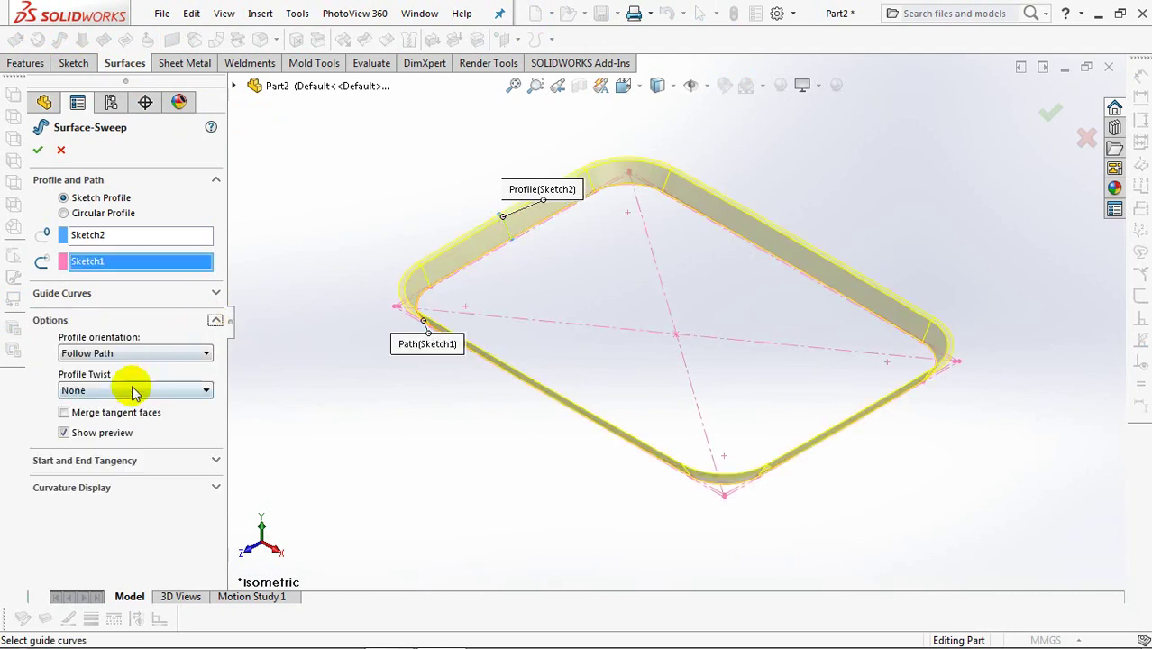
pyautogui.click(37, 148)
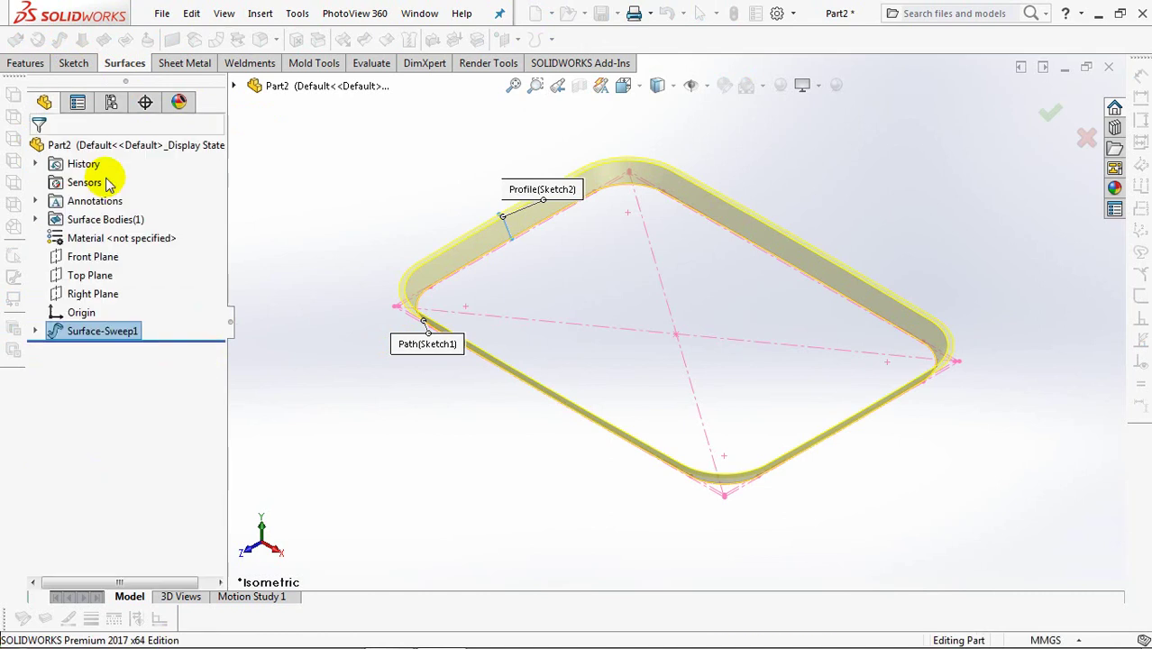
pyautogui.moveTo(586, 311)
pyautogui.mouseDown(button='middle')
pyautogui.moveTo(625, 157)
pyautogui.moveTo(576, 294)
pyautogui.mouseUp(button='middle')
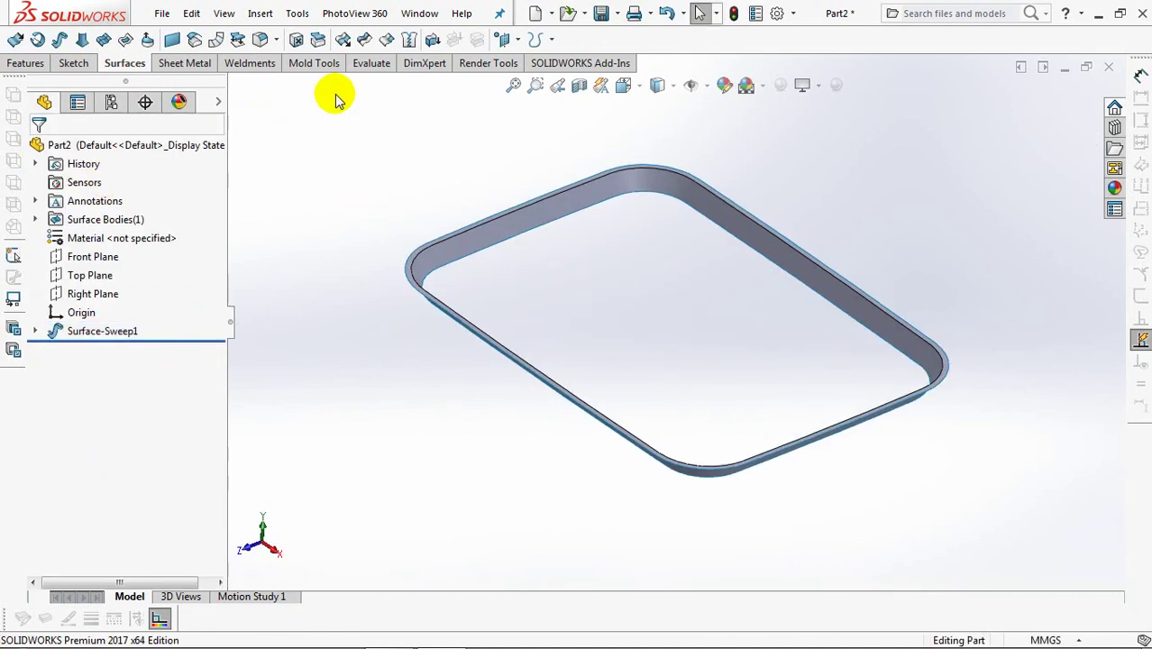
# Add a planar base surface and knit it with Surface-Sweep1 into Surface-Knit1.
pyautogui.click(171, 41)
pyautogui.click(485, 253)
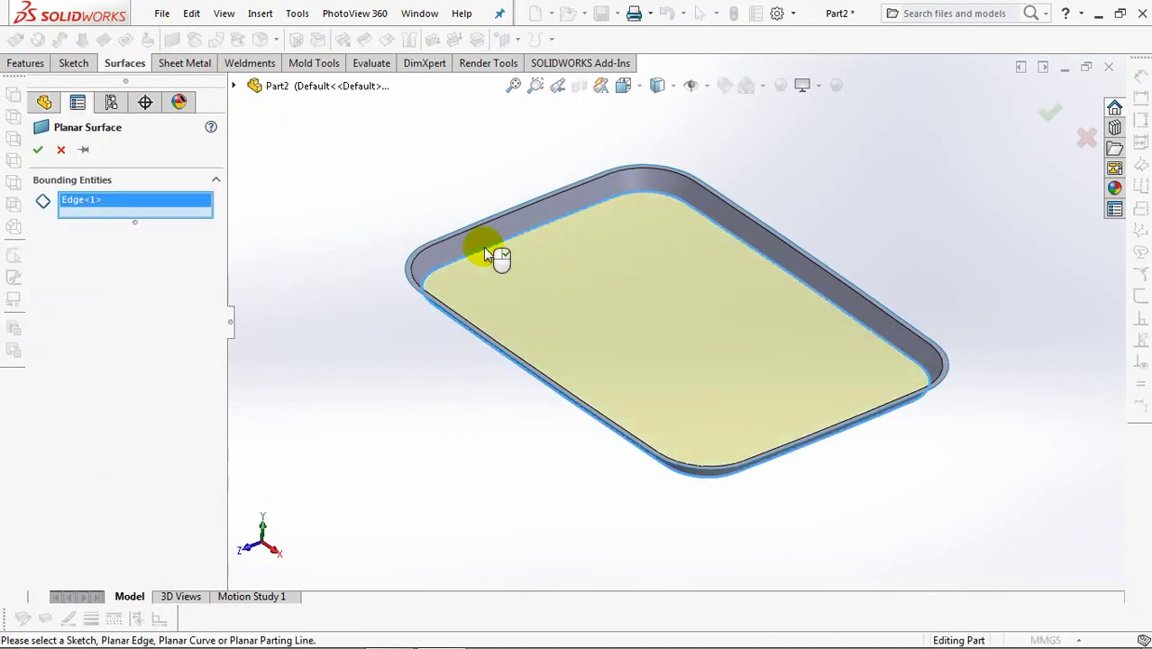
pyautogui.click(38, 151)
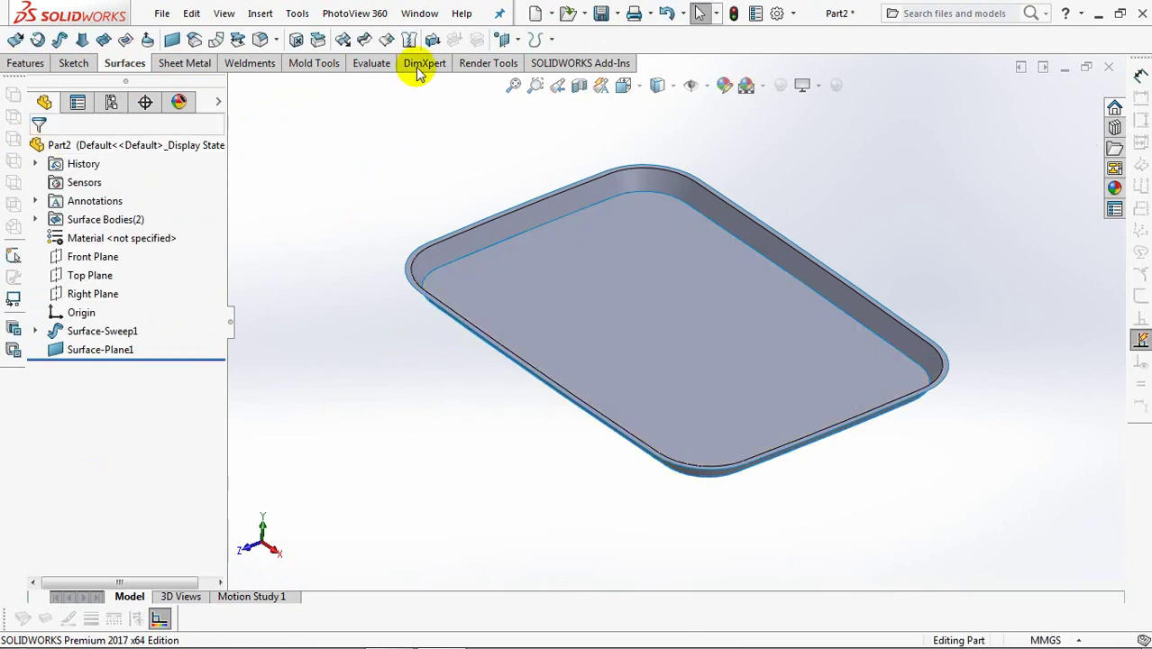
pyautogui.click(405, 39)
pyautogui.click(64, 258)
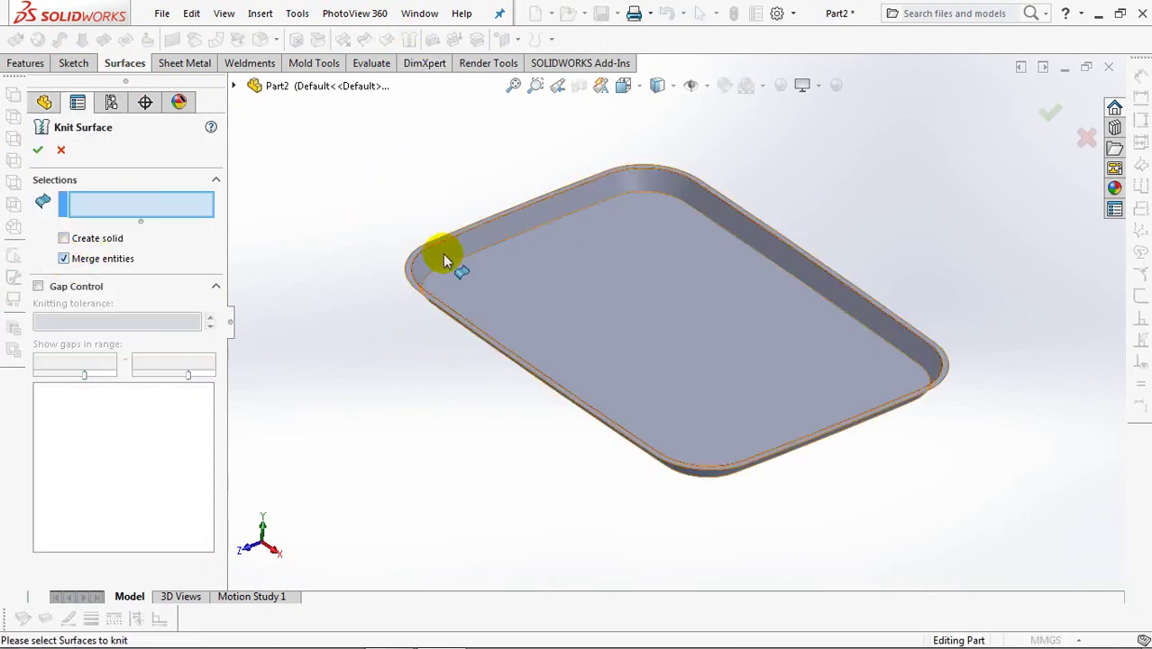
pyautogui.click(455, 263)
pyautogui.click(483, 288)
pyautogui.click(39, 150)
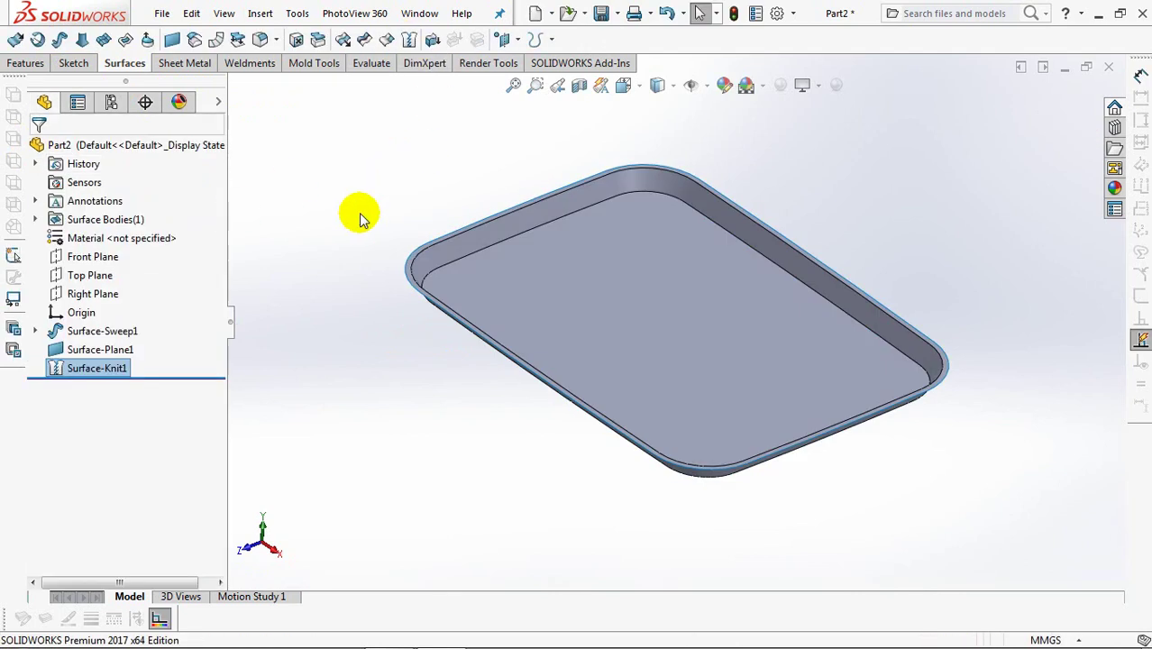
# Thicken Surface-Knit1 by 2.50 mm into a solid tray.
pyautogui.click(433, 41)
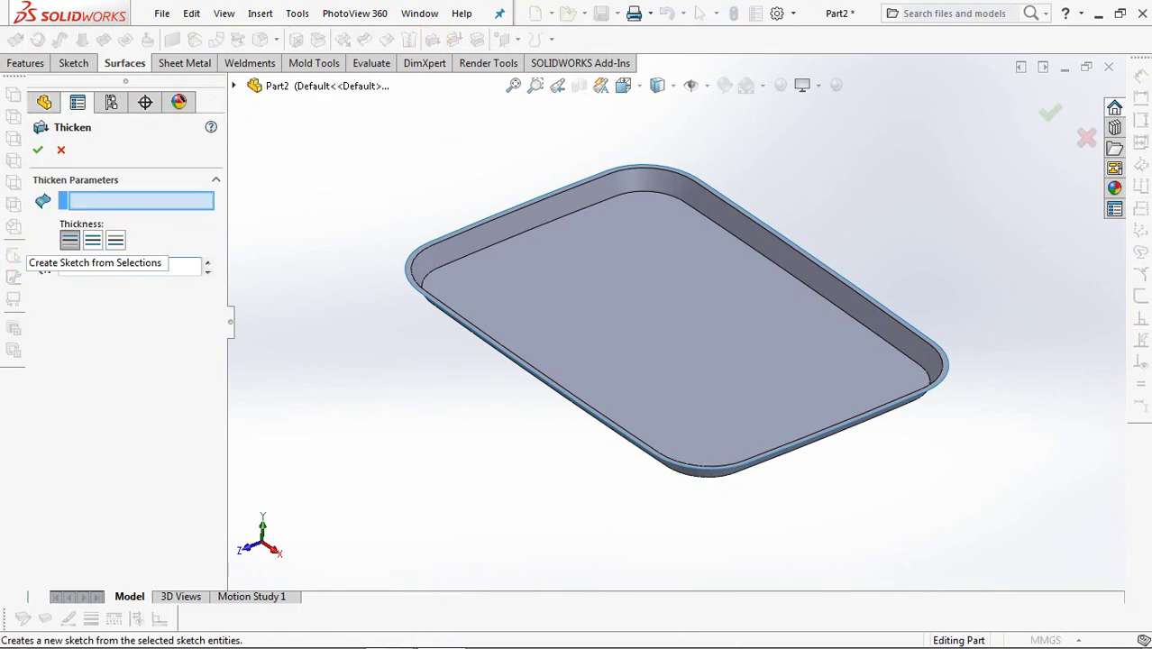
pyautogui.click(460, 320)
pyautogui.moveTo(442, 326)
pyautogui.mouseDown(button='middle')
pyautogui.moveTo(386, 297)
pyautogui.moveTo(386, 316)
pyautogui.moveTo(377, 278)
pyautogui.mouseUp(button='middle')
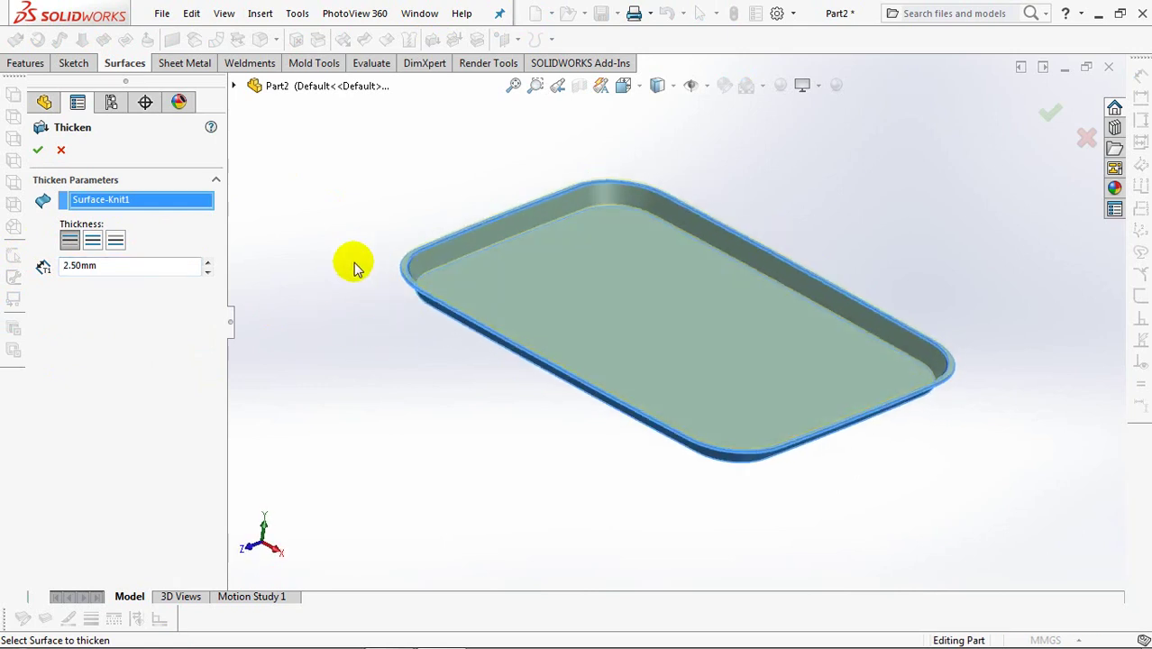
pyautogui.scroll(-5, 361, 252)
pyautogui.scroll(2, 548, 376)
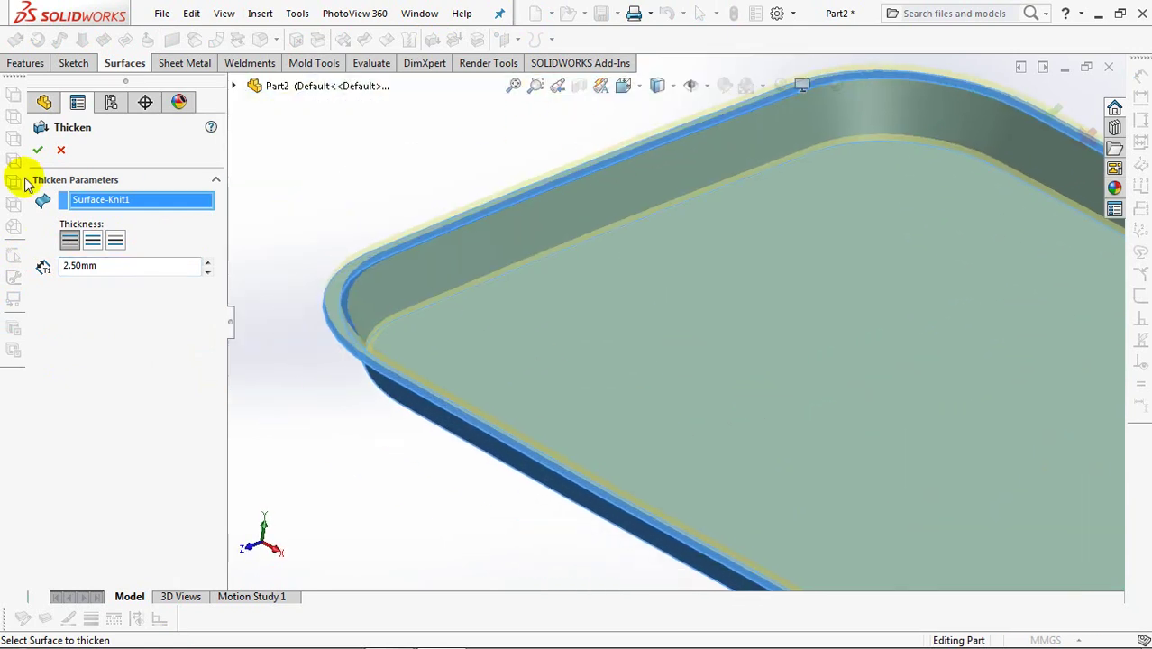
pyautogui.click(35, 151)
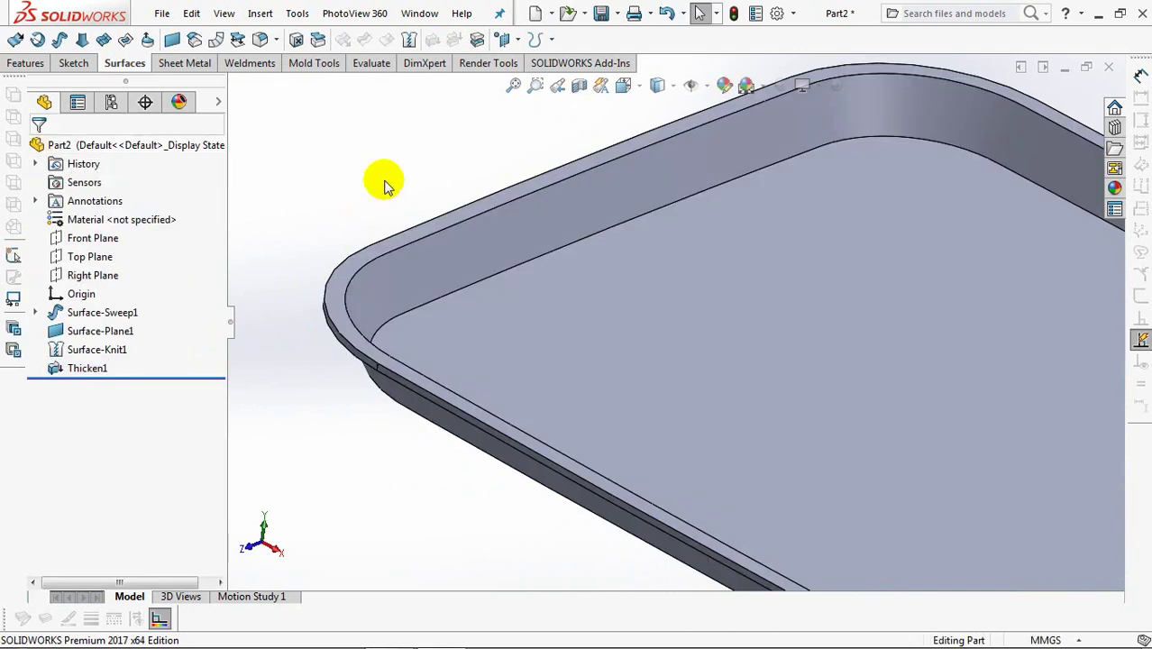
pyautogui.scroll(2, 465, 326)
pyautogui.moveTo(471, 337)
pyautogui.mouseDown(button='middle')
pyautogui.moveTo(475, 443)
pyautogui.moveTo(326, 232)
pyautogui.mouseUp(button='middle')
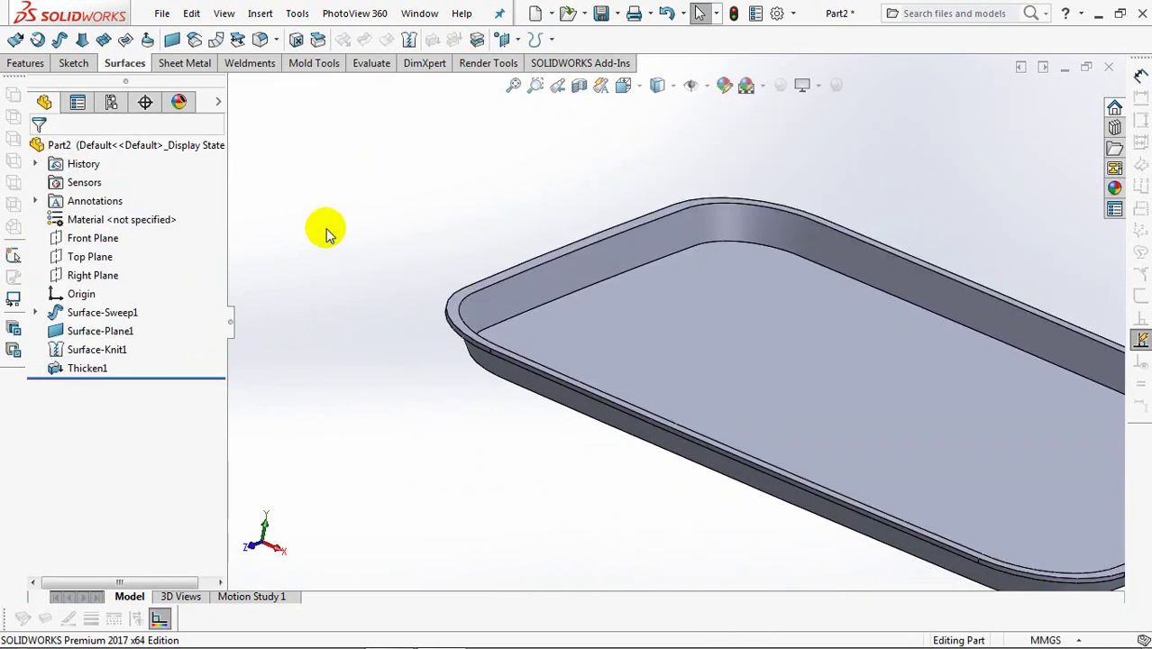
# Apply a 1.25 mm fillet with full preview to the two rim edges.
pyautogui.click(261, 41)
pyautogui.click(63, 383)
pyautogui.write('1.25')
pyautogui.click(111, 307)
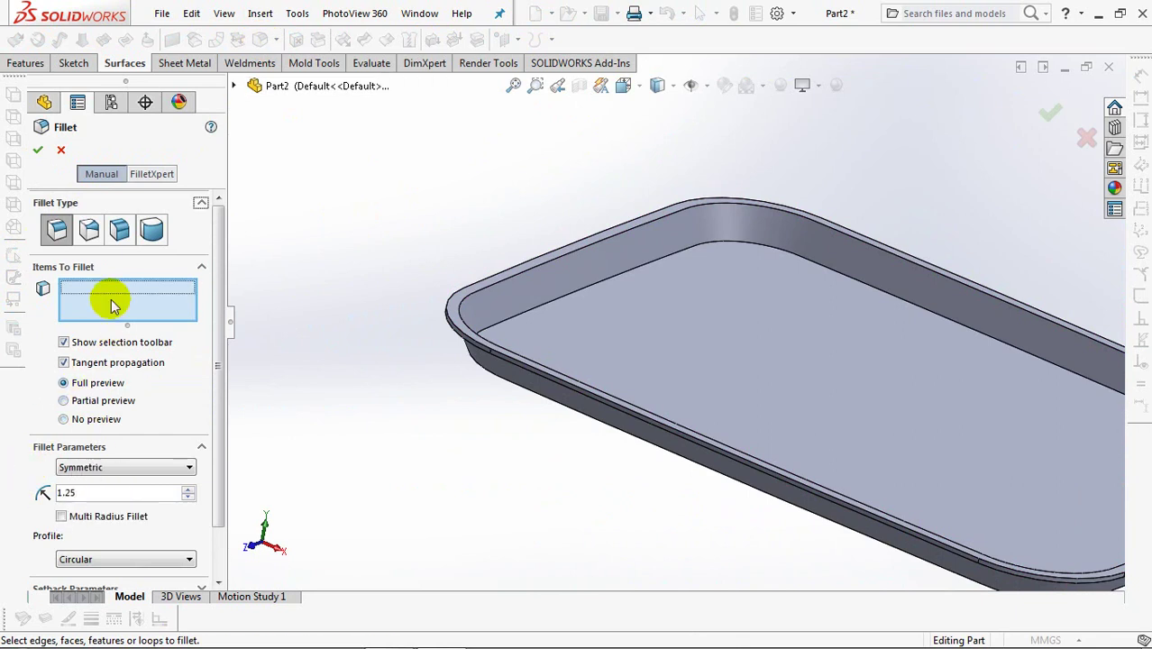
pyautogui.click(504, 363)
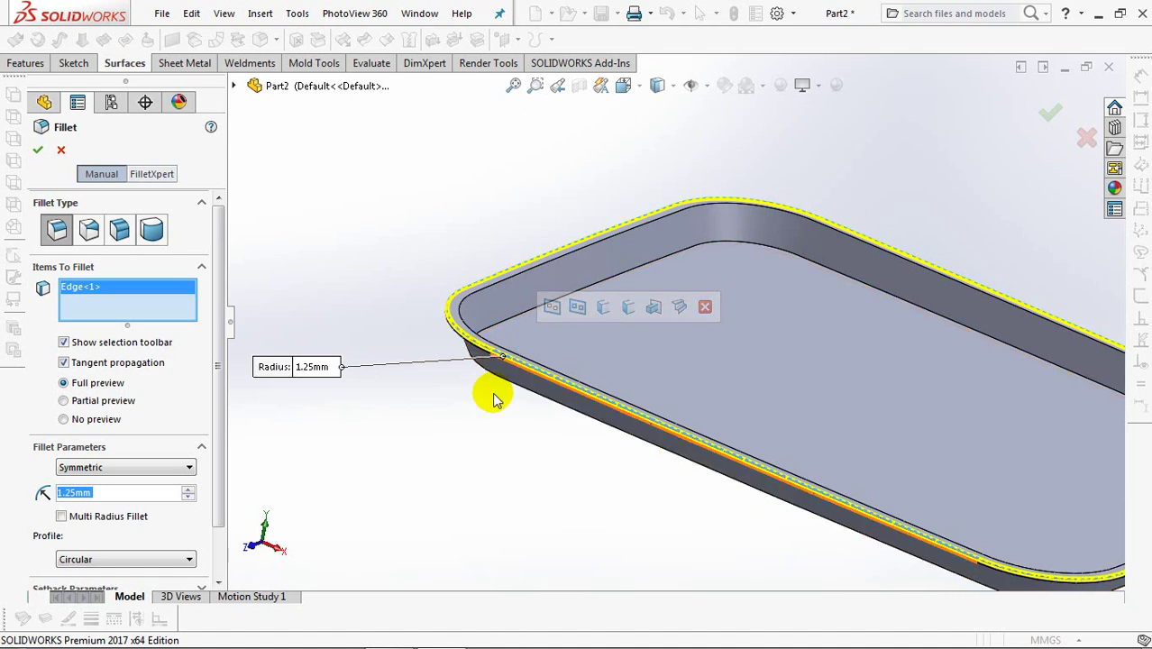
pyautogui.scroll(-3, 489, 392)
pyautogui.moveTo(507, 353)
pyautogui.keyDown('ctrl'); pyautogui.mouseDown(button='middle')
pyautogui.moveTo(591, 300)
pyautogui.moveTo(599, 199)
pyautogui.moveTo(521, 232)
pyautogui.mouseUp(button='middle'); pyautogui.keyUp('ctrl')
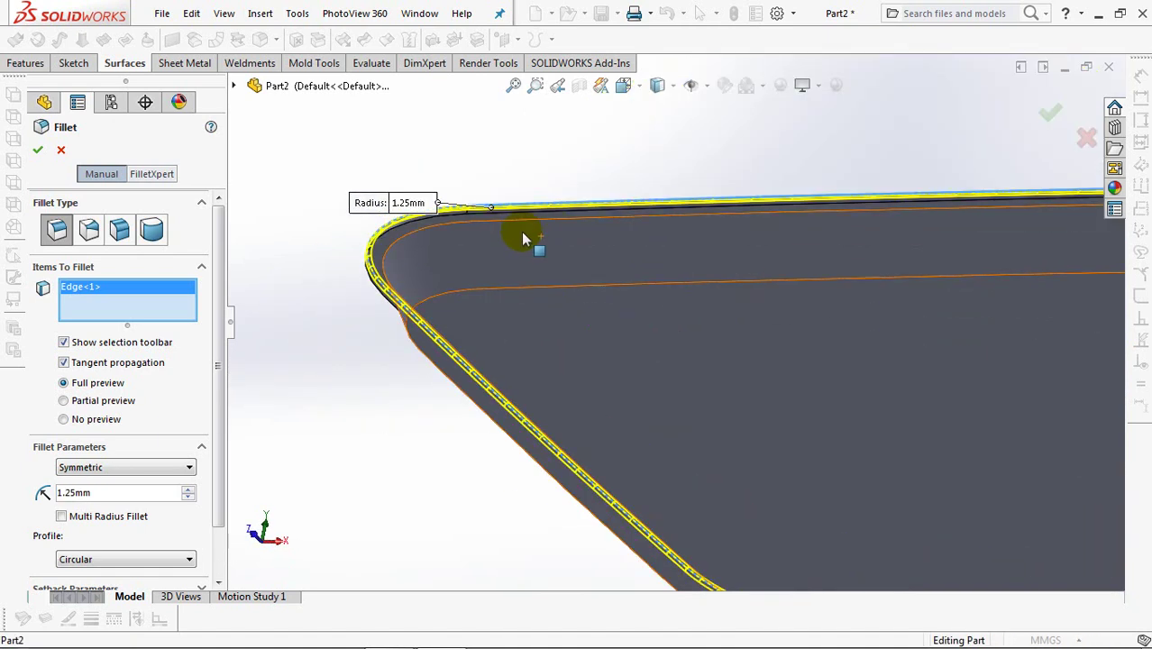
pyautogui.click(518, 219)
pyautogui.scroll(3, 488, 361)
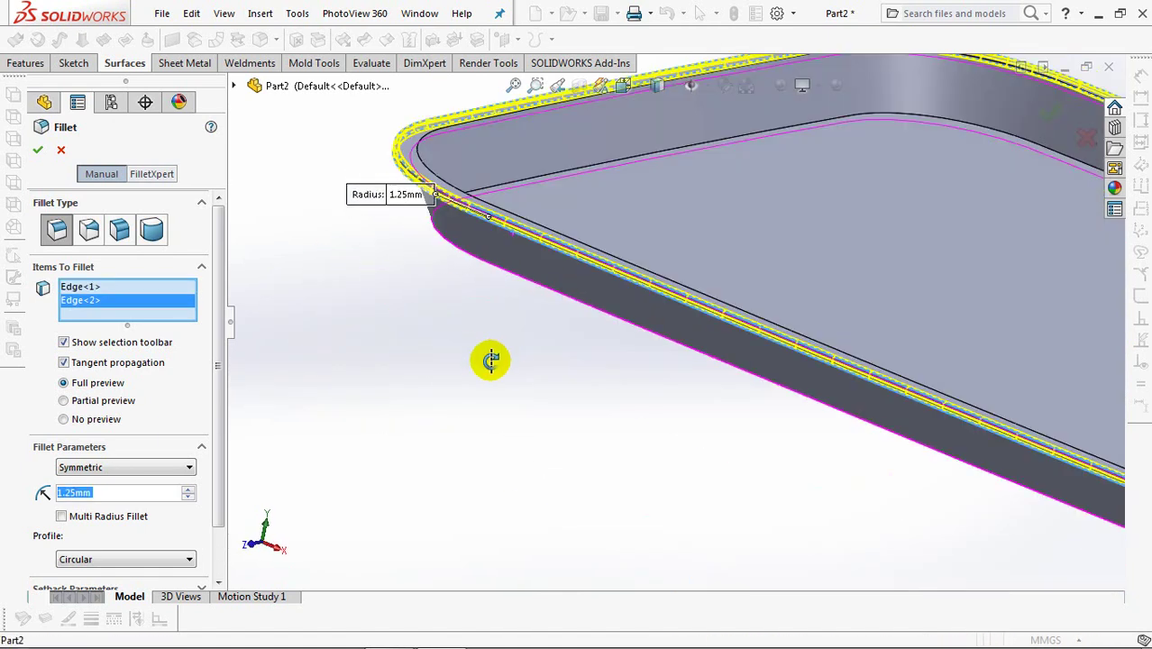
pyautogui.scroll(-2, 497, 301)
pyautogui.scroll(3, 505, 404)
pyautogui.keyDown('ctrl'); pyautogui.moveTo(504, 405); pyautogui.dragTo(264, 336, button='middle'); pyautogui.keyUp('ctrl')
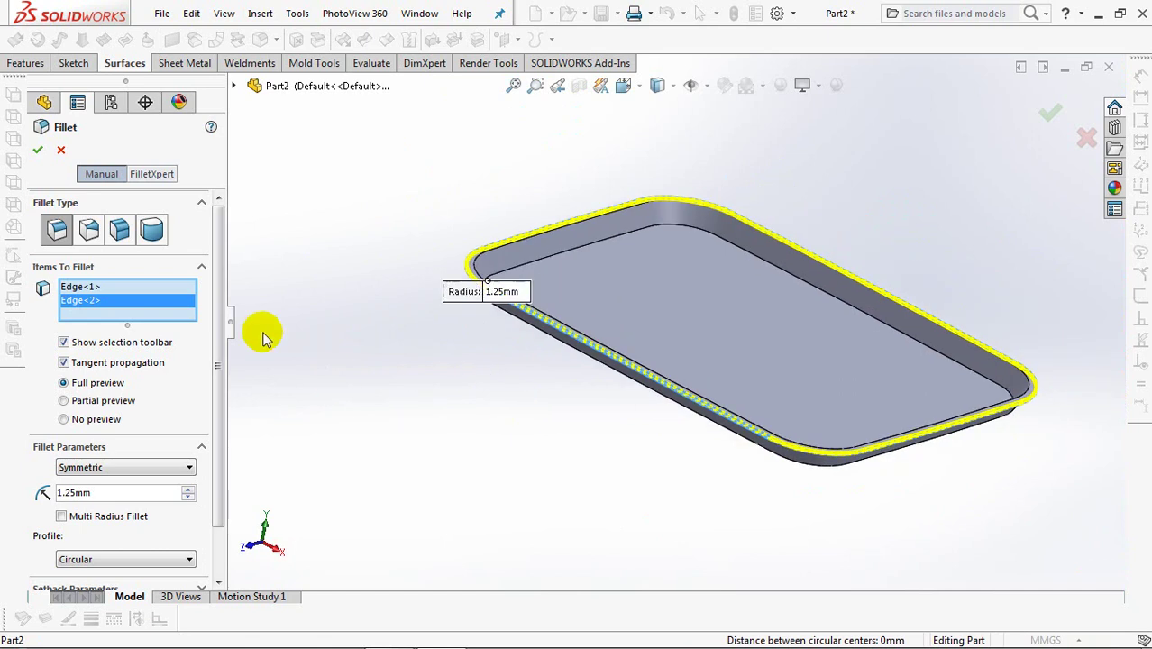
pyautogui.click(39, 154)
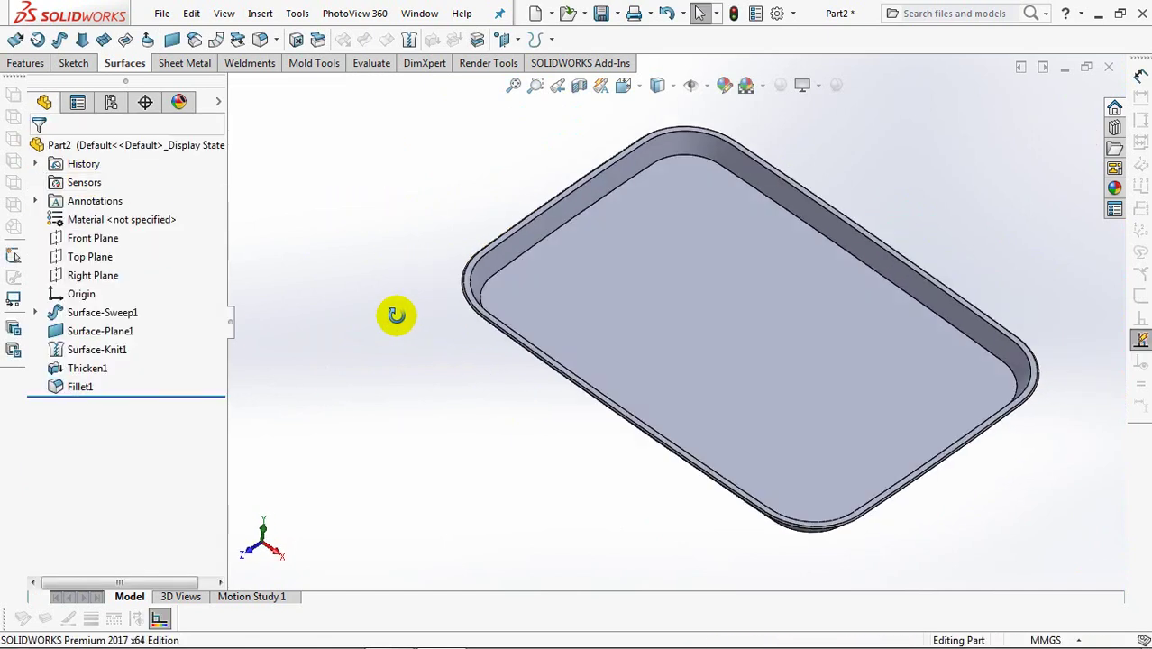
pyautogui.moveTo(394, 312); pyautogui.dragTo(399, 258, button='middle')
# Inspect the filleted rim from the front and close up, then show the Features commands.
pyautogui.hotkey('ctrl', '1')
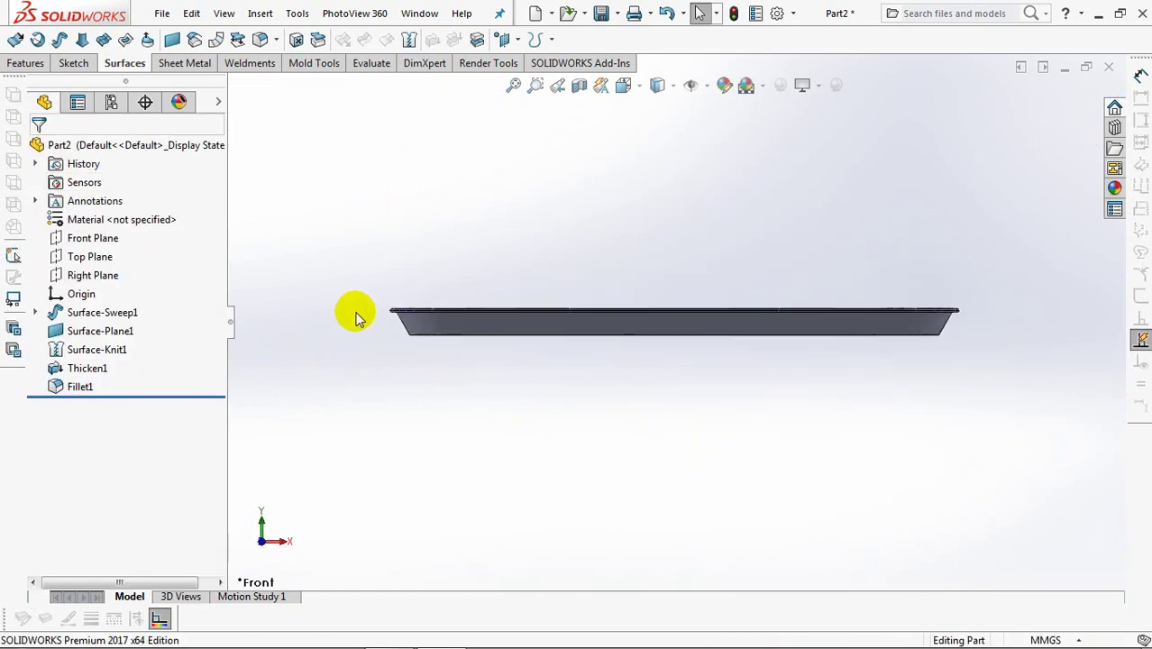
pyautogui.click(534, 85)
pyautogui.moveTo(360, 301); pyautogui.dragTo(463, 358)
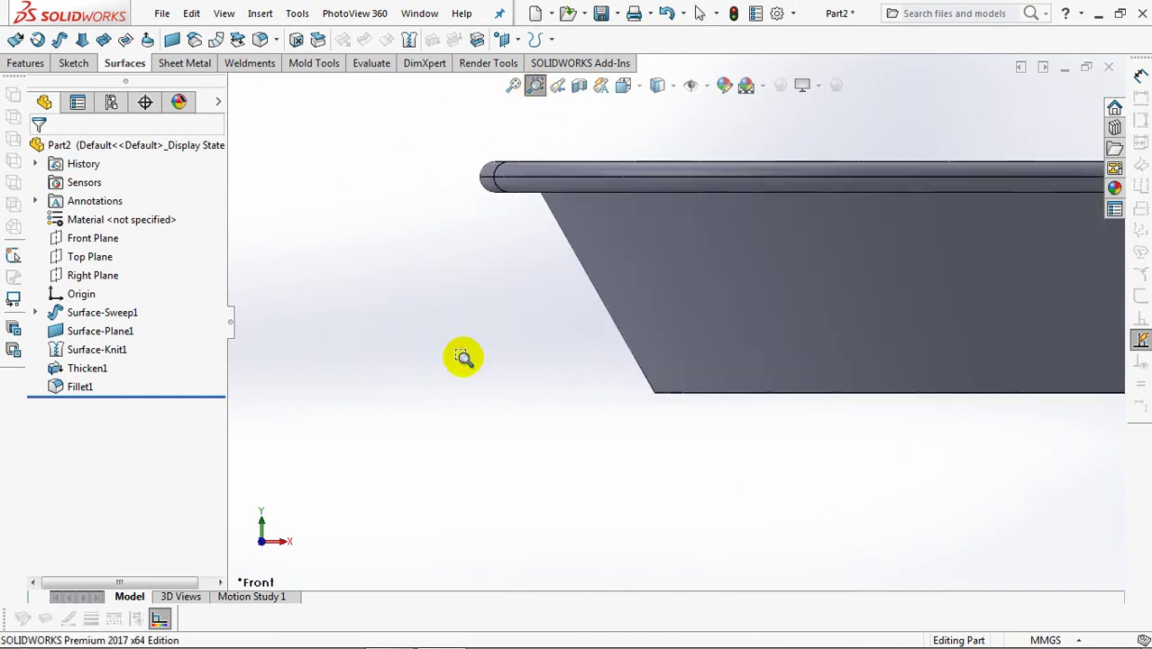
pyautogui.rightClick(468, 289)
pyautogui.click(476, 307)
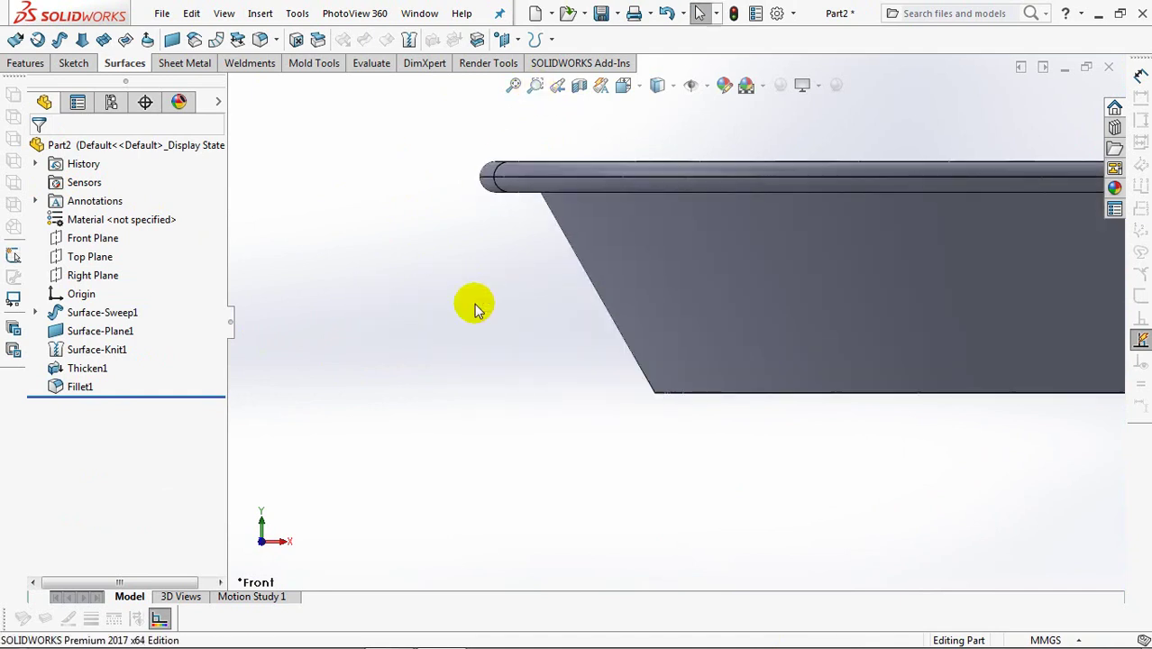
pyautogui.moveTo(450, 321); pyautogui.dragTo(485, 348, button='middle')
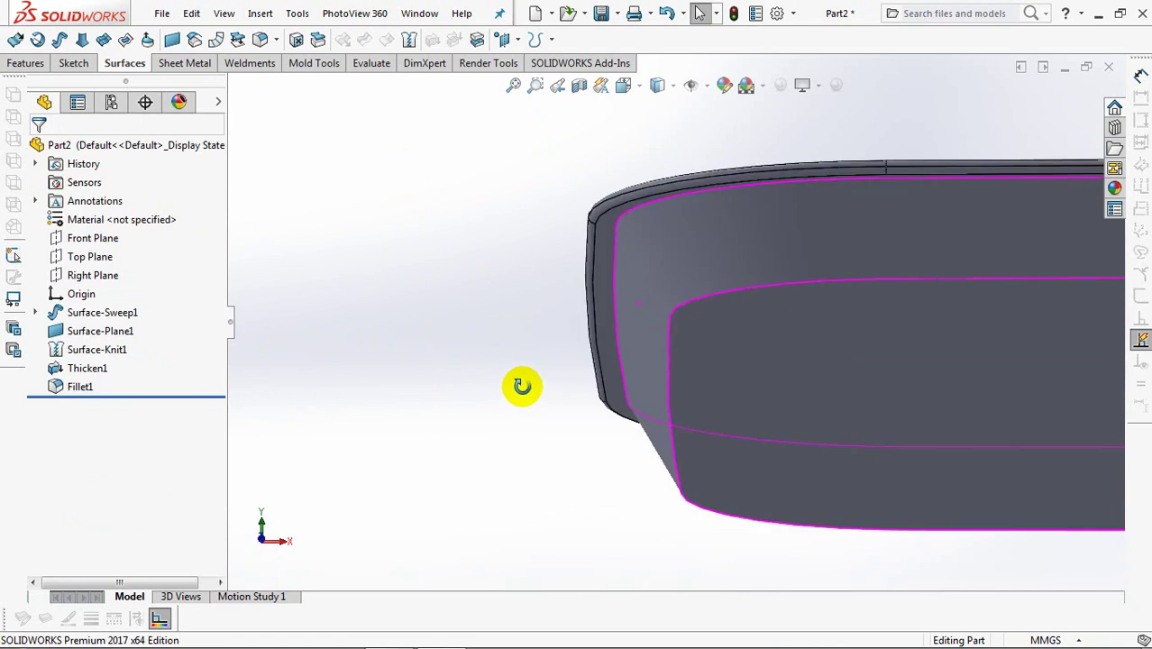
pyautogui.click(25, 65)
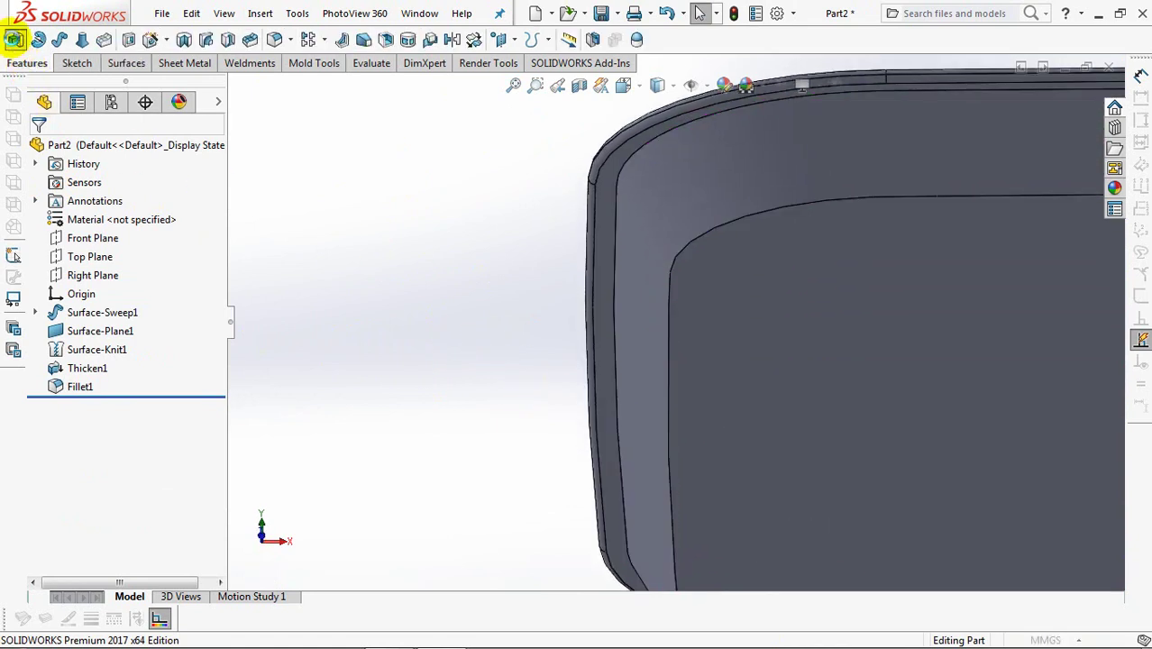
pyautogui.click(13, 39)
# Sketch on the tray's flat face and convert the curved corner, left and top edges.
pyautogui.click(602, 201)
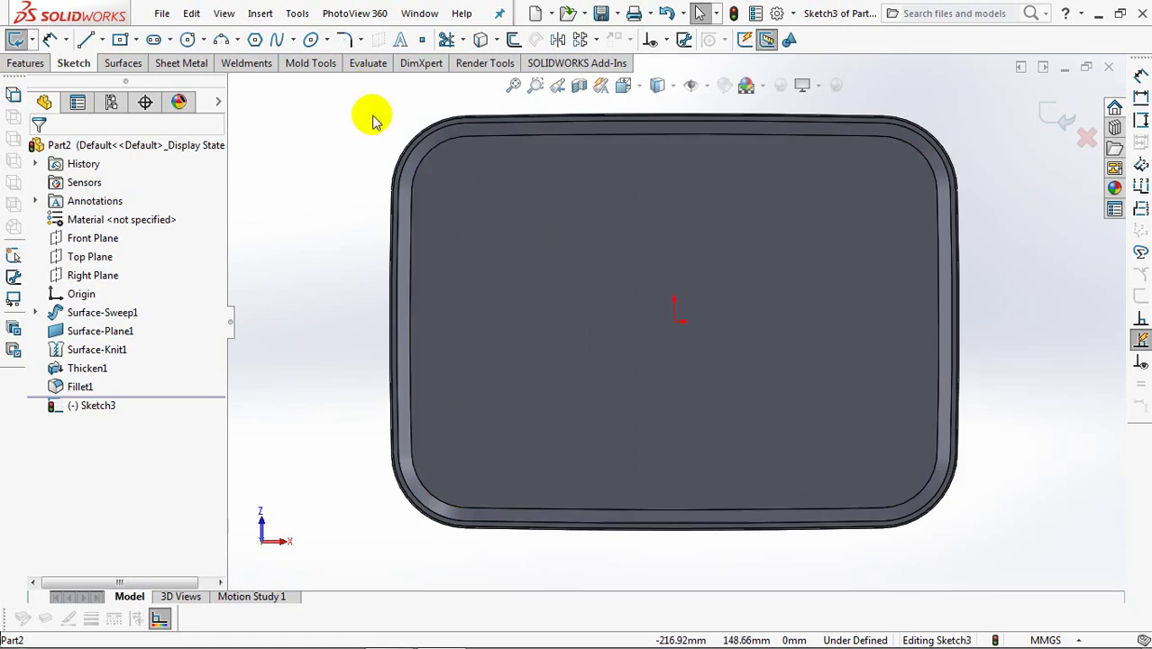
pyautogui.click(535, 85)
pyautogui.moveTo(353, 94); pyautogui.dragTo(530, 210)
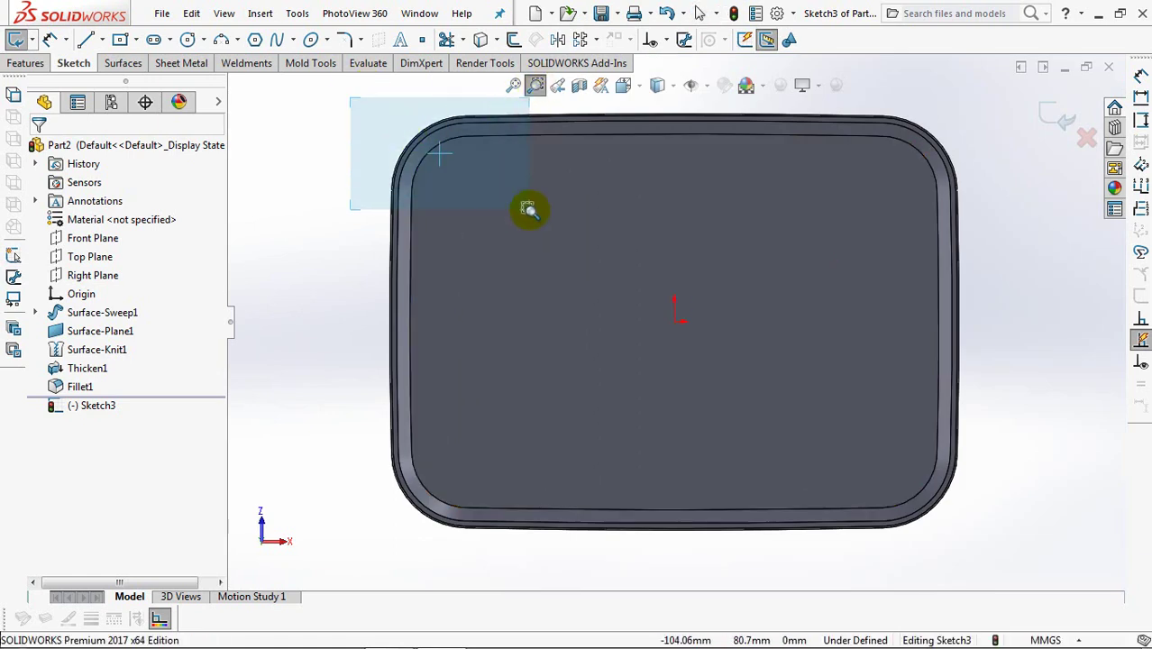
pyautogui.click(535, 85)
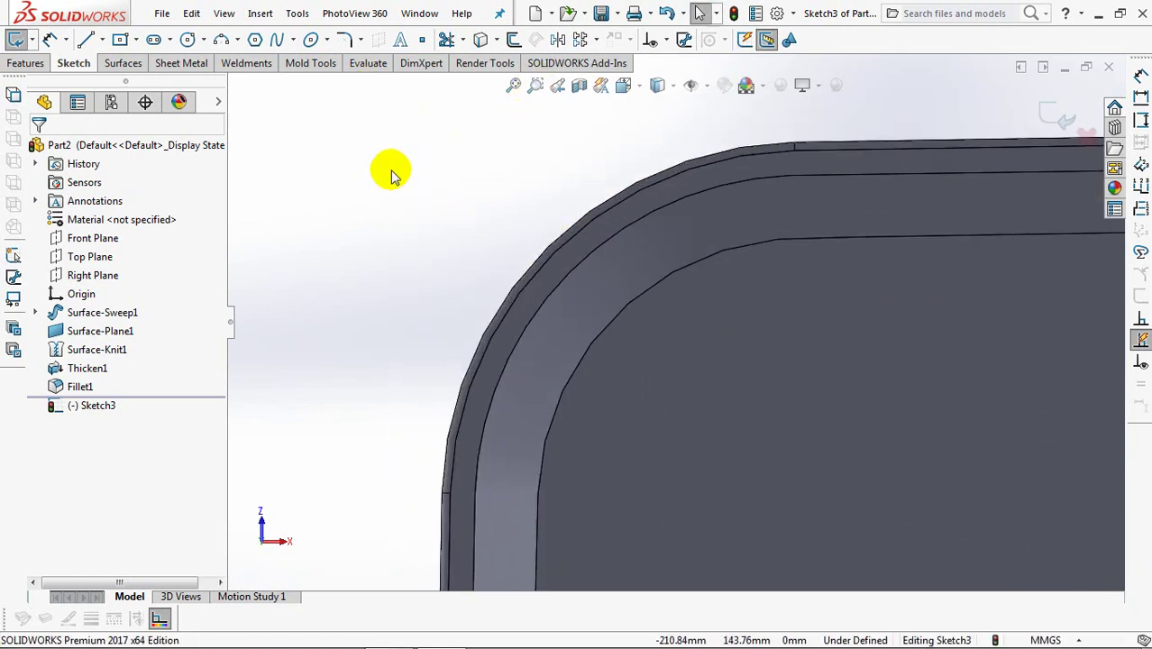
pyautogui.click(481, 39)
pyautogui.click(495, 307)
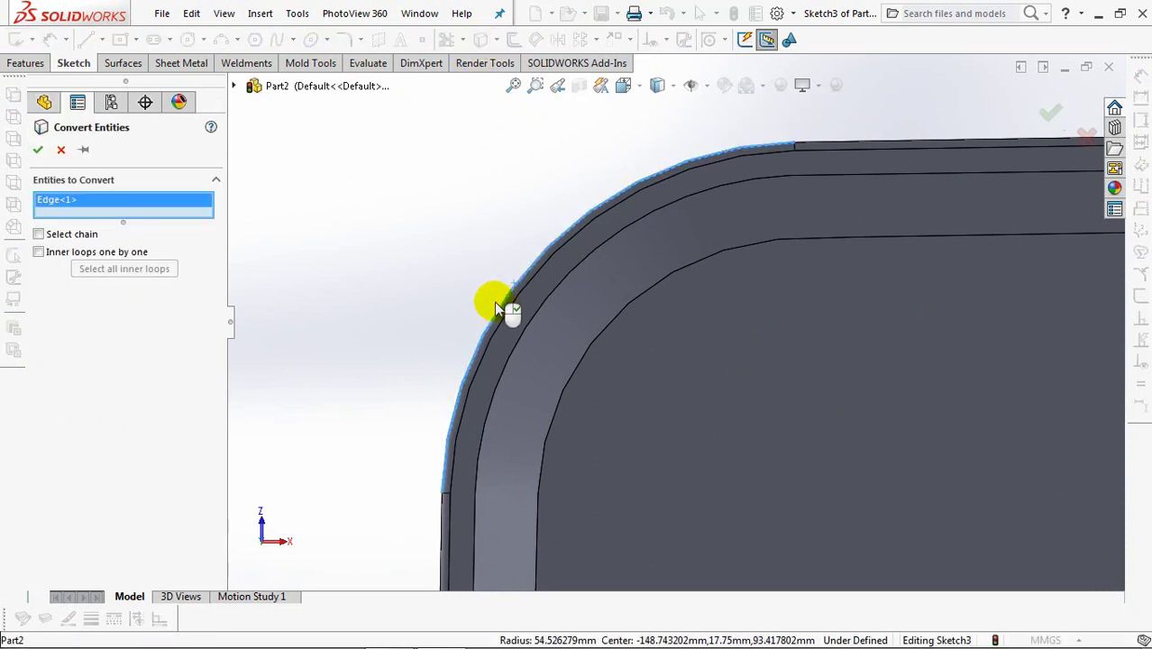
pyautogui.click(443, 510)
pyautogui.click(837, 147)
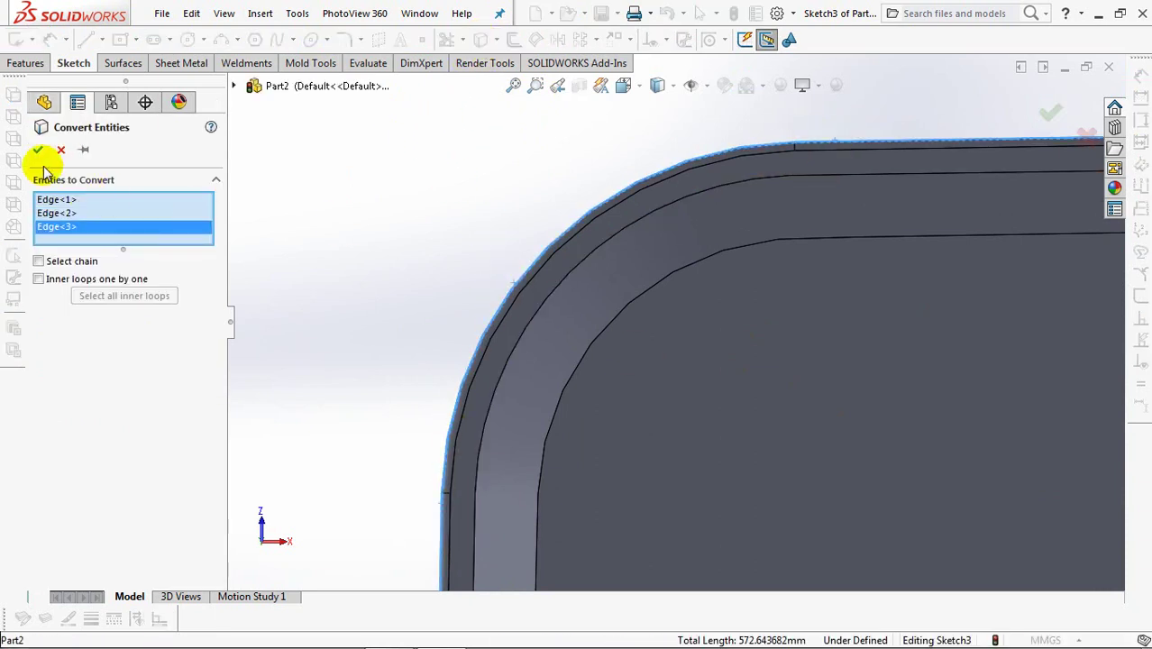
pyautogui.click(38, 149)
pyautogui.scroll(1, 448, 246)
pyautogui.scroll(1, 448, 245)
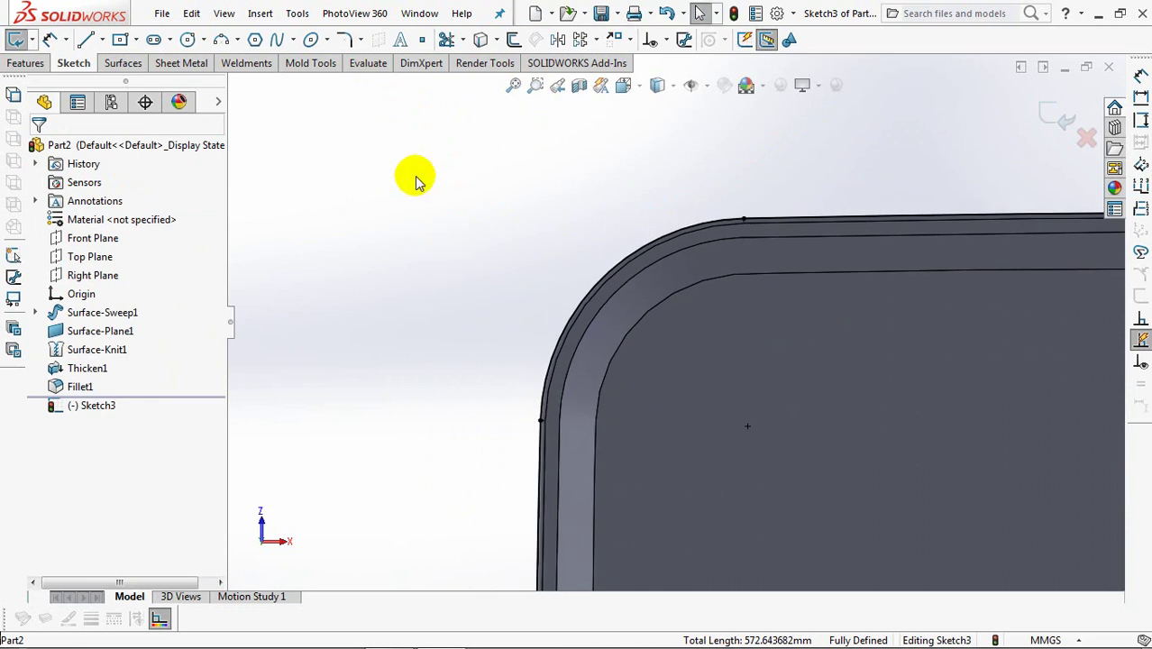
# Draw a construction circle centred inside the corner, reaching the rim.
pyautogui.click(187, 39)
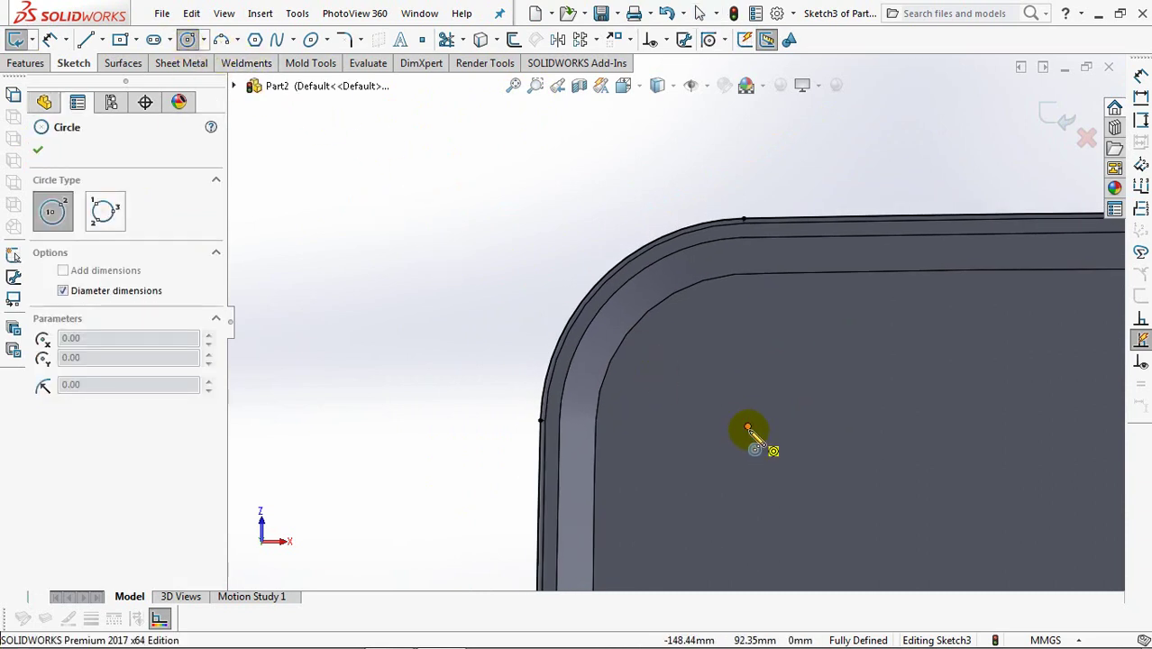
pyautogui.click(747, 425)
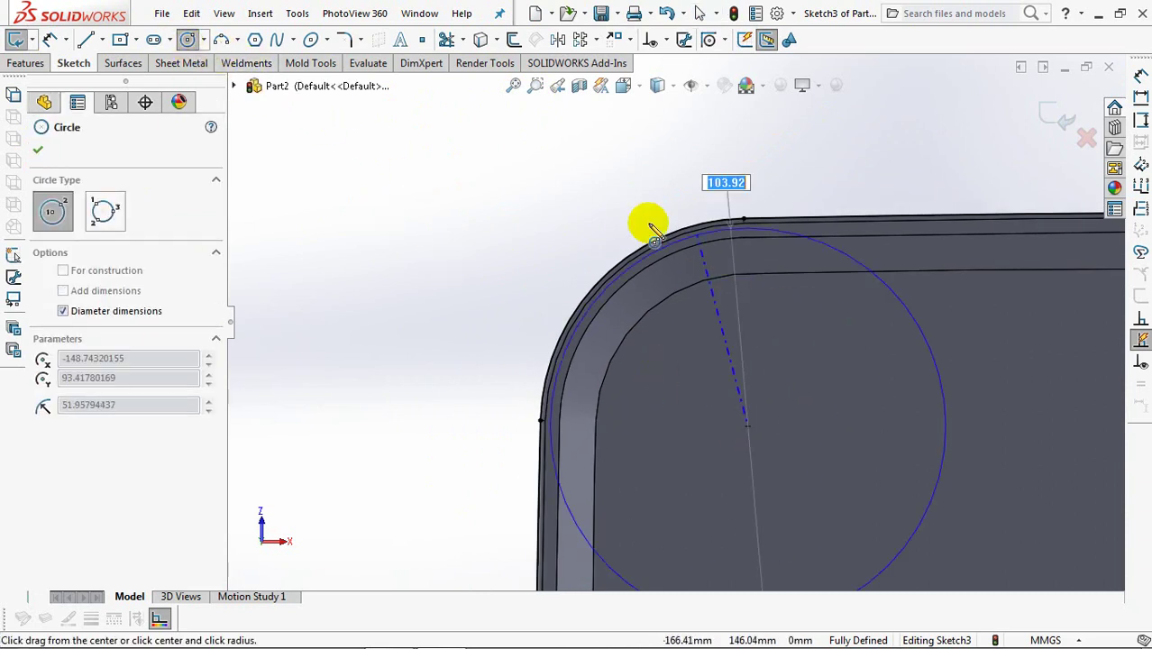
pyautogui.click(579, 293)
pyautogui.click(63, 489)
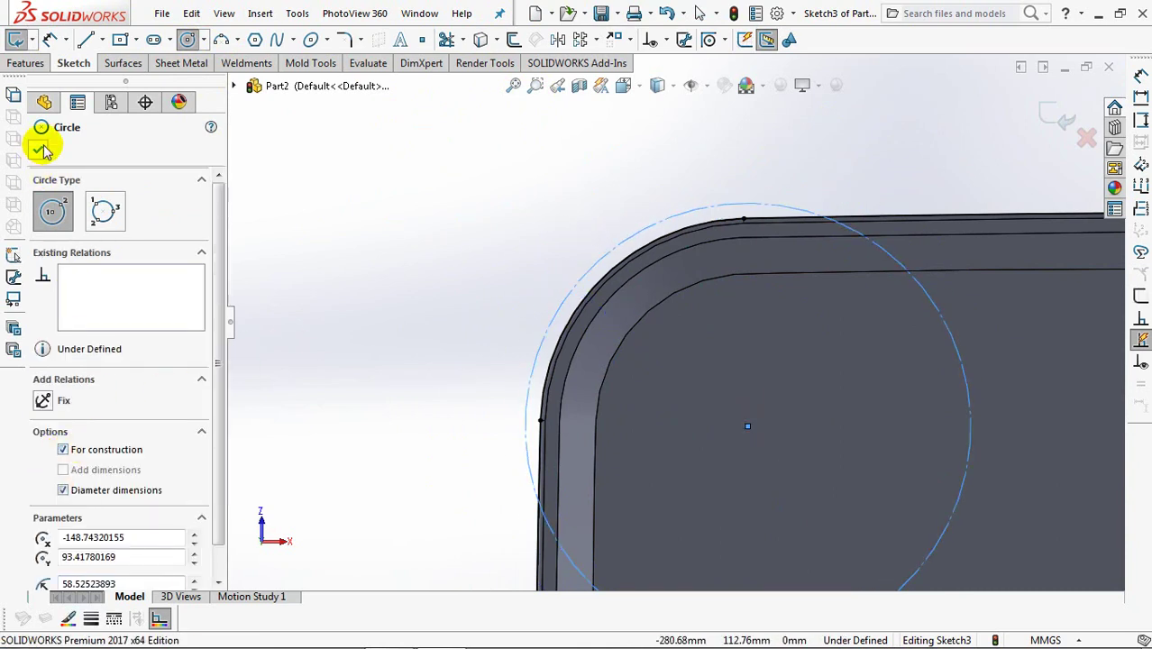
pyautogui.click(42, 150)
pyautogui.scroll(2, 383, 233)
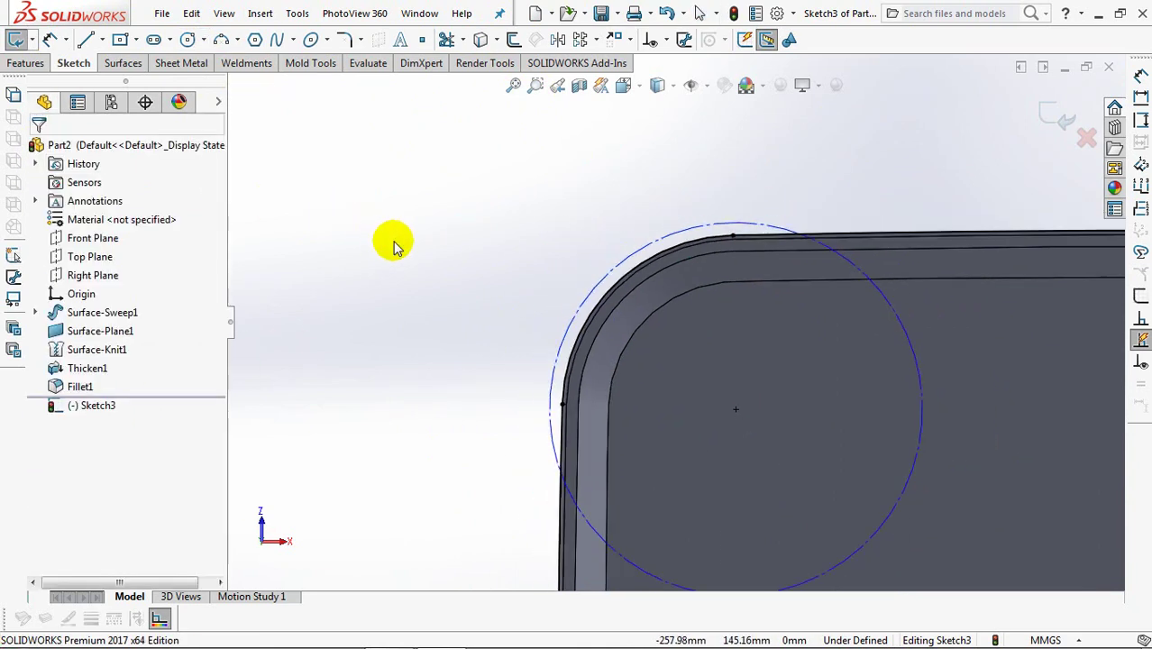
# Trim the circle to a corner arc and dimension its endpoints 84 mm apart.
pyautogui.click(446, 40)
pyautogui.click(899, 327)
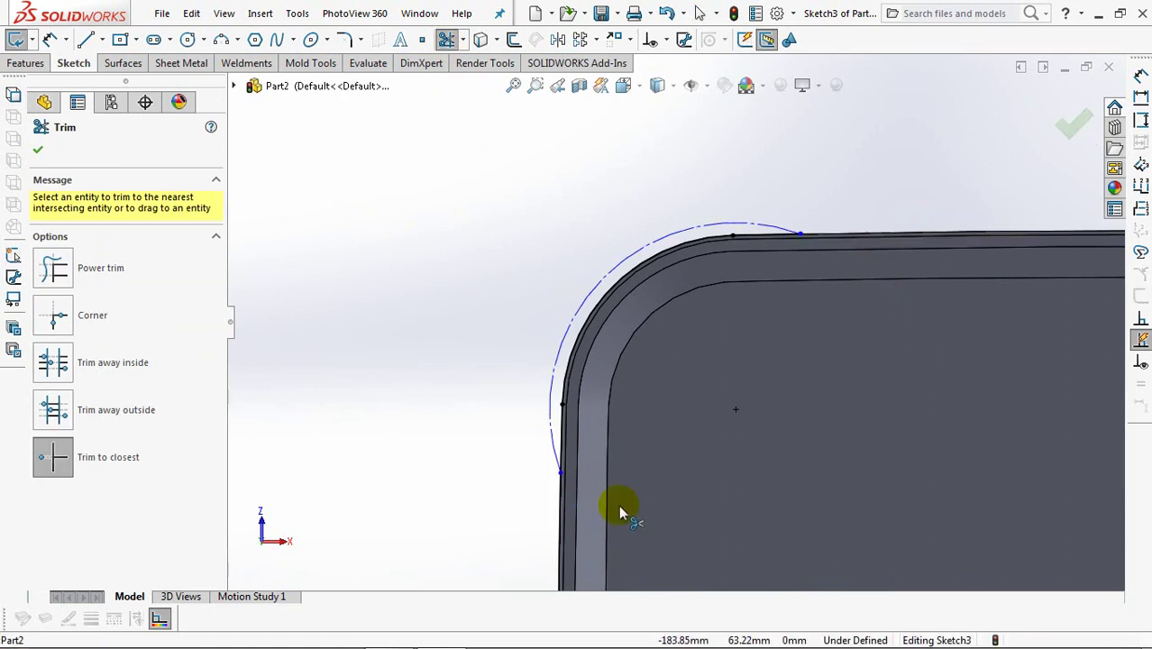
pyautogui.click(50, 41)
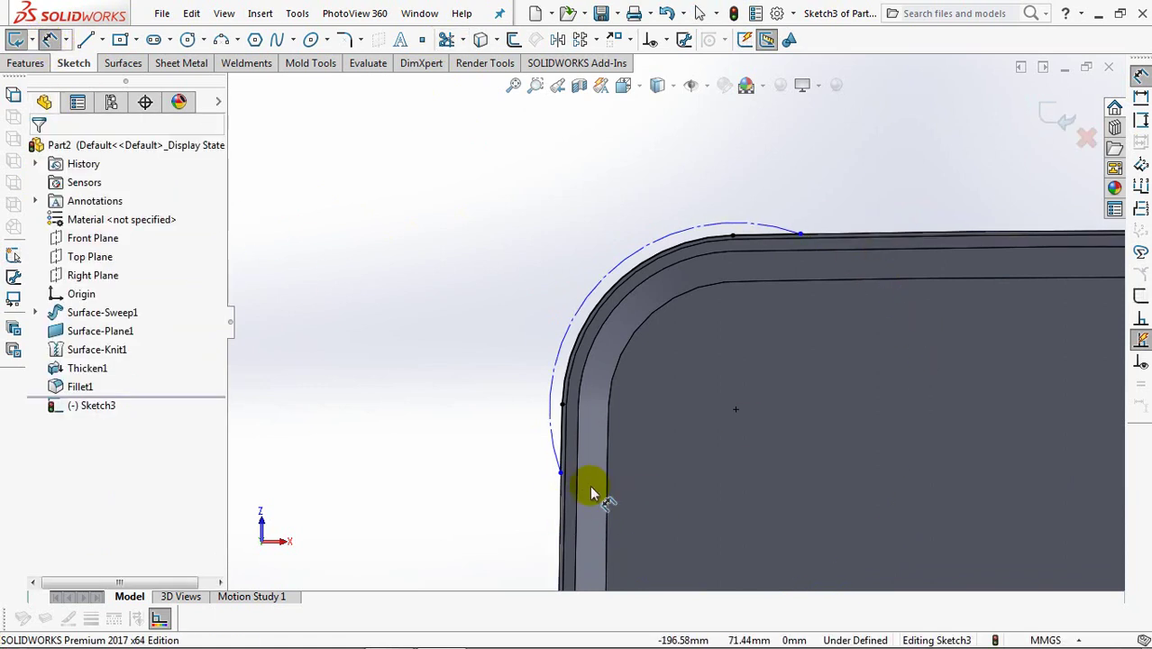
pyautogui.click(561, 472)
pyautogui.click(800, 234)
pyautogui.click(734, 357)
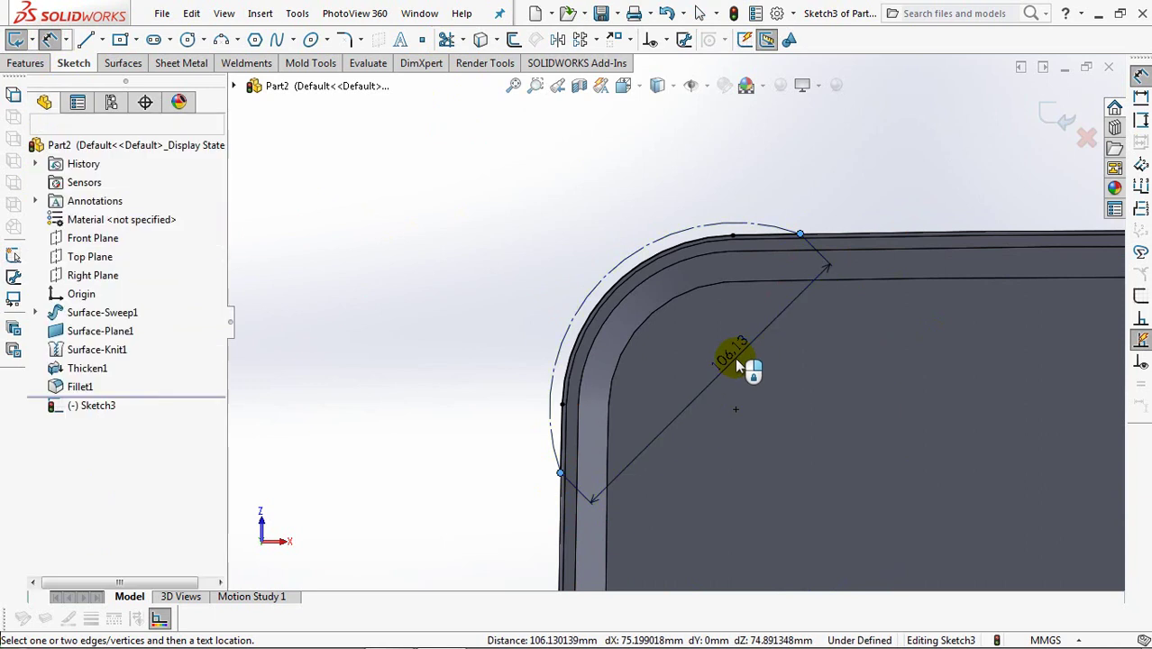
pyautogui.write('84')
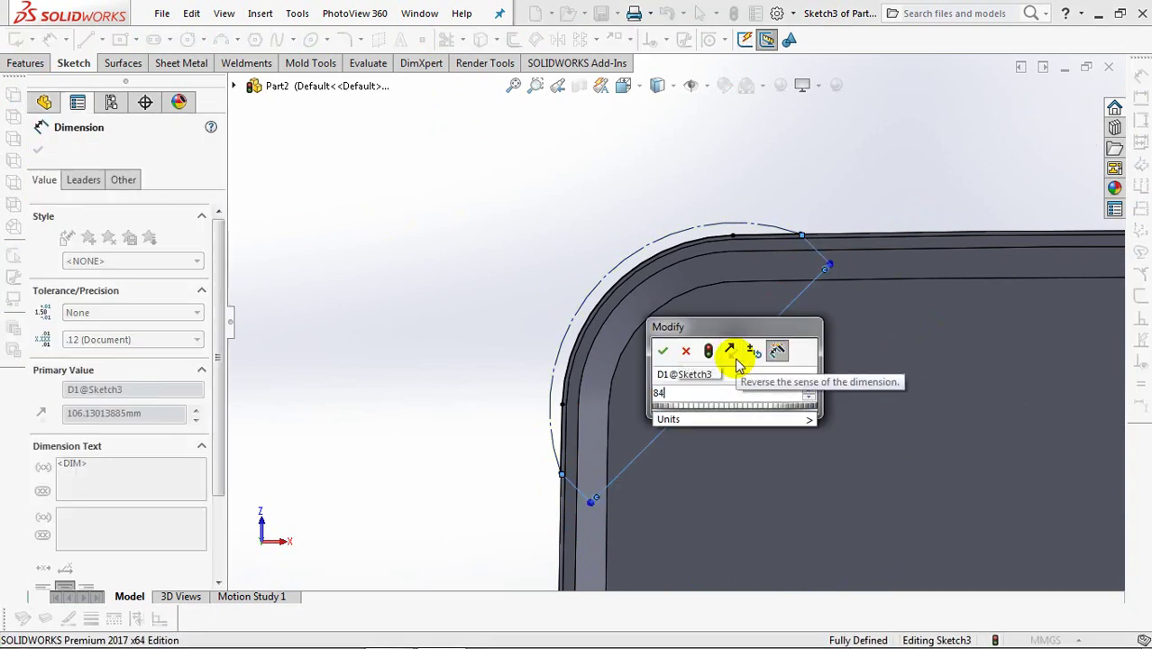
pyautogui.click(663, 351)
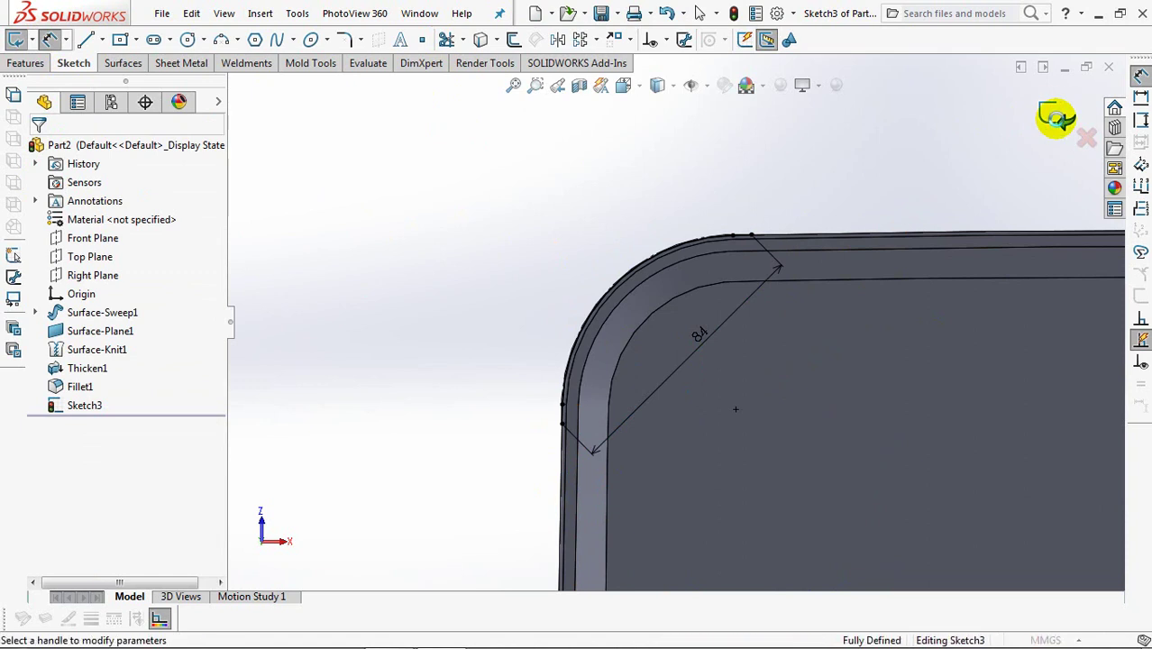
pyautogui.click(1057, 117)
# Set the thin extrusion to 5 mm deep with a 2 mm wall flipped to the other side.
pyautogui.moveTo(504, 275)
pyautogui.mouseDown(button='middle')
pyautogui.moveTo(527, 297)
pyautogui.moveTo(531, 343)
pyautogui.moveTo(506, 352)
pyautogui.mouseUp(button='middle')
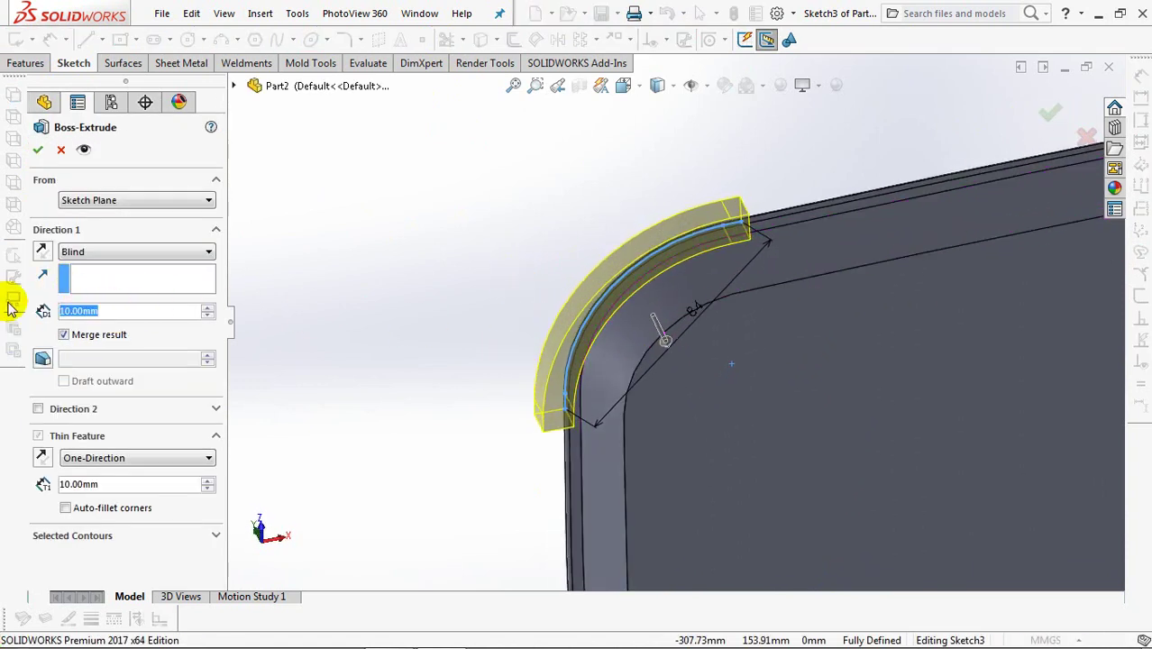
pyautogui.write('5')
pyautogui.press('Return')
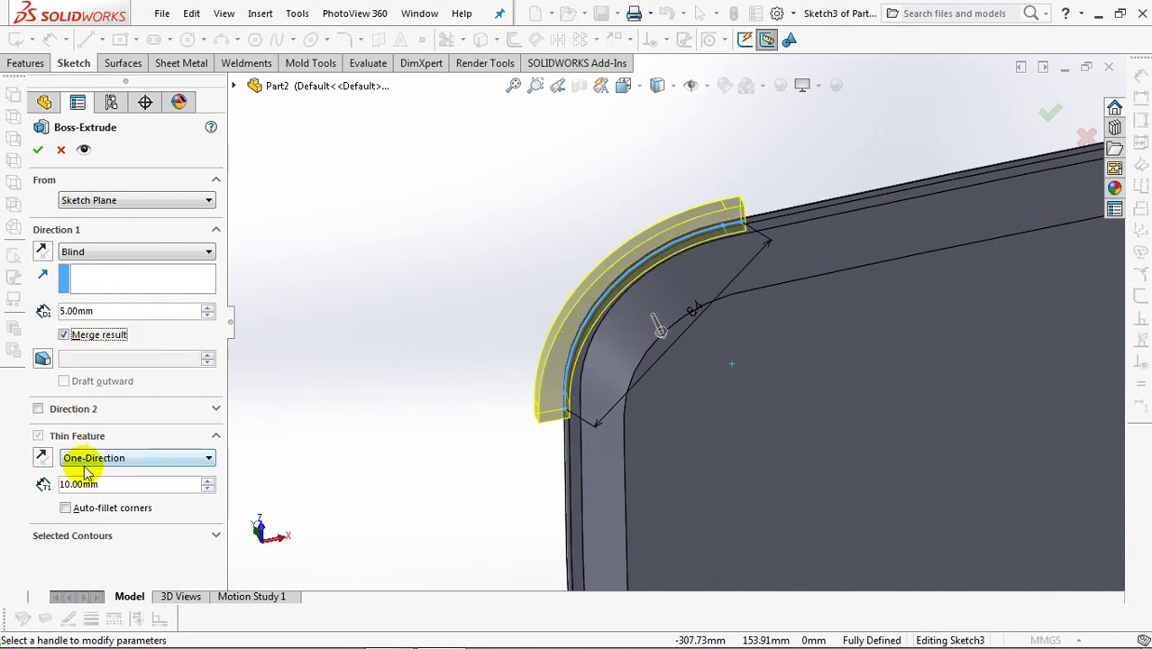
pyautogui.moveTo(109, 487); pyautogui.dragTo(42, 488)
pyautogui.write('2')
pyautogui.press('Return')
pyautogui.click(41, 460)
pyautogui.moveTo(370, 443)
pyautogui.mouseDown(button='middle')
pyautogui.moveTo(489, 483)
pyautogui.moveTo(458, 185)
pyautogui.moveTo(464, 268)
pyautogui.moveTo(464, 244)
pyautogui.moveTo(499, 246)
pyautogui.moveTo(507, 271)
pyautogui.mouseUp(button='middle')
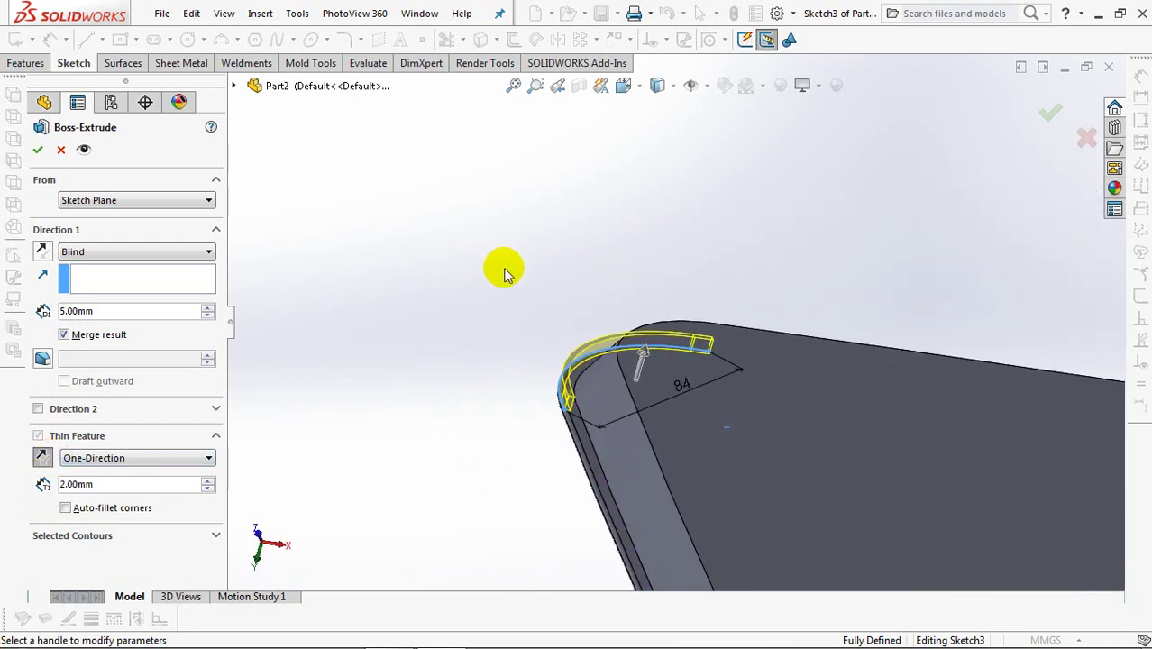
pyautogui.scroll(-3, 527, 378)
pyautogui.scroll(-3, 580, 286)
pyautogui.keyDown('ctrl'); pyautogui.moveTo(579, 286); pyautogui.dragTo(613, 280, button='middle'); pyautogui.keyUp('ctrl')
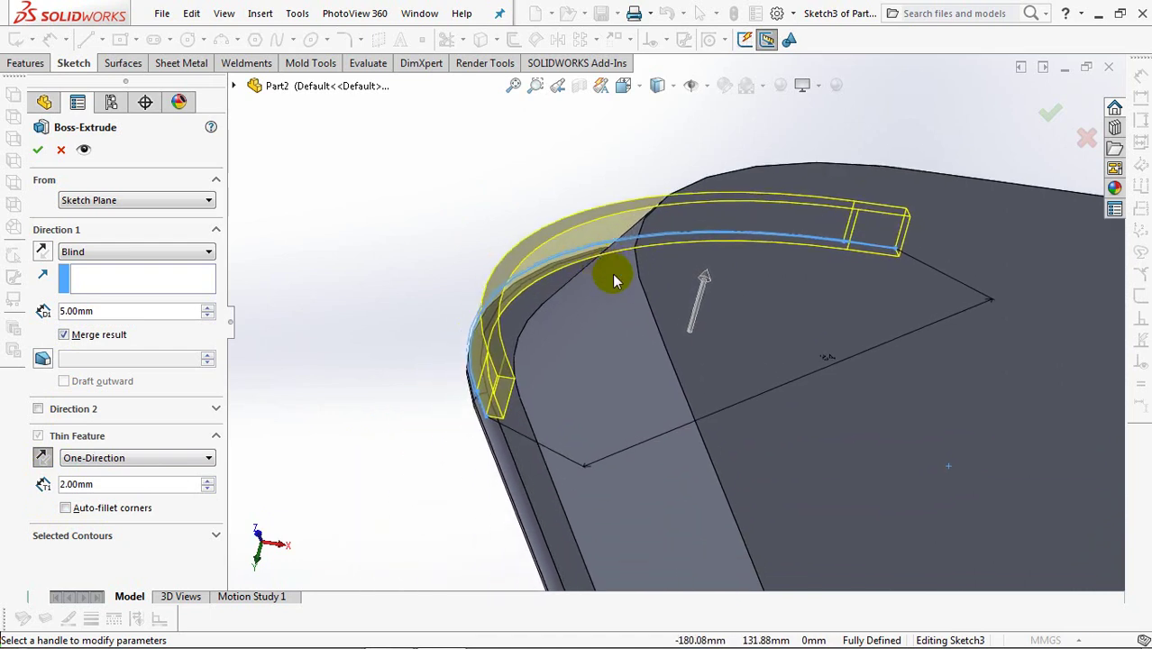
# Start the rib from a corner vertex, add a 3° draft, and accept it.
pyautogui.click(180, 200)
pyautogui.click(99, 236)
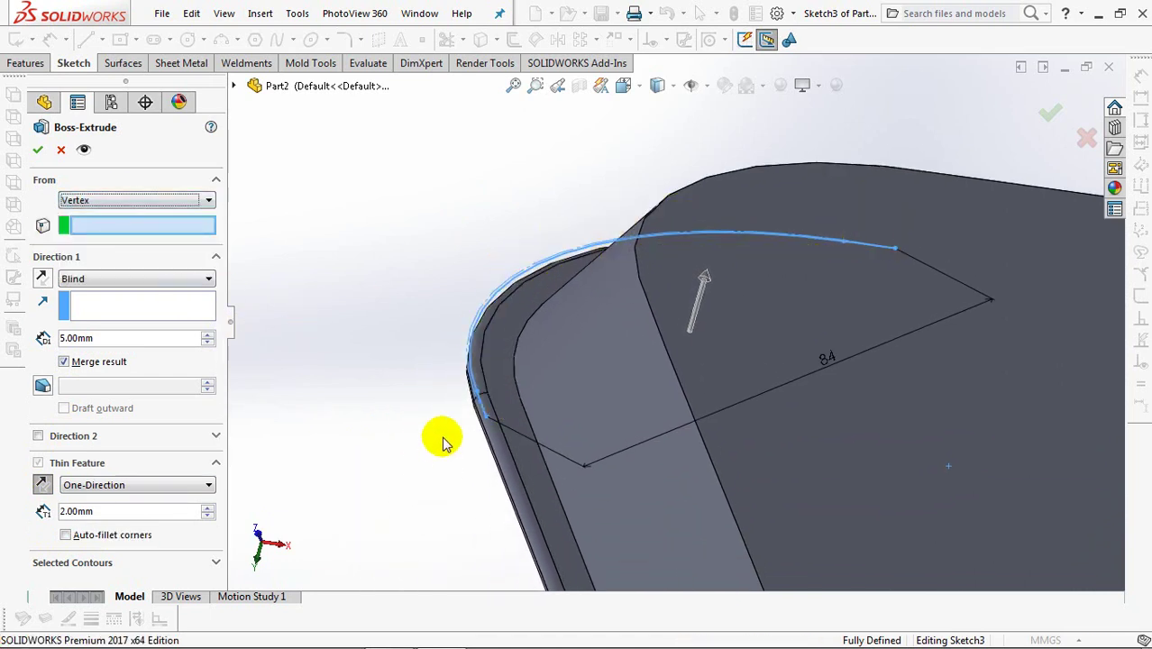
pyautogui.scroll(-2, 451, 408)
pyautogui.moveTo(424, 411)
pyautogui.mouseDown(button='middle')
pyautogui.moveTo(609, 476)
pyautogui.moveTo(399, 489)
pyautogui.mouseUp(button='middle')
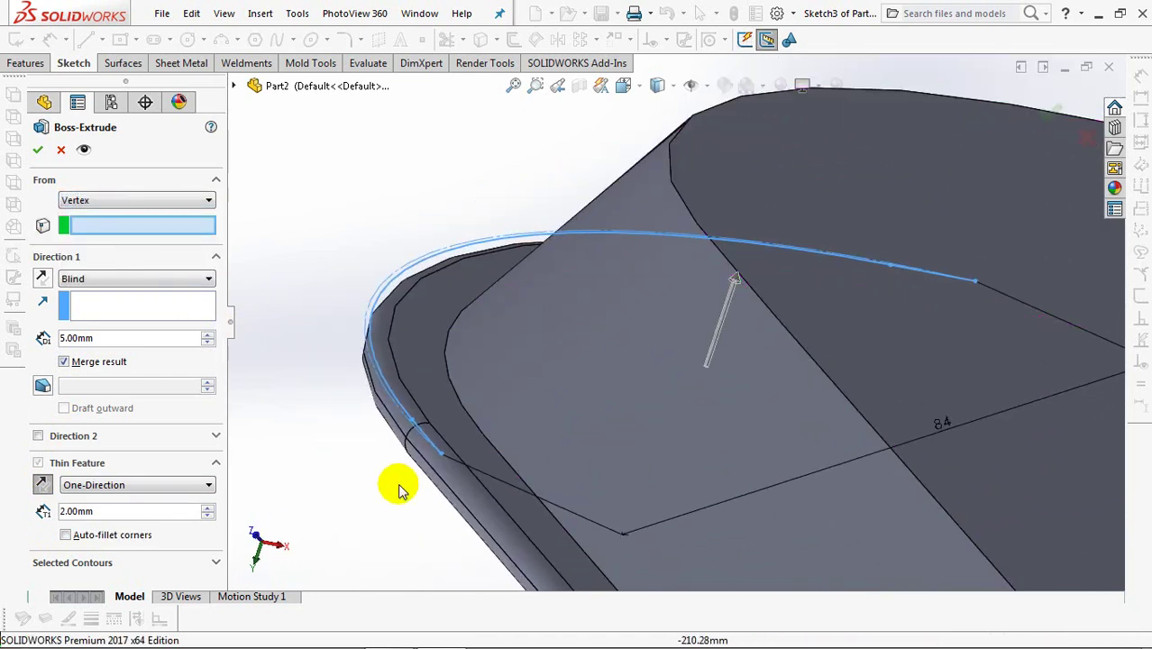
pyautogui.click(406, 440)
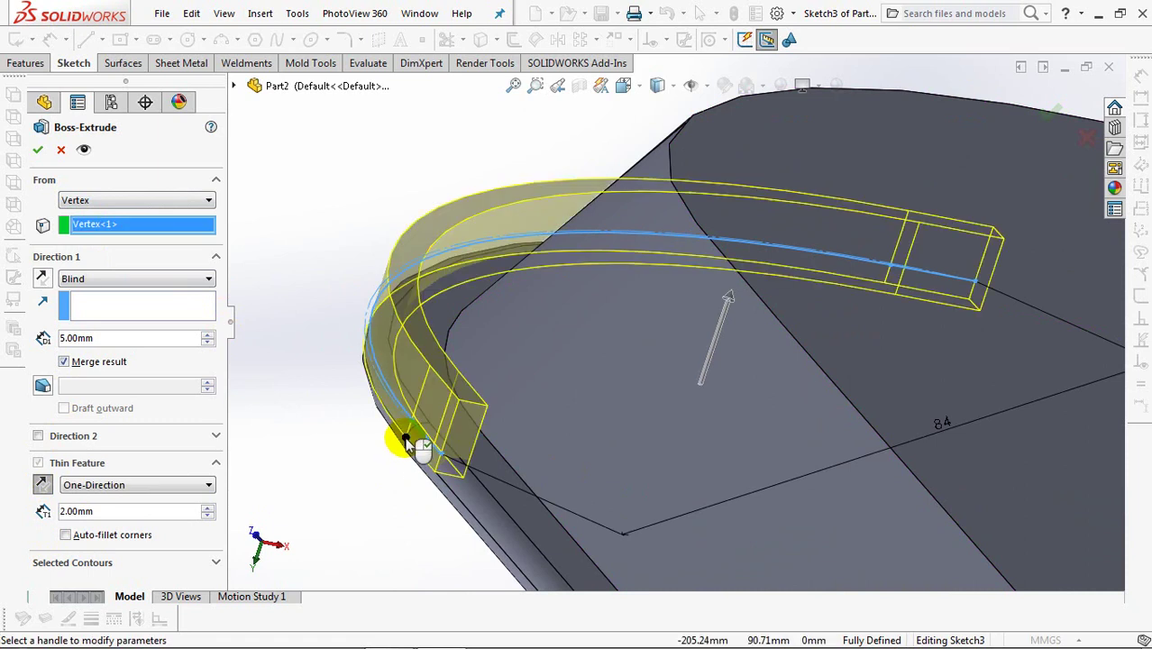
pyautogui.click(43, 387)
pyautogui.click(209, 385)
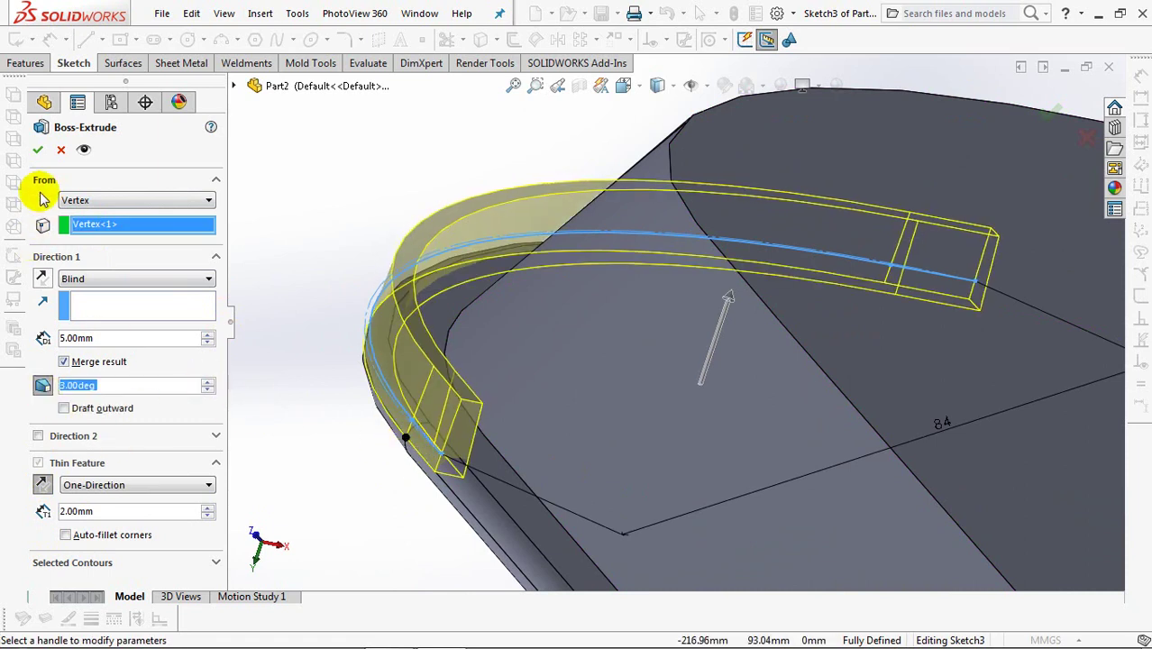
pyautogui.click(39, 150)
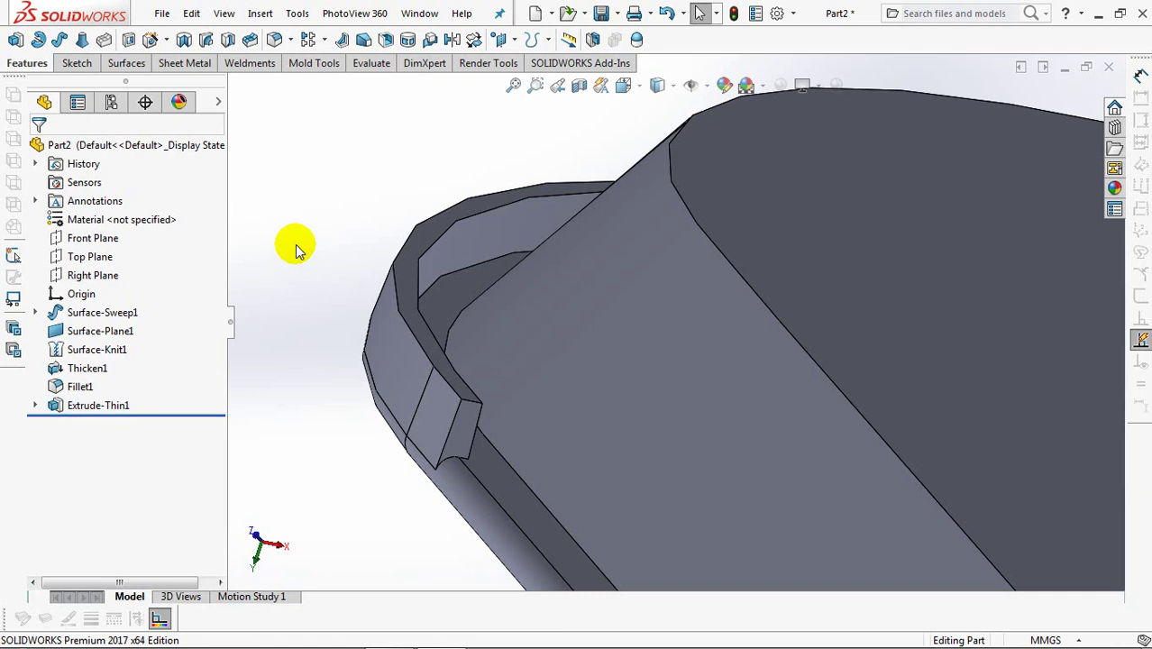
# Round both end edges of the rib with a 1 mm fillet.
pyautogui.press('Return')
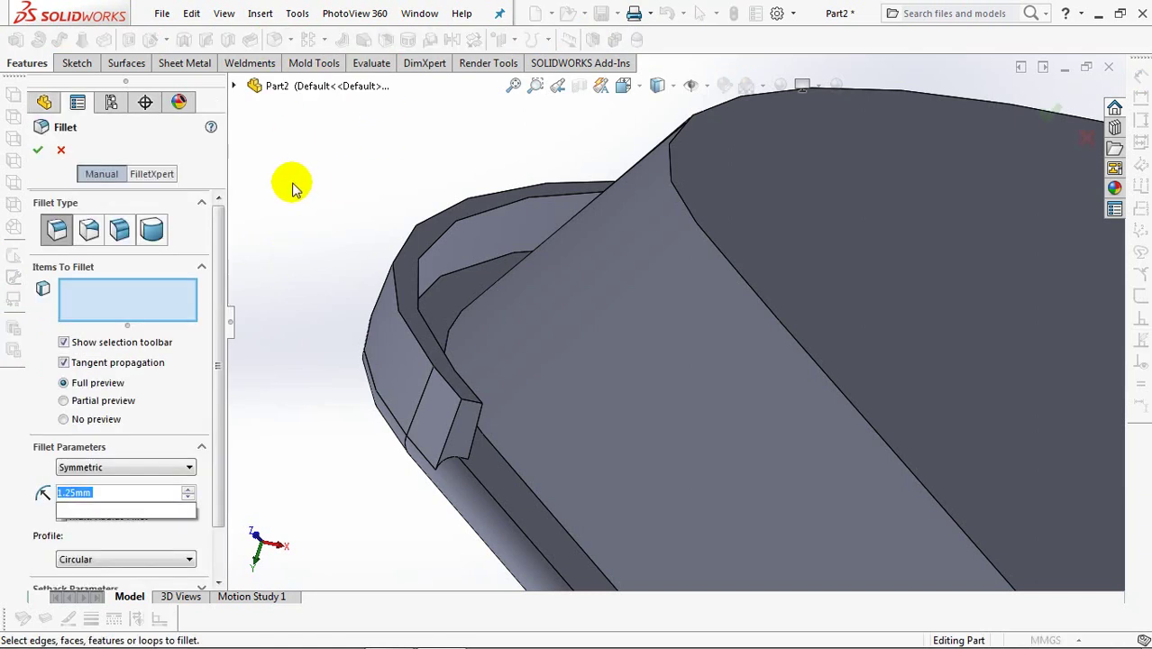
pyautogui.click(476, 410)
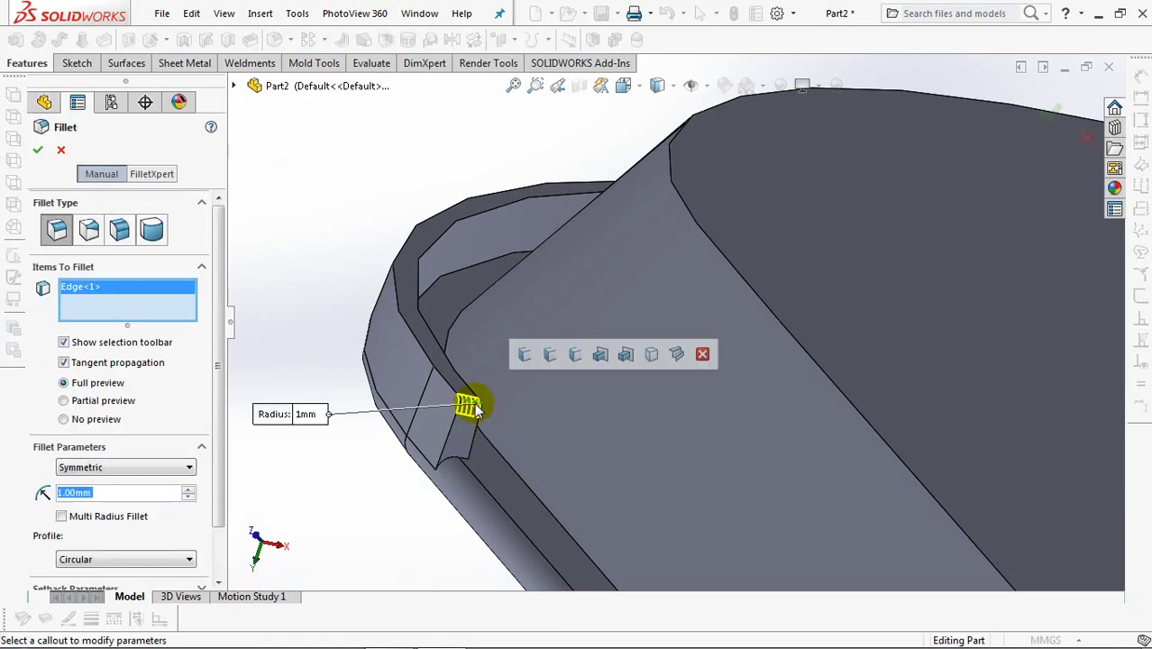
pyautogui.scroll(-3, 491, 337)
pyautogui.scroll(-2, 474, 343)
pyautogui.scroll(-2, 554, 261)
pyautogui.moveTo(554, 258); pyautogui.dragTo(1064, 160, button='middle')
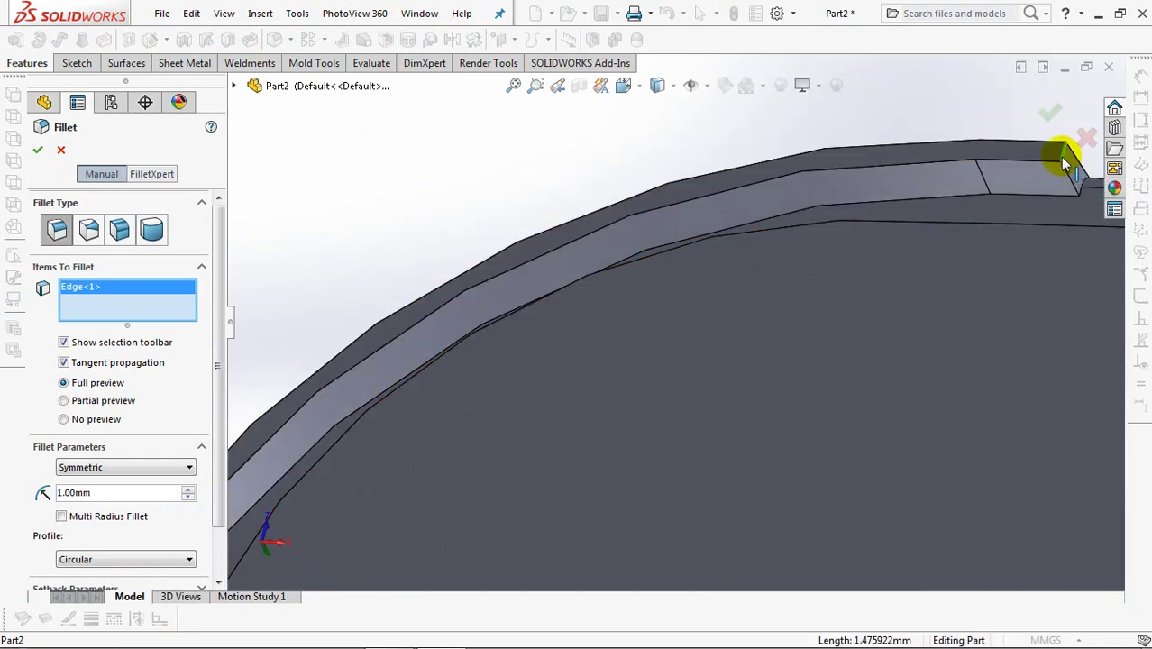
pyautogui.click(1058, 155)
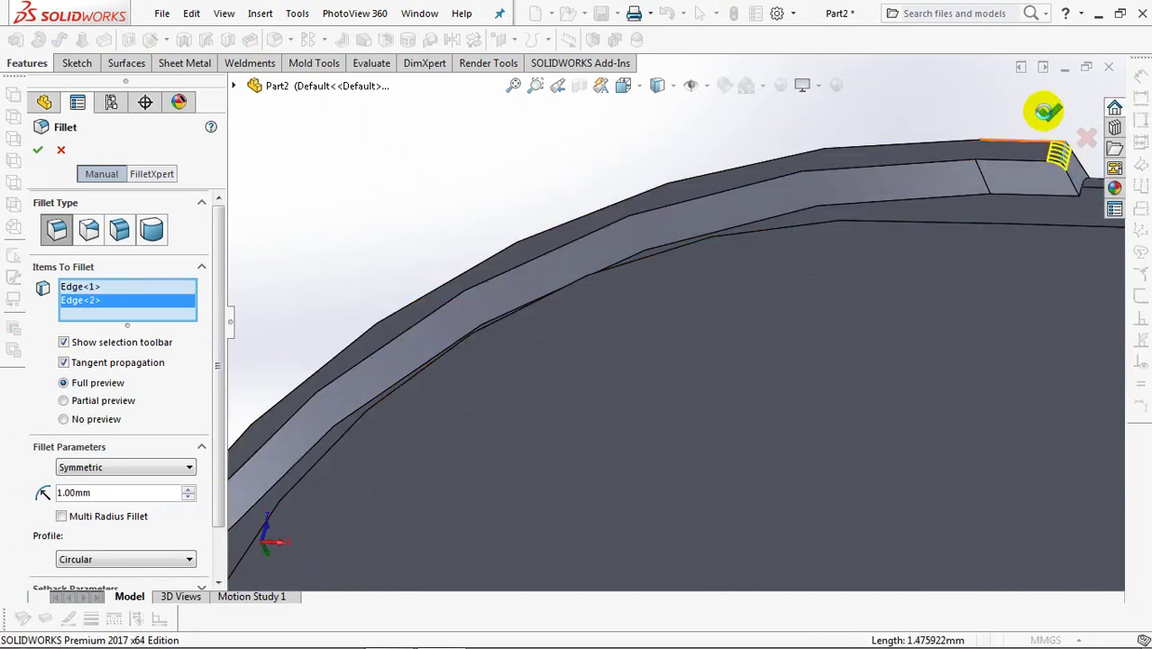
pyautogui.click(1046, 112)
# Add a 0.6 mm fillet to the rib's top edges.
pyautogui.click(274, 40)
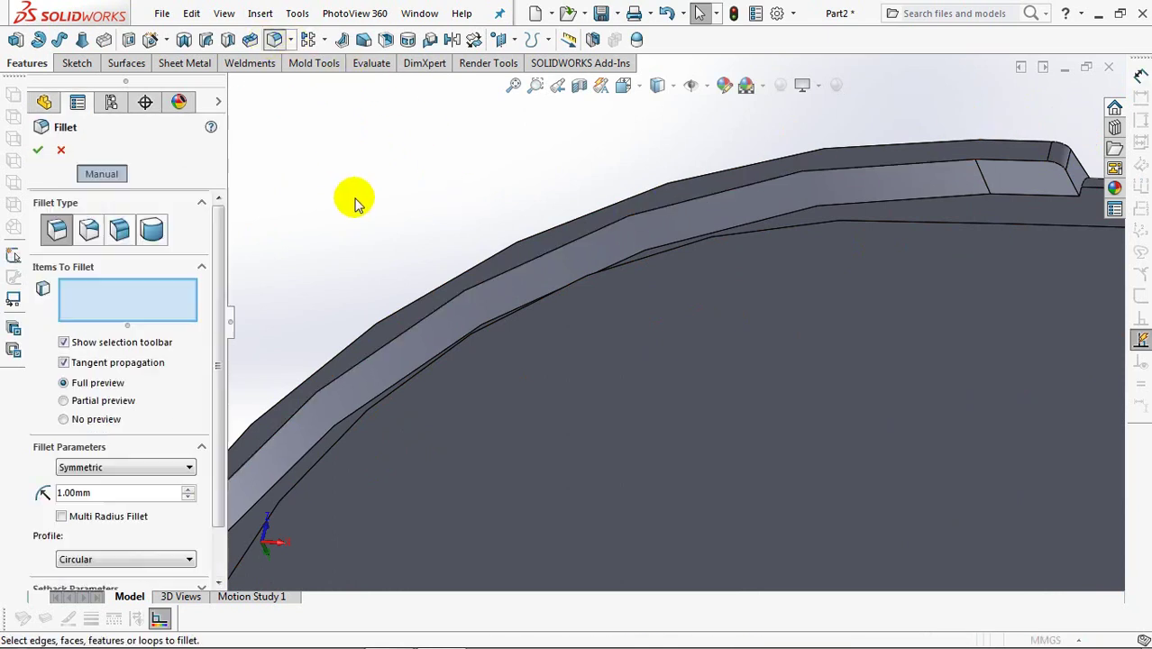
pyautogui.write('0.6')
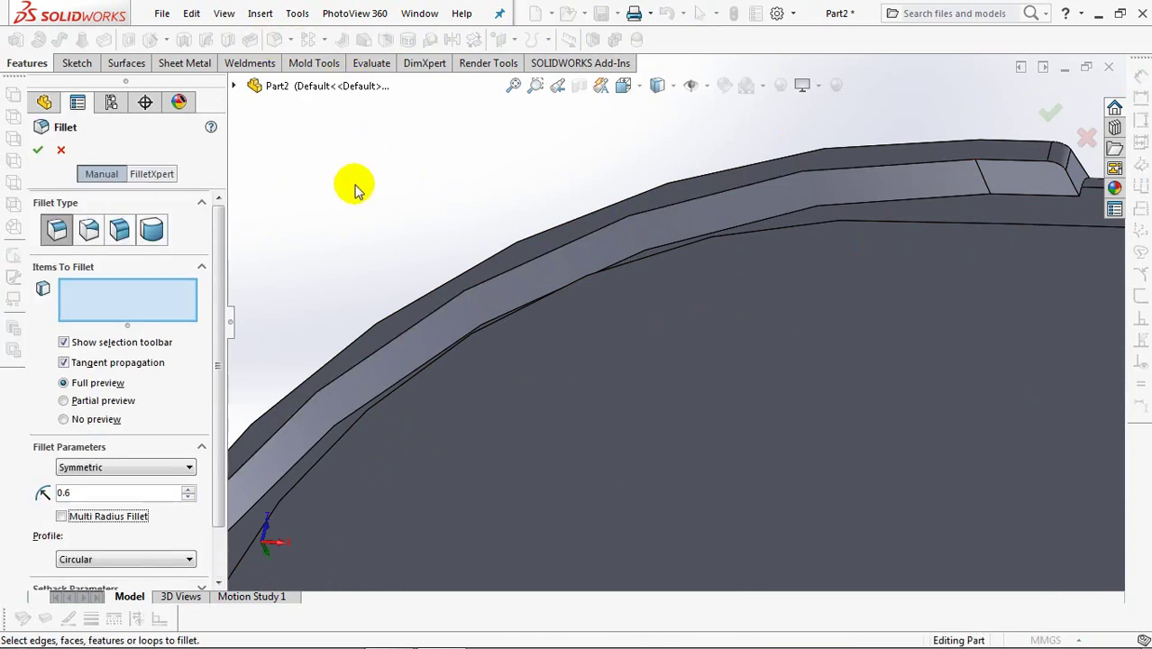
pyautogui.click(941, 165)
pyautogui.click(941, 168)
pyautogui.click(891, 153)
pyautogui.moveTo(810, 149)
pyautogui.mouseDown(button='middle')
pyautogui.moveTo(823, 244)
pyautogui.moveTo(630, 317)
pyautogui.moveTo(658, 308)
pyautogui.moveTo(388, 288)
pyautogui.moveTo(411, 289)
pyautogui.moveTo(411, 304)
pyautogui.moveTo(617, 309)
pyautogui.mouseUp(button='middle')
pyautogui.click(38, 150)
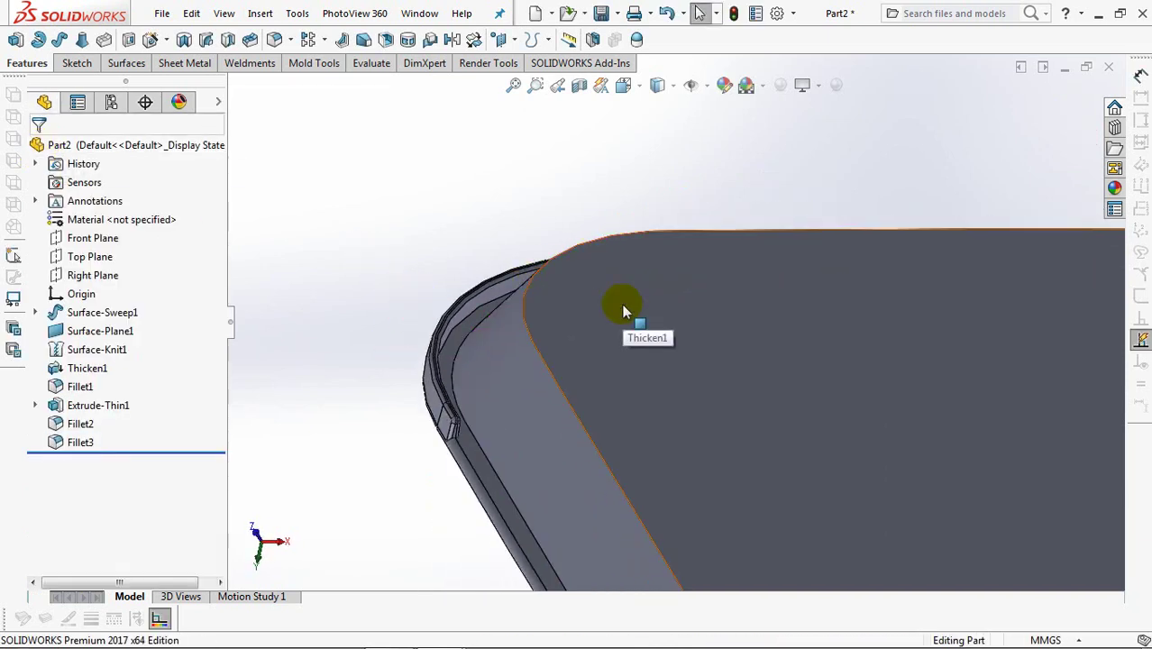
# Sketch on the tray's flat face and offset the corner's outer edge inward.
pyautogui.click(622, 304)
pyautogui.click(693, 255)
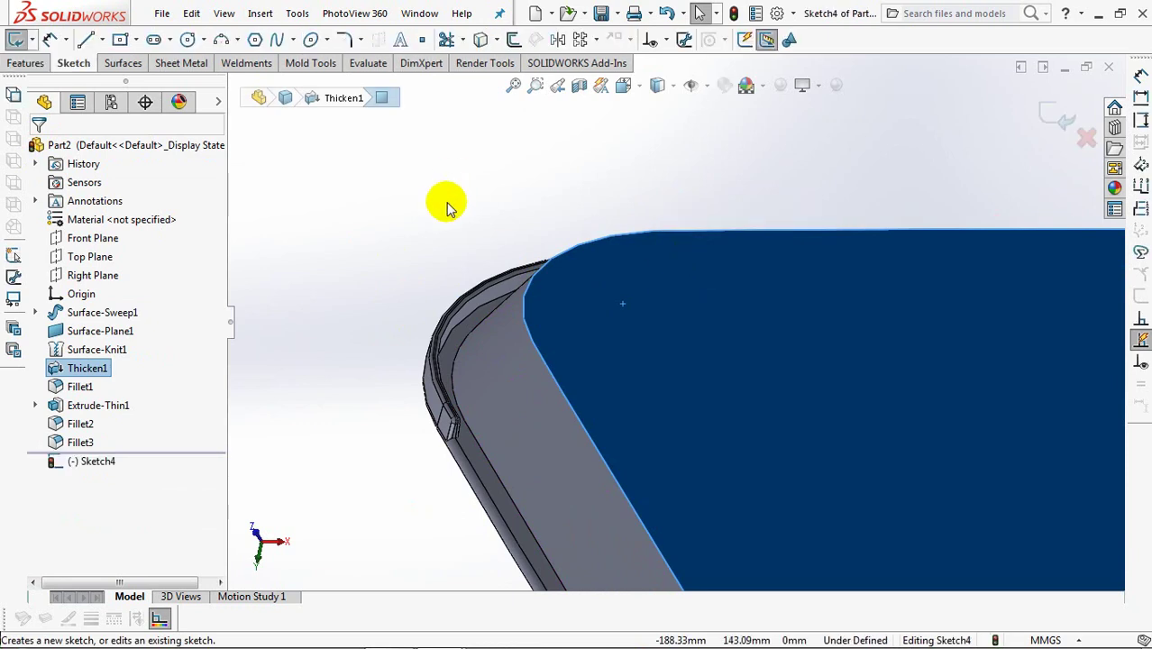
pyautogui.hotkey('ctrl', '8')
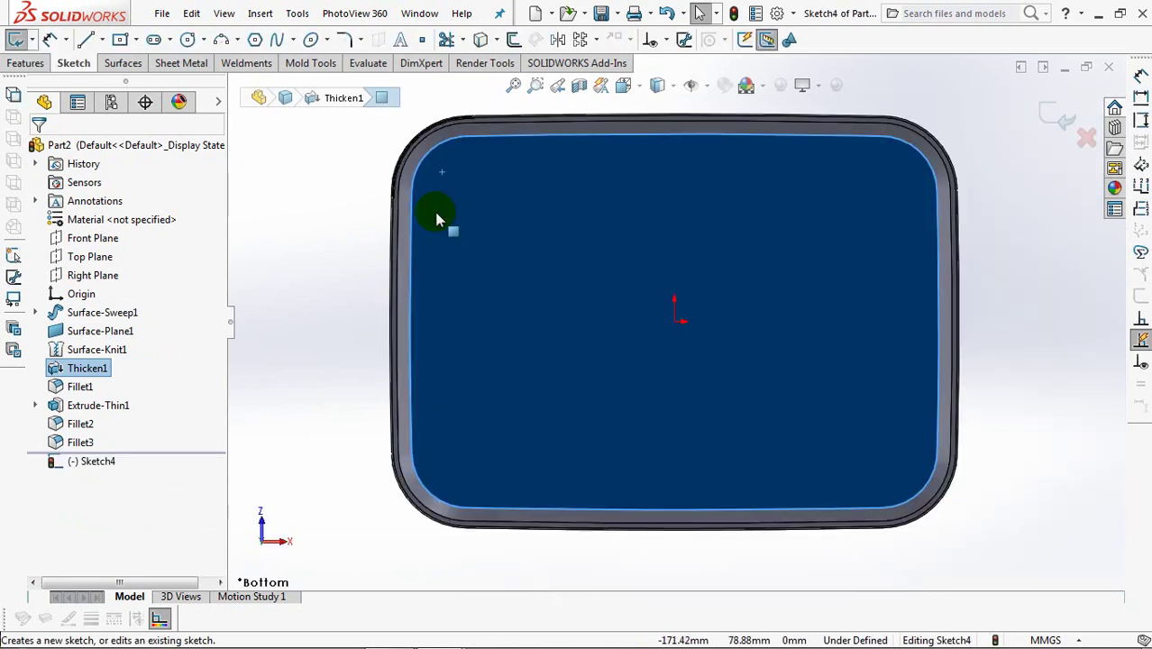
pyautogui.click(536, 90)
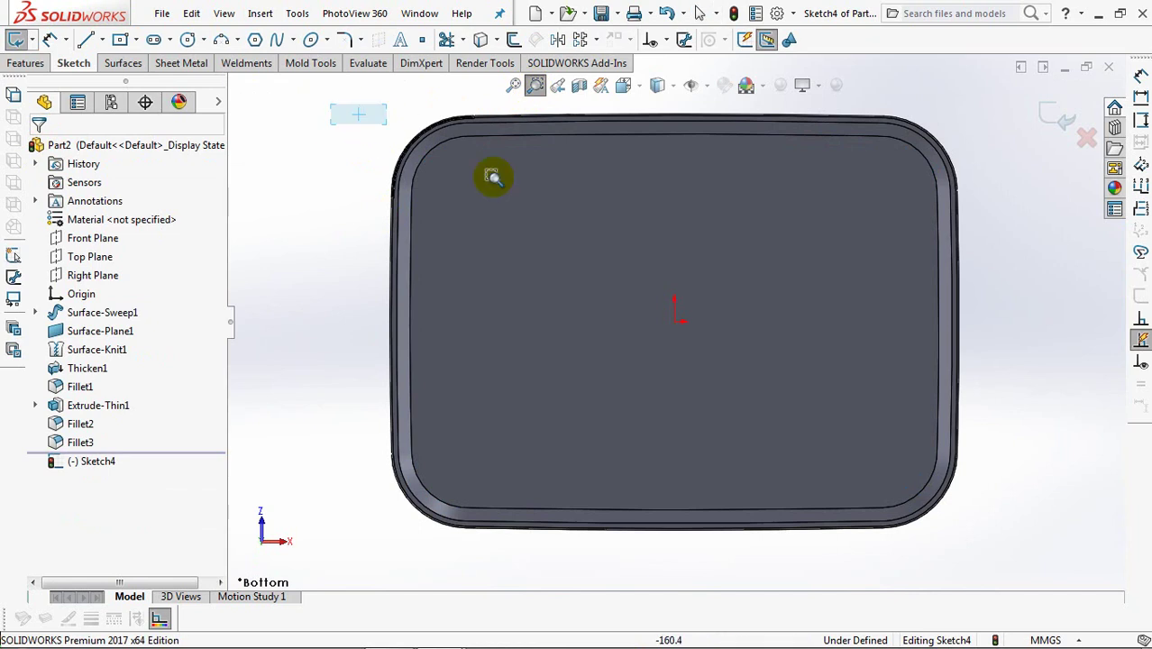
pyautogui.moveTo(376, 118); pyautogui.dragTo(568, 258)
pyautogui.rightClick(421, 168)
pyautogui.click(460, 178)
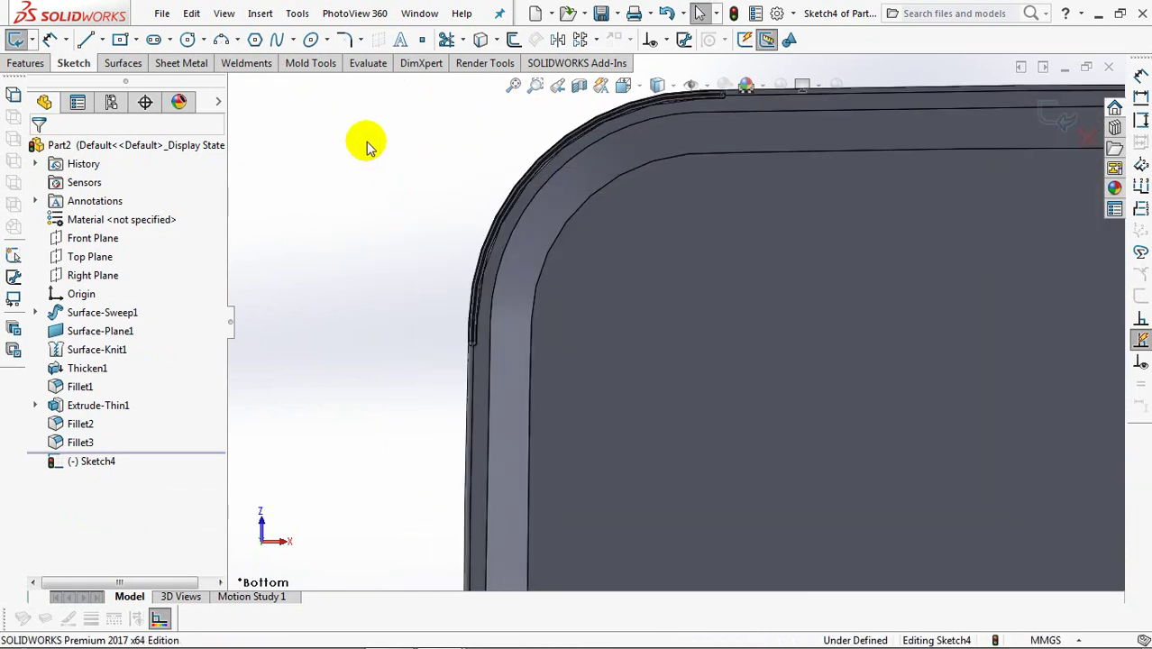
pyautogui.click(514, 40)
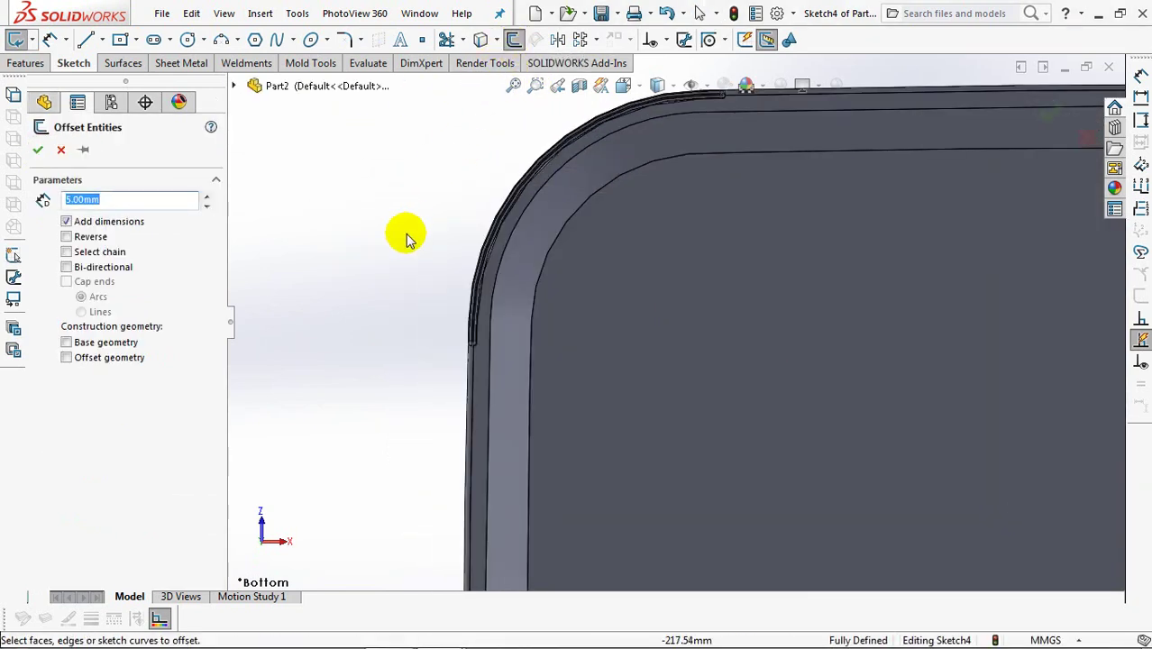
pyautogui.click(529, 330)
pyautogui.click(66, 236)
pyautogui.click(38, 150)
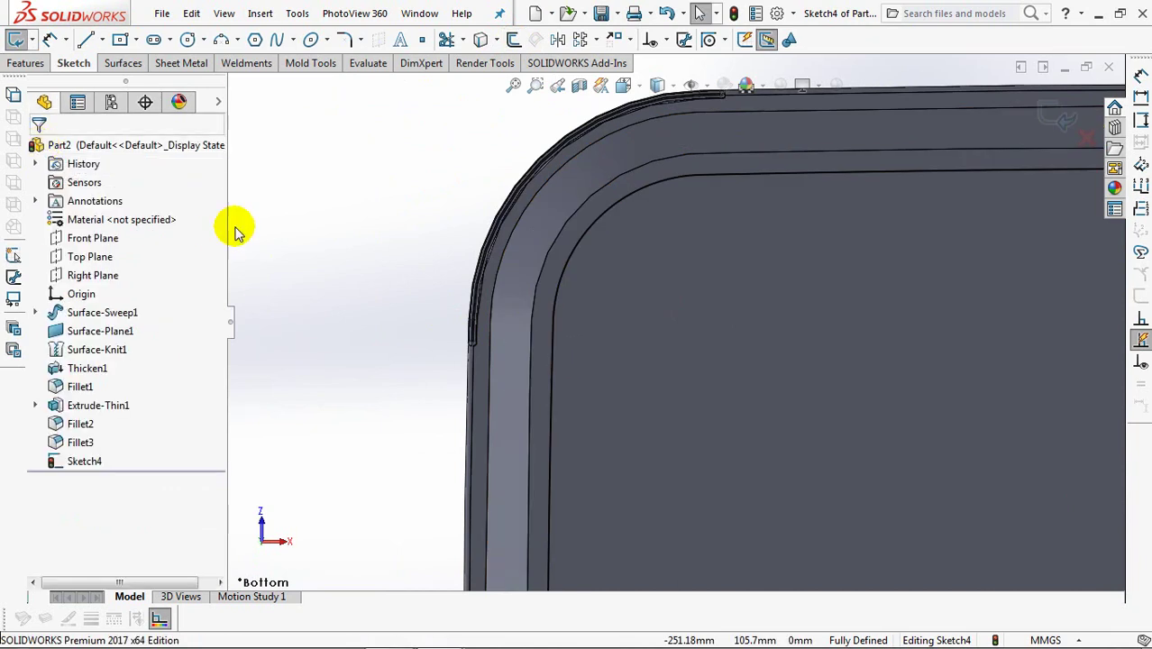
# Draw a construction circle centred inside the rounded corner.
pyautogui.click(190, 39)
pyautogui.click(704, 326)
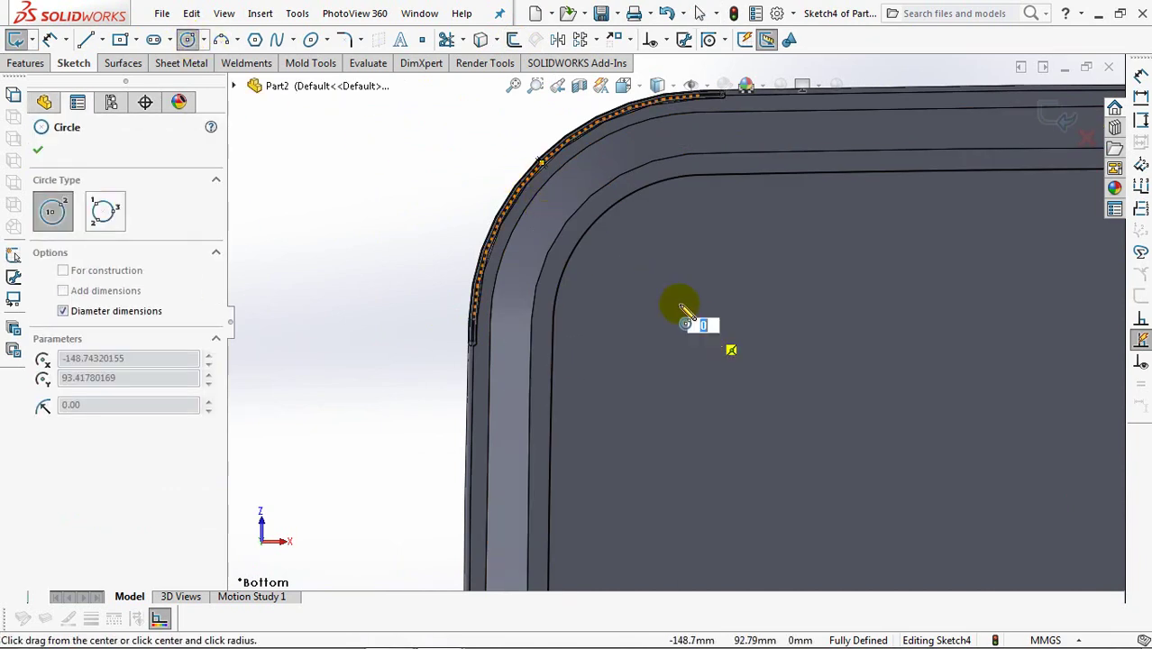
pyautogui.click(563, 236)
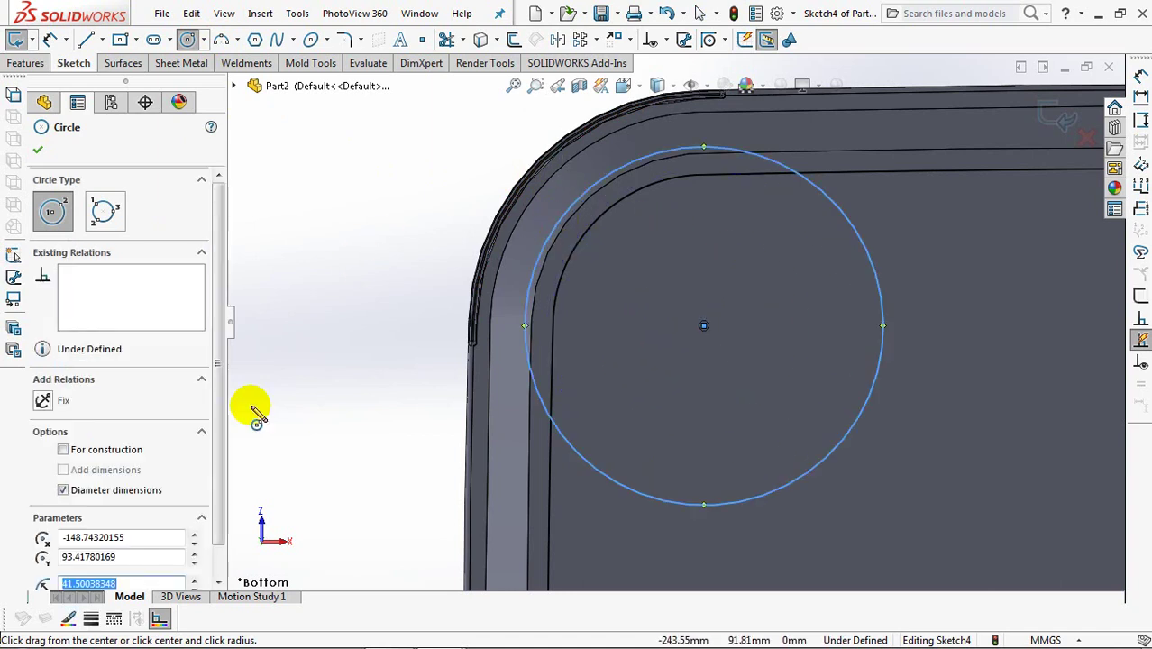
pyautogui.click(62, 448)
pyautogui.click(38, 150)
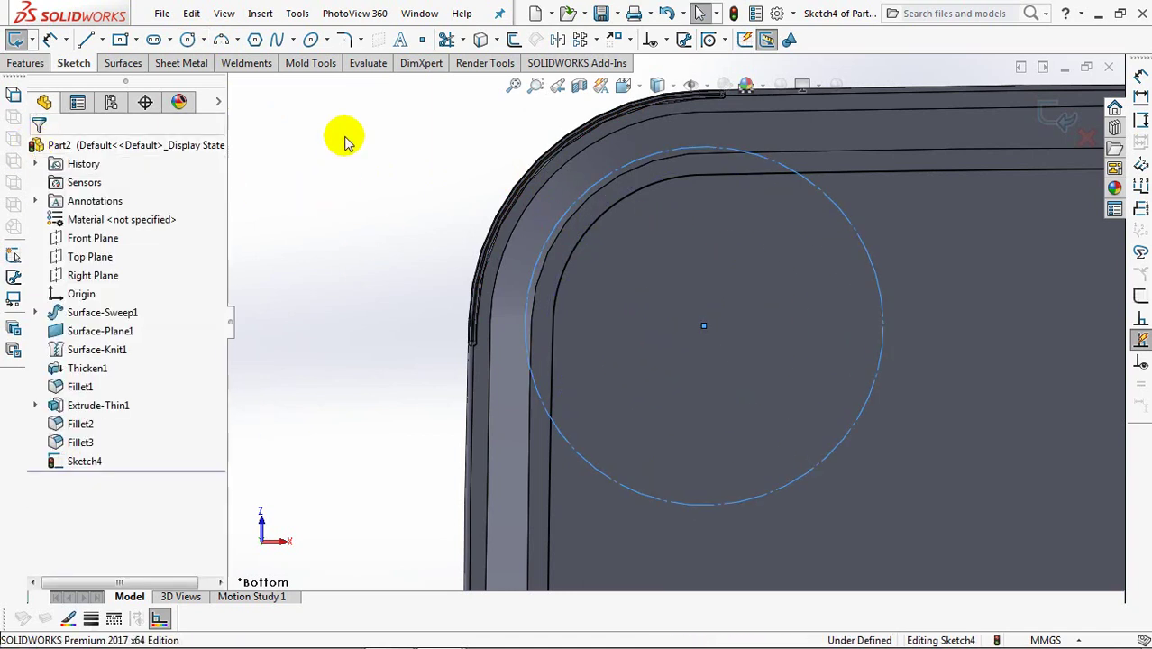
# Trim to the corner arc, dimension its ends 42 mm apart, and exit the sketch.
pyautogui.click(446, 40)
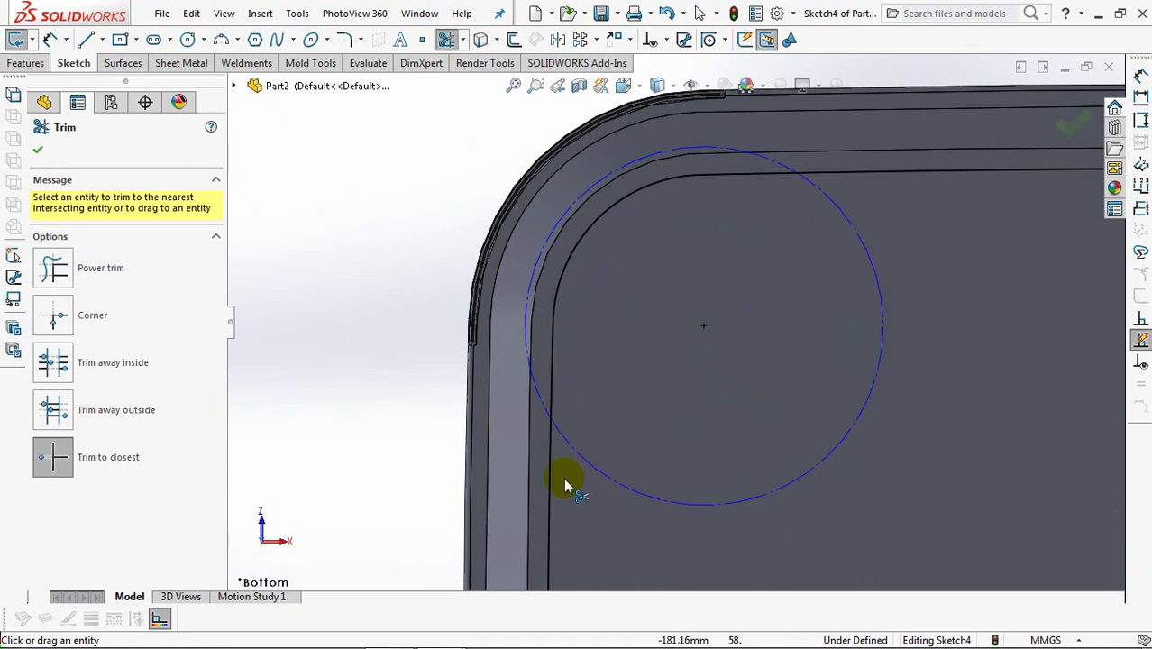
pyautogui.click(38, 151)
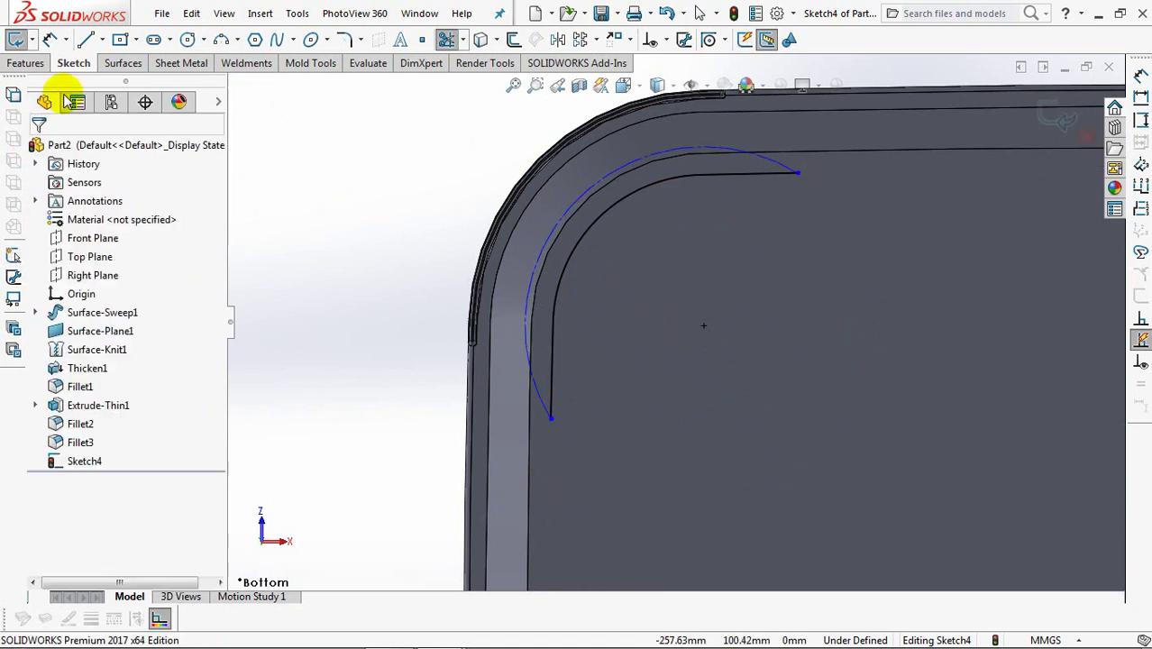
pyautogui.click(551, 417)
pyautogui.click(796, 171)
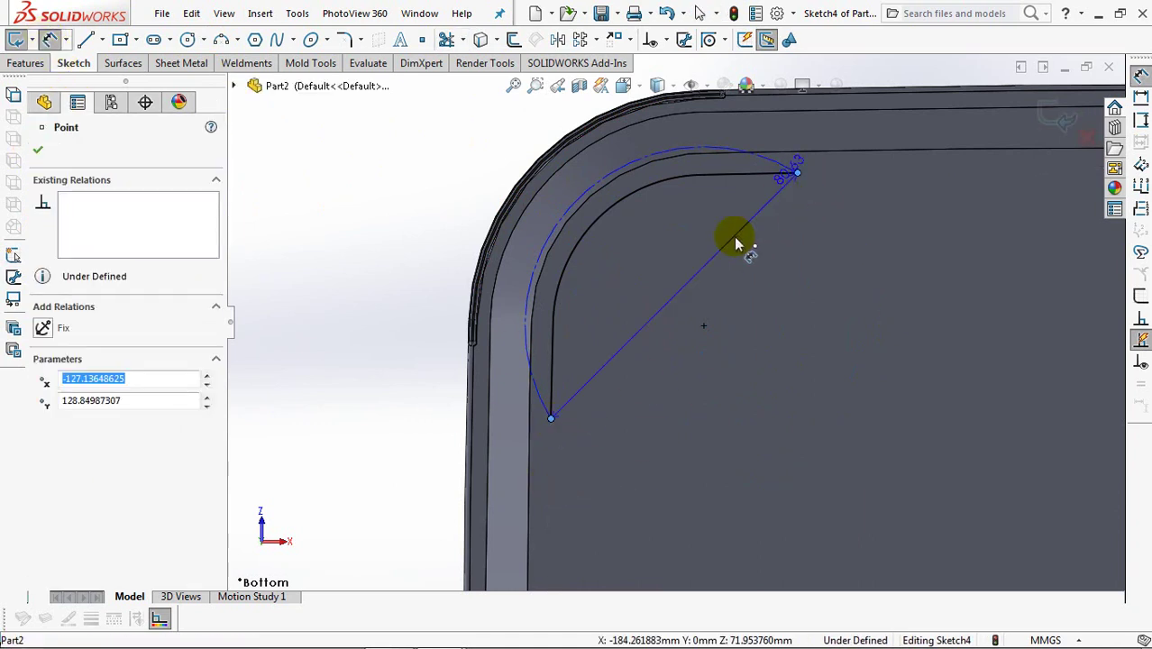
pyautogui.click(732, 286)
pyautogui.write('42')
pyautogui.click(660, 277)
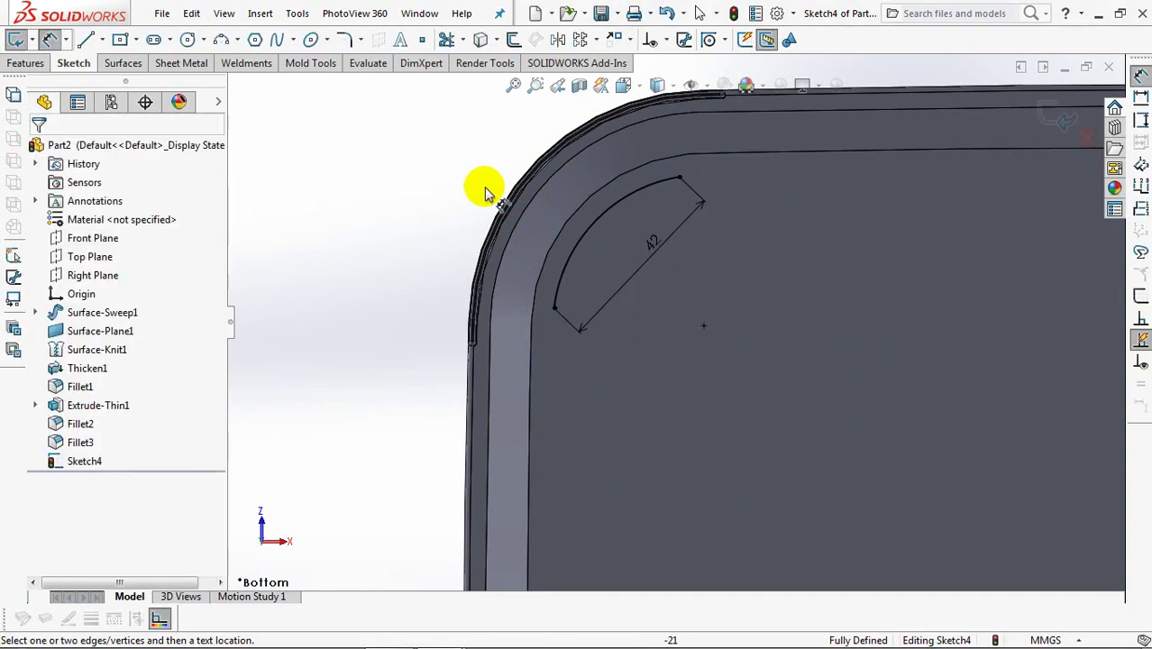
pyautogui.click(1056, 118)
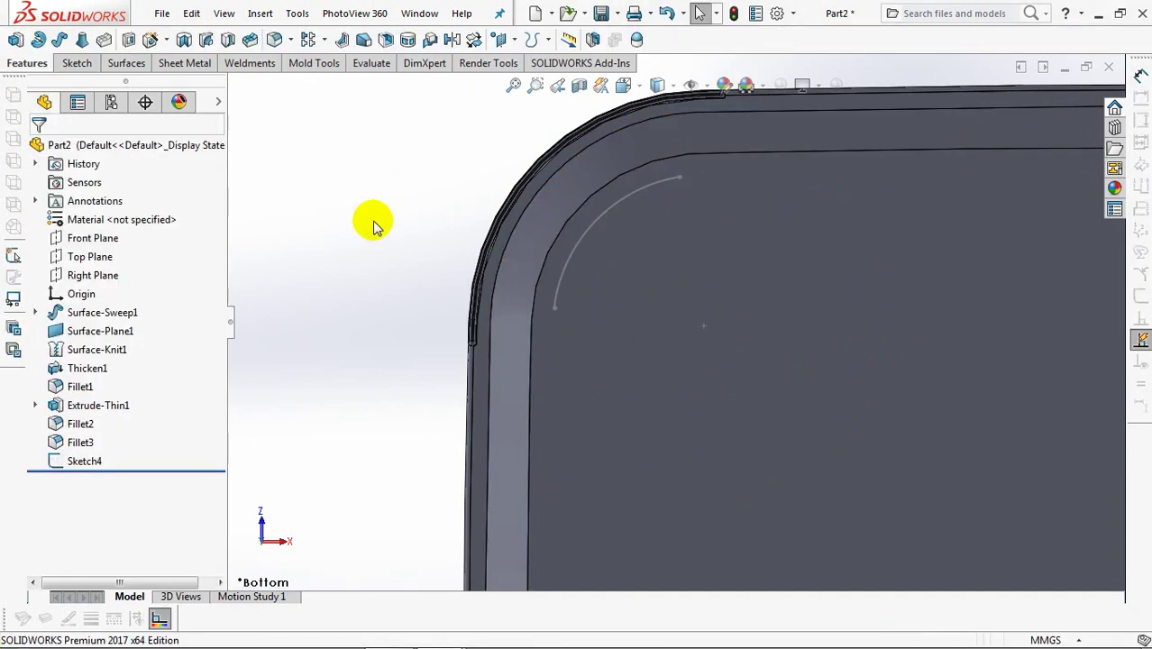
# Start a circular-profile sweep using the Sketch4 arc as its path.
pyautogui.click(82, 460)
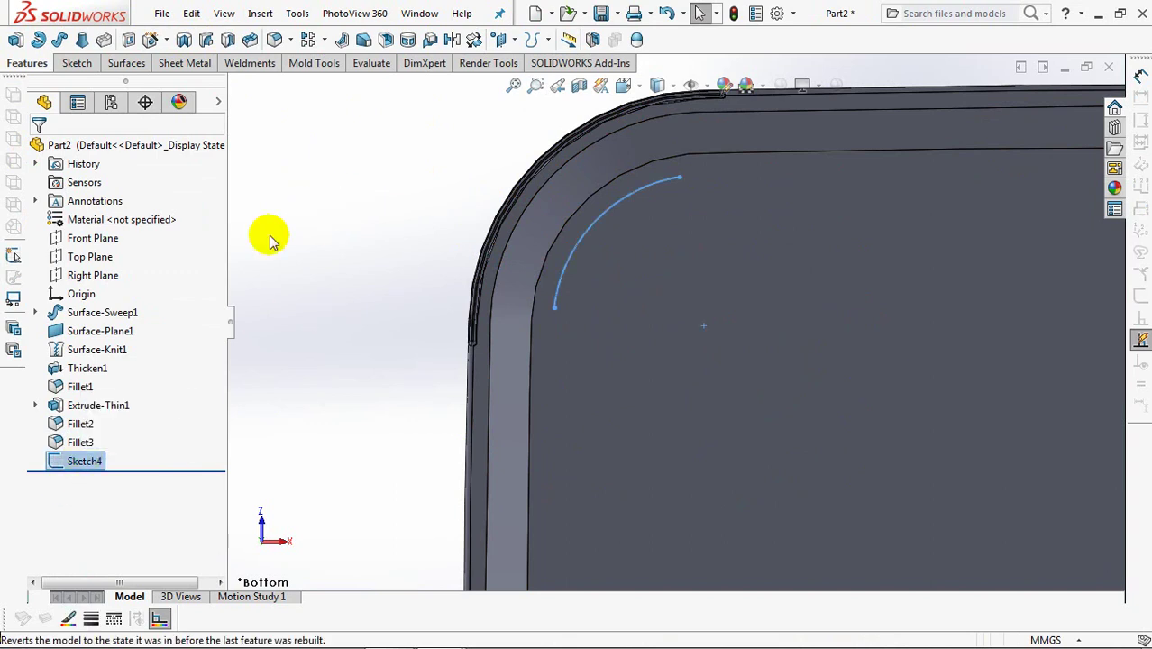
pyautogui.click(58, 40)
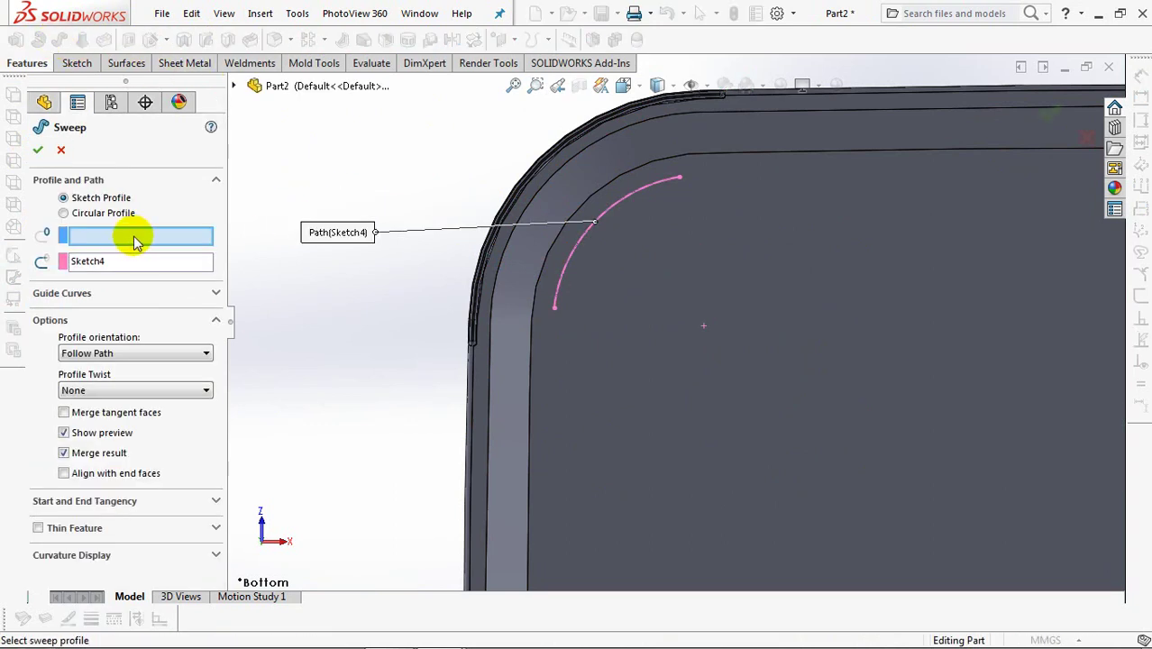
pyautogui.click(90, 214)
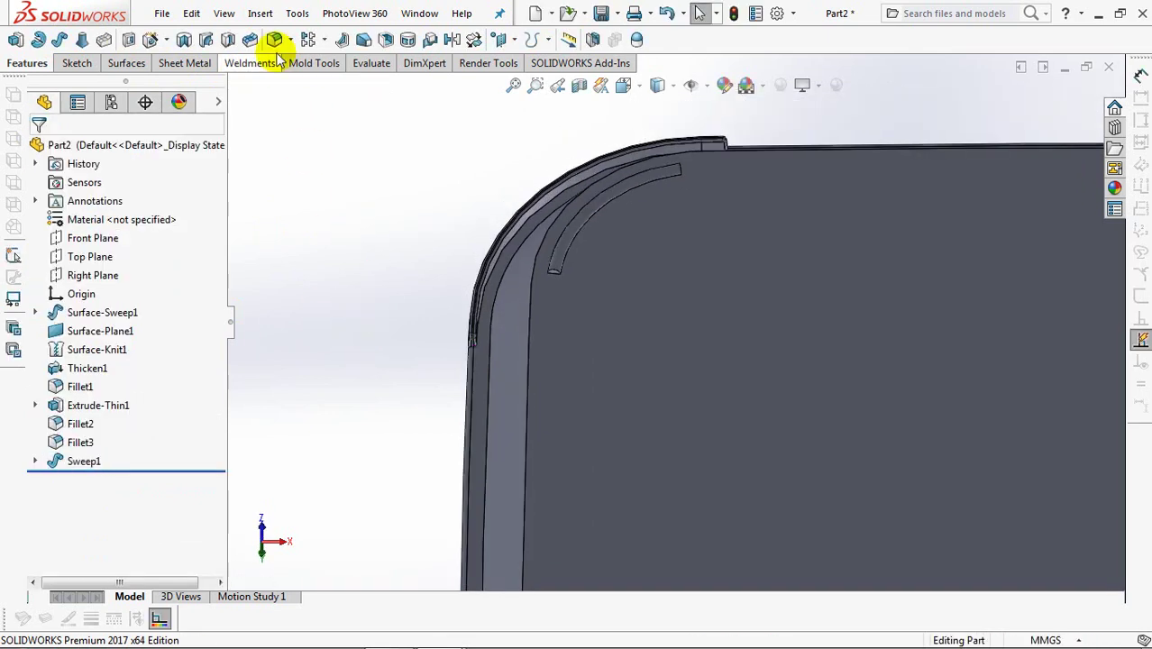
# Fillet both end edges of the swept rib at 1.4 mm.
pyautogui.click(275, 40)
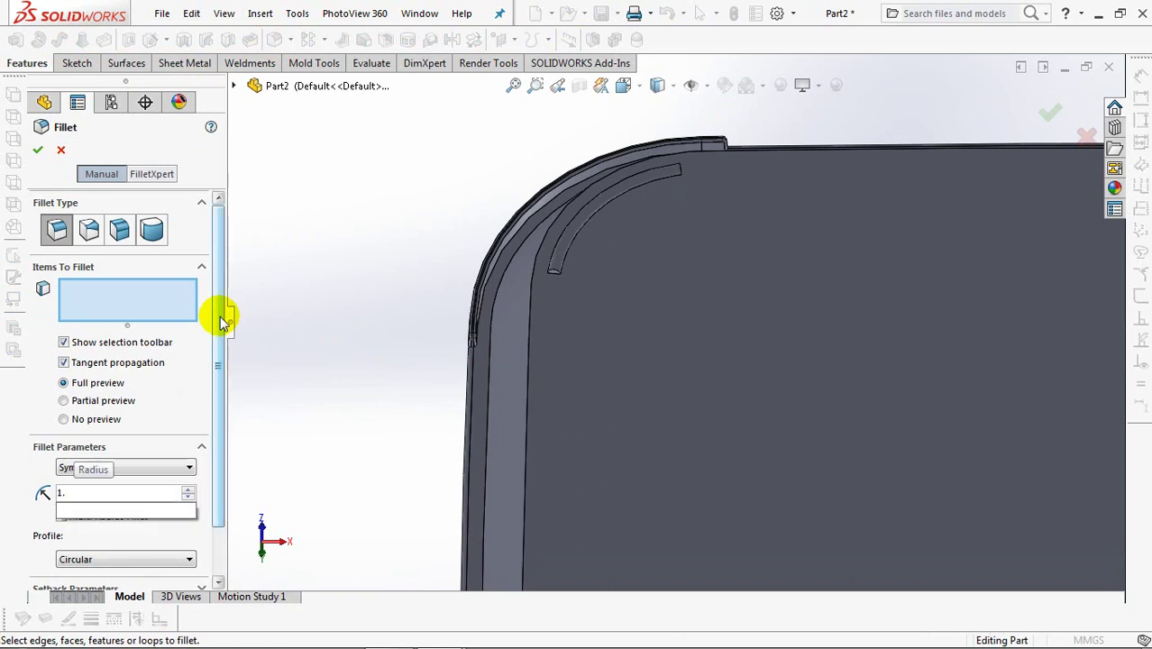
pyautogui.scroll(-2, 606, 275)
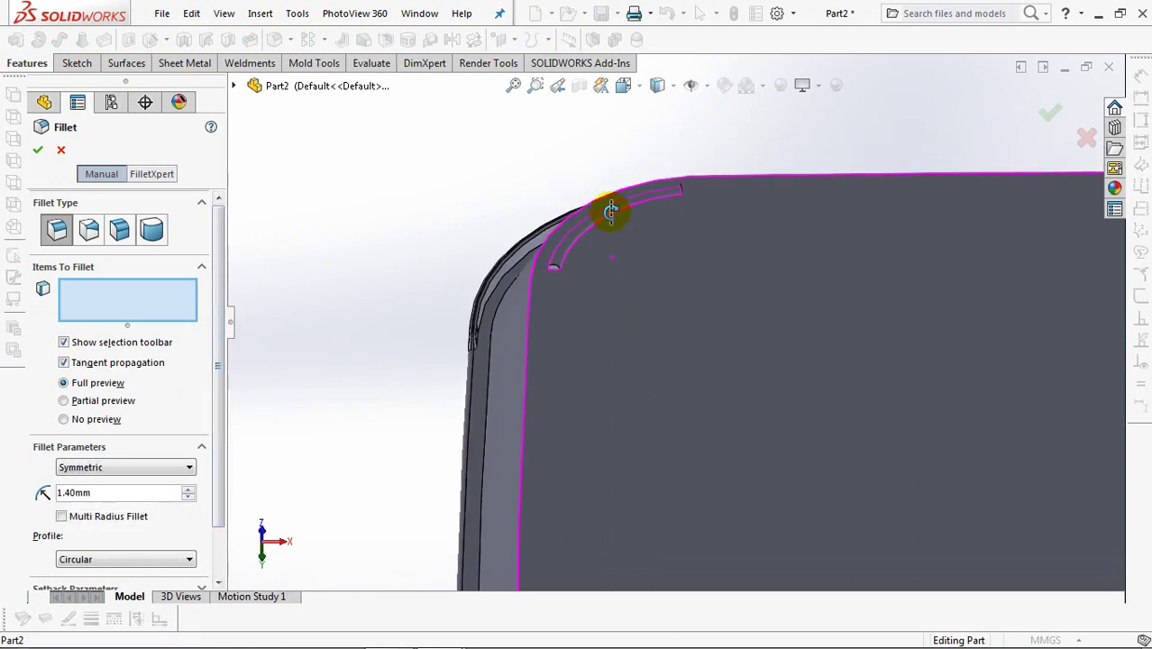
pyautogui.scroll(-3, 598, 261)
pyautogui.click(501, 254)
pyautogui.moveTo(597, 250); pyautogui.dragTo(654, 239, button='middle')
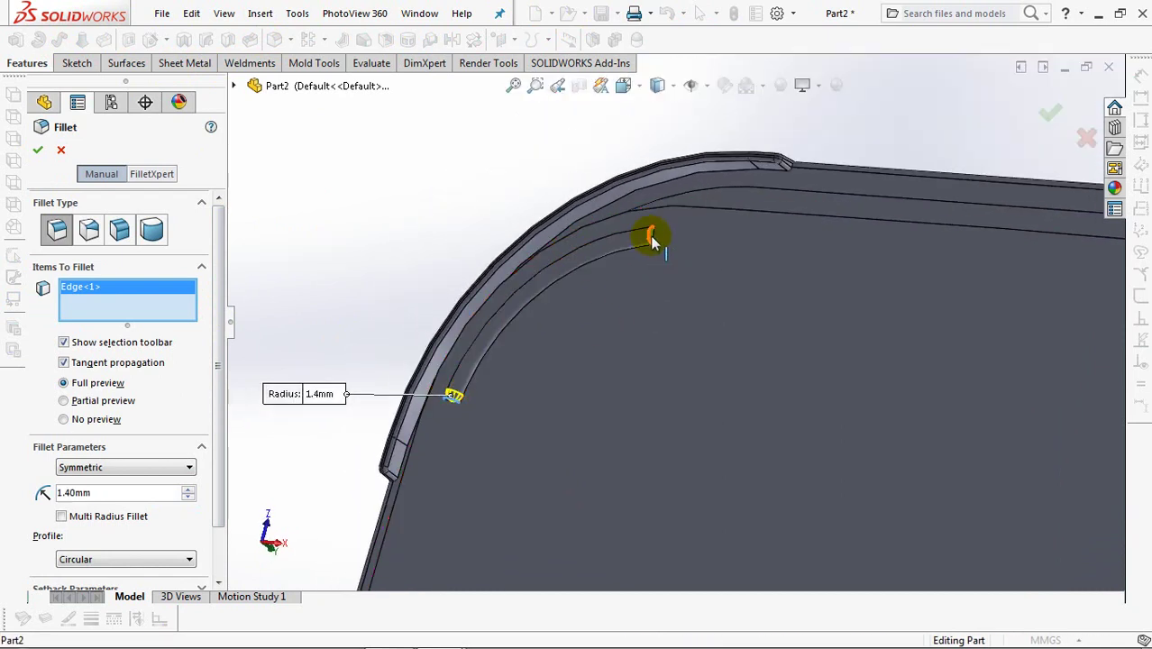
pyautogui.click(650, 238)
pyautogui.click(38, 149)
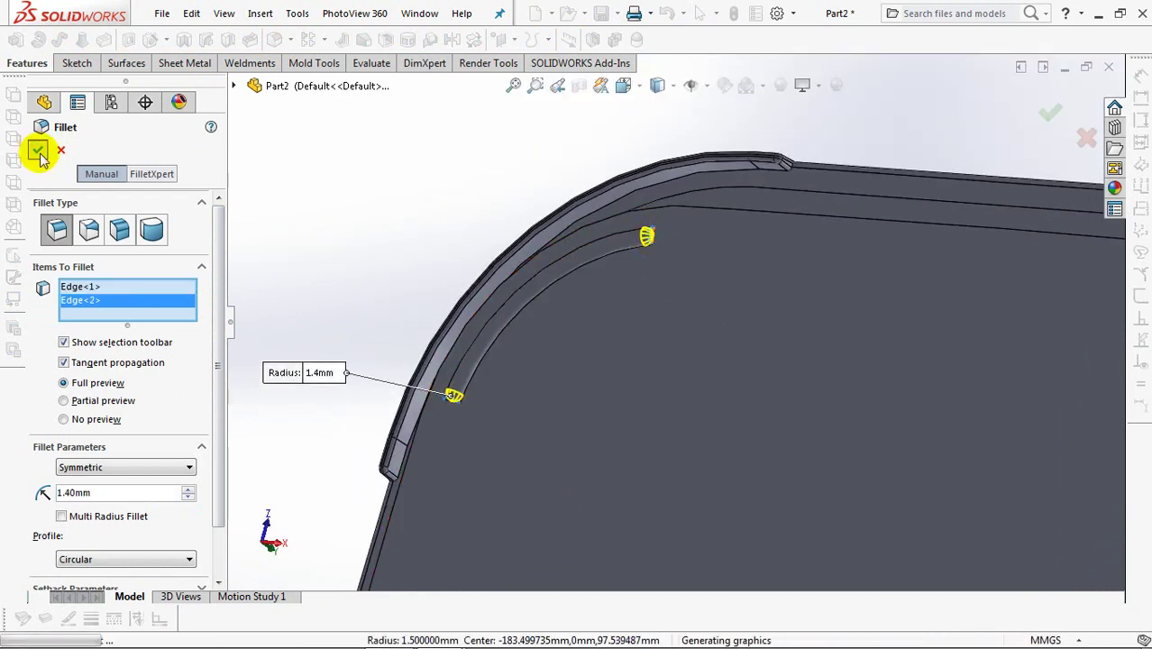
pyautogui.moveTo(341, 194)
pyautogui.mouseDown(button='middle')
pyautogui.moveTo(437, 398)
pyautogui.moveTo(394, 334)
pyautogui.moveTo(506, 94)
pyautogui.moveTo(373, 257)
pyautogui.moveTo(278, 275)
pyautogui.moveTo(420, 223)
pyautogui.moveTo(430, 267)
pyautogui.mouseUp(button='middle')
# Create Plane1 referencing the lip face and passing through the rim's corner vertex.
pyautogui.click(514, 39)
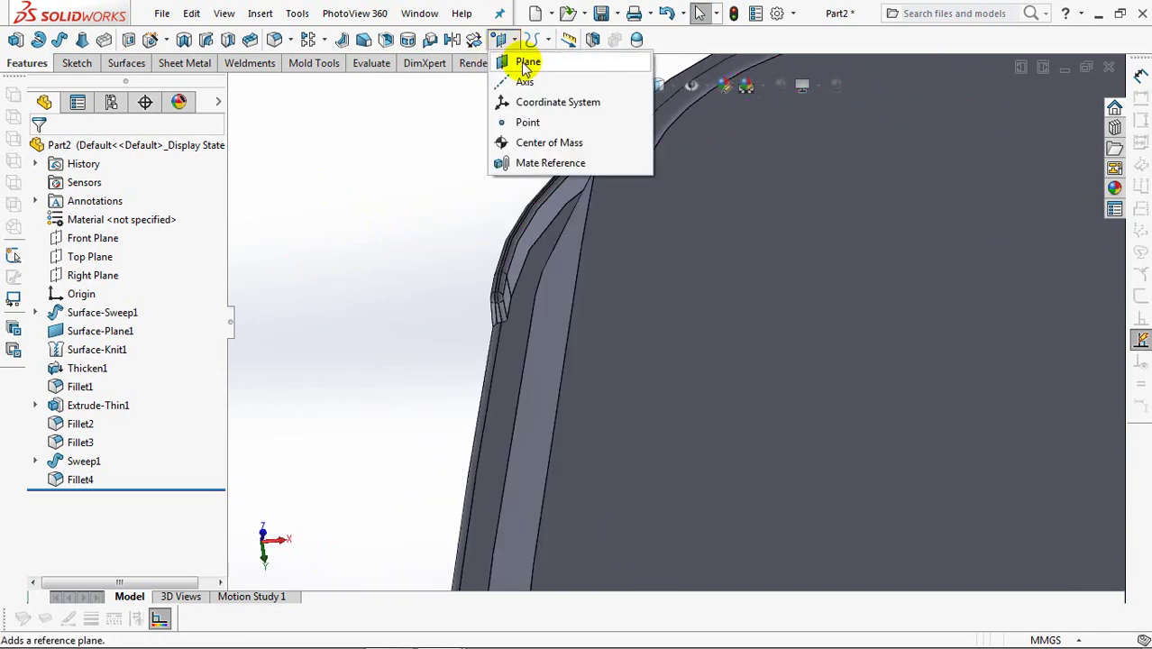
pyautogui.click(525, 63)
pyautogui.click(521, 318)
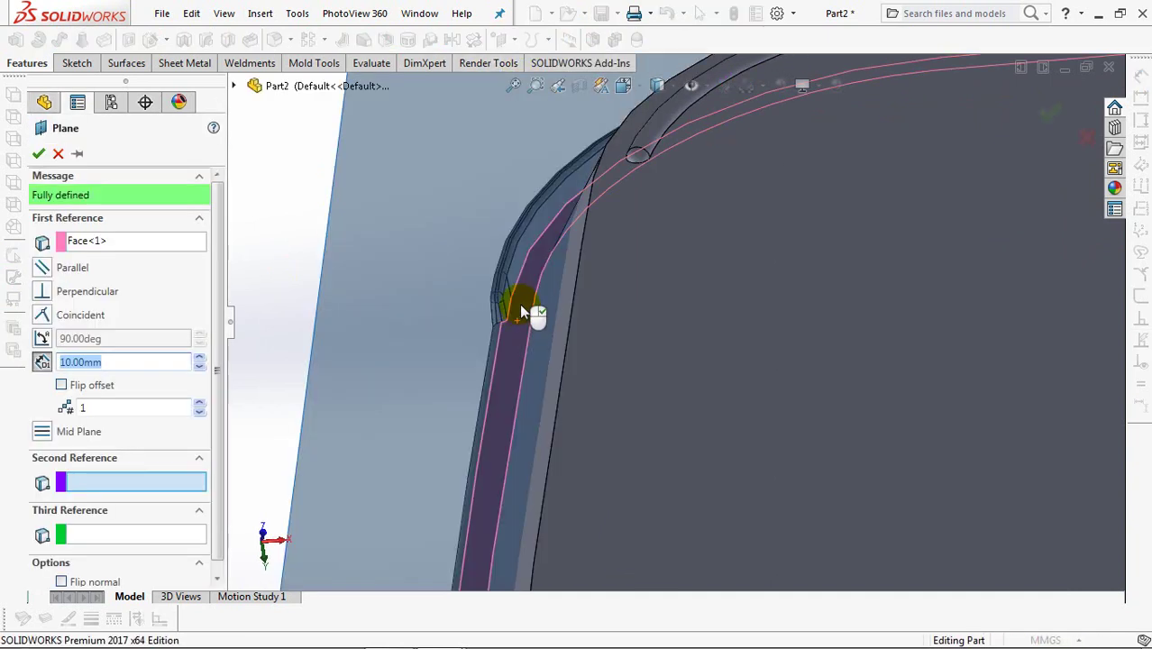
pyautogui.click(508, 277)
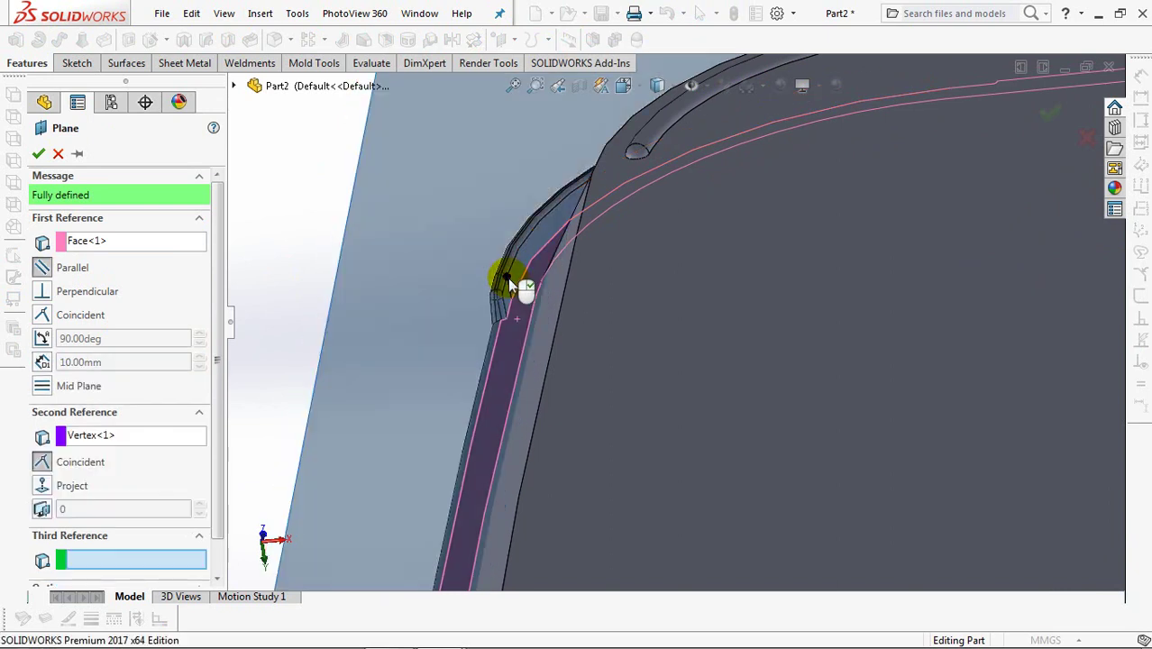
pyautogui.click(38, 153)
pyautogui.moveTo(390, 257)
pyautogui.mouseDown(button='middle')
pyautogui.moveTo(390, 338)
pyautogui.moveTo(409, 334)
pyautogui.moveTo(392, 307)
pyautogui.mouseUp(button='middle')
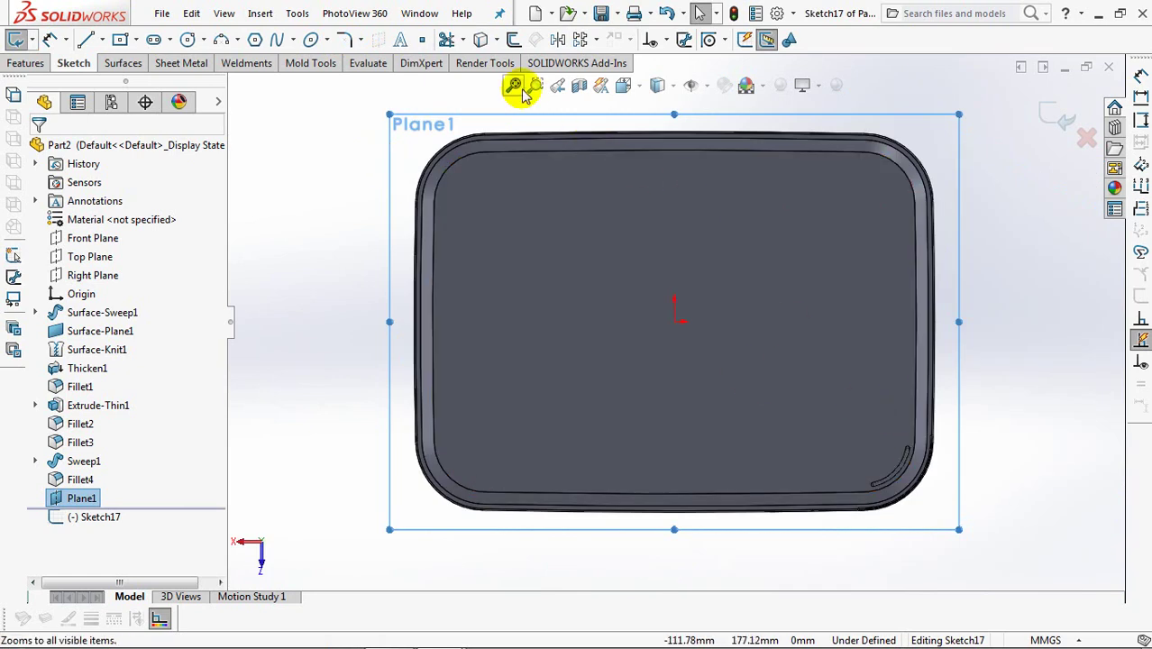
# Sketch a short line across the sloped lip at the bottom-right corner.
pyautogui.moveTo(839, 429); pyautogui.dragTo(971, 546)
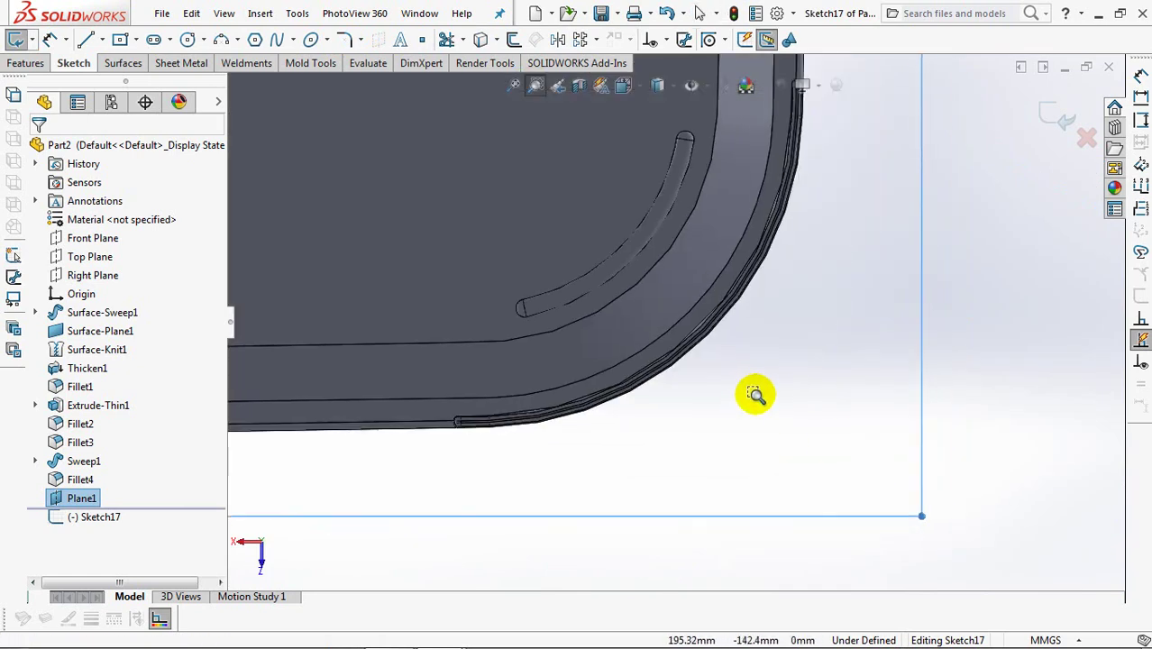
pyautogui.press('Escape')
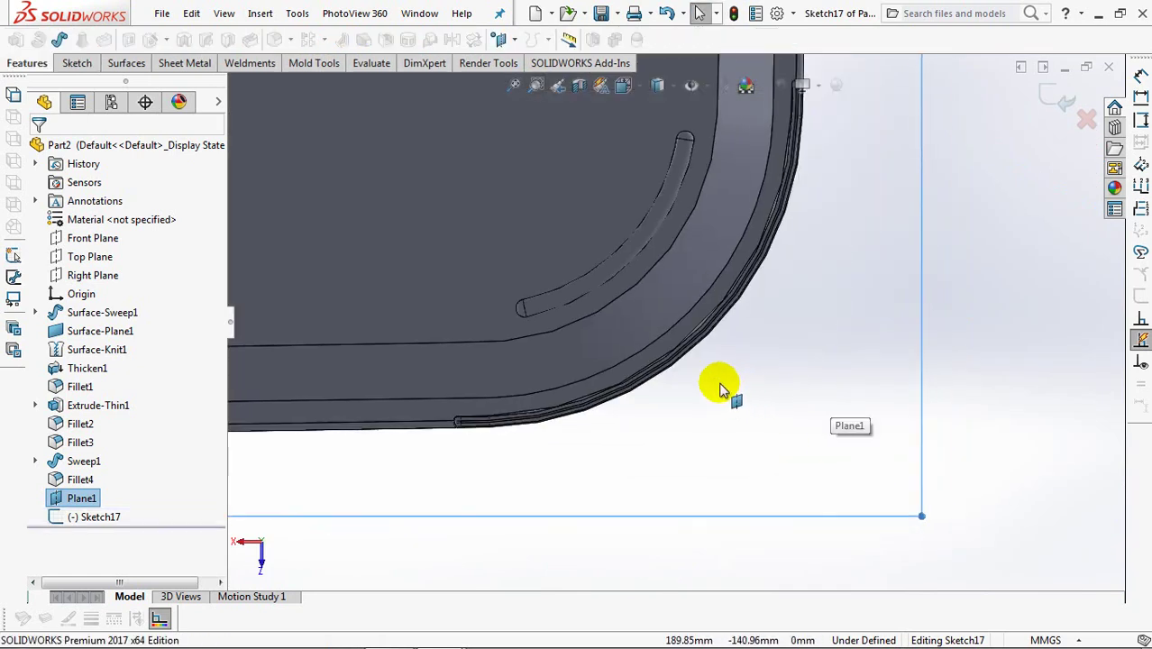
pyautogui.click(85, 39)
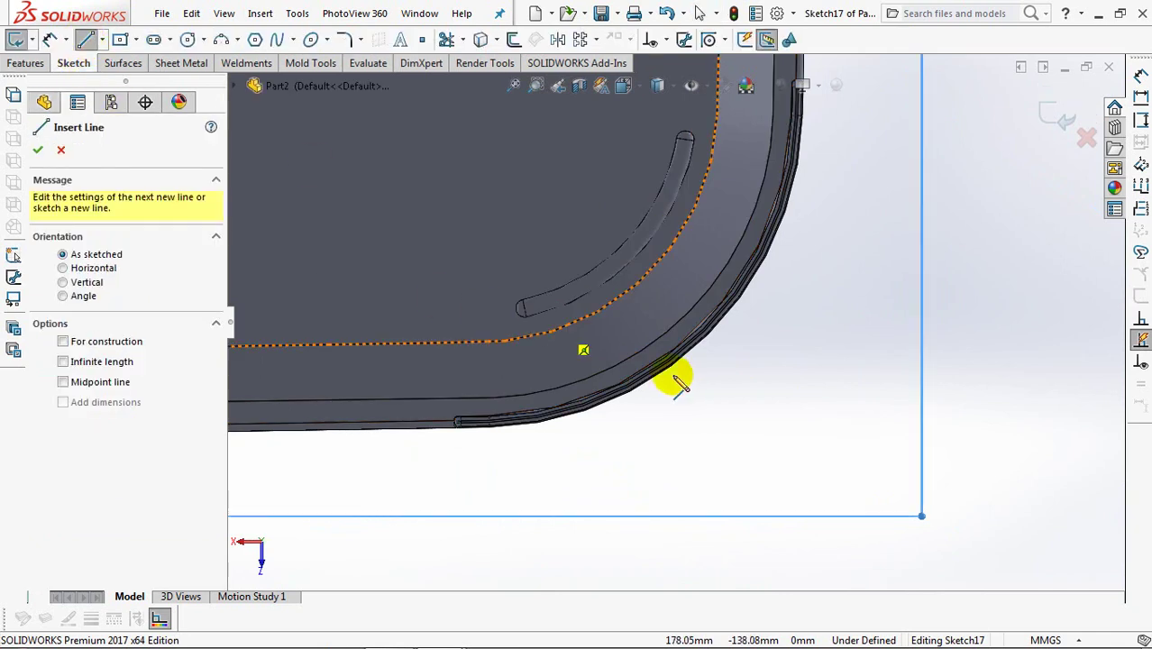
pyautogui.click(687, 315)
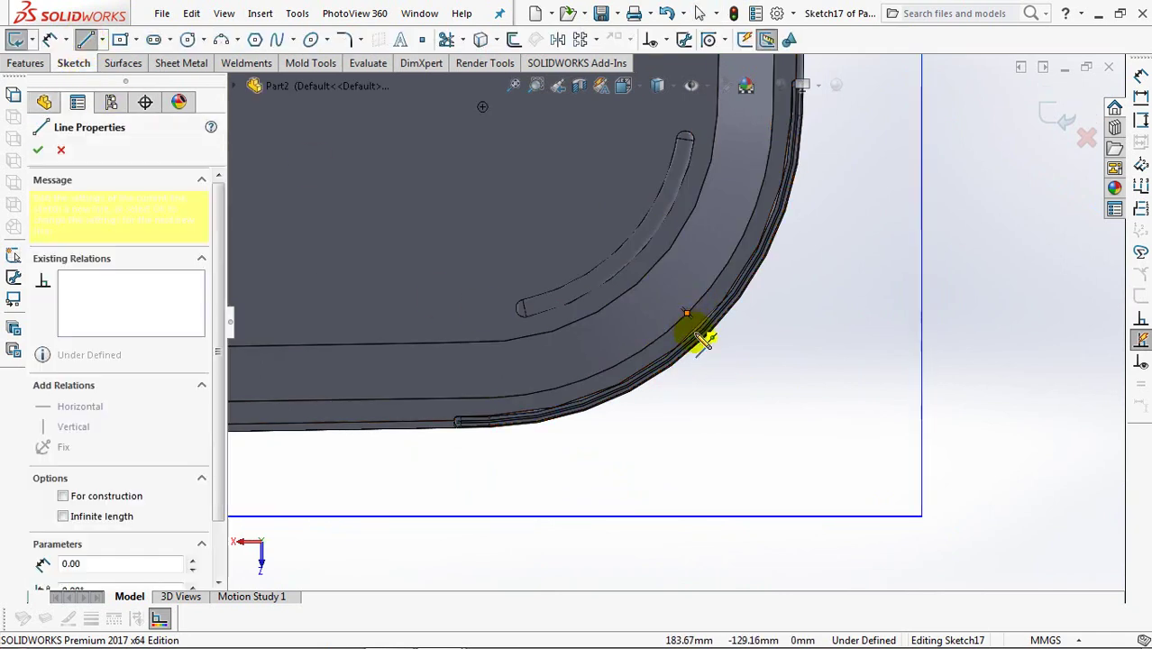
pyautogui.click(708, 333)
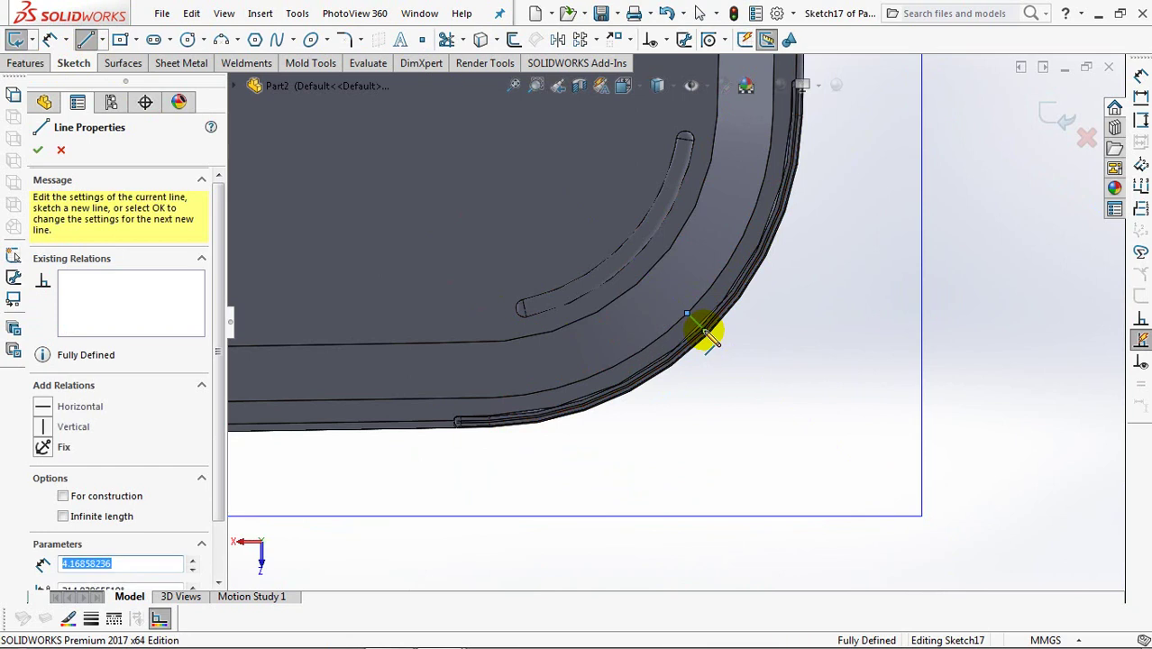
pyautogui.rightClick(708, 334)
pyautogui.click(741, 343)
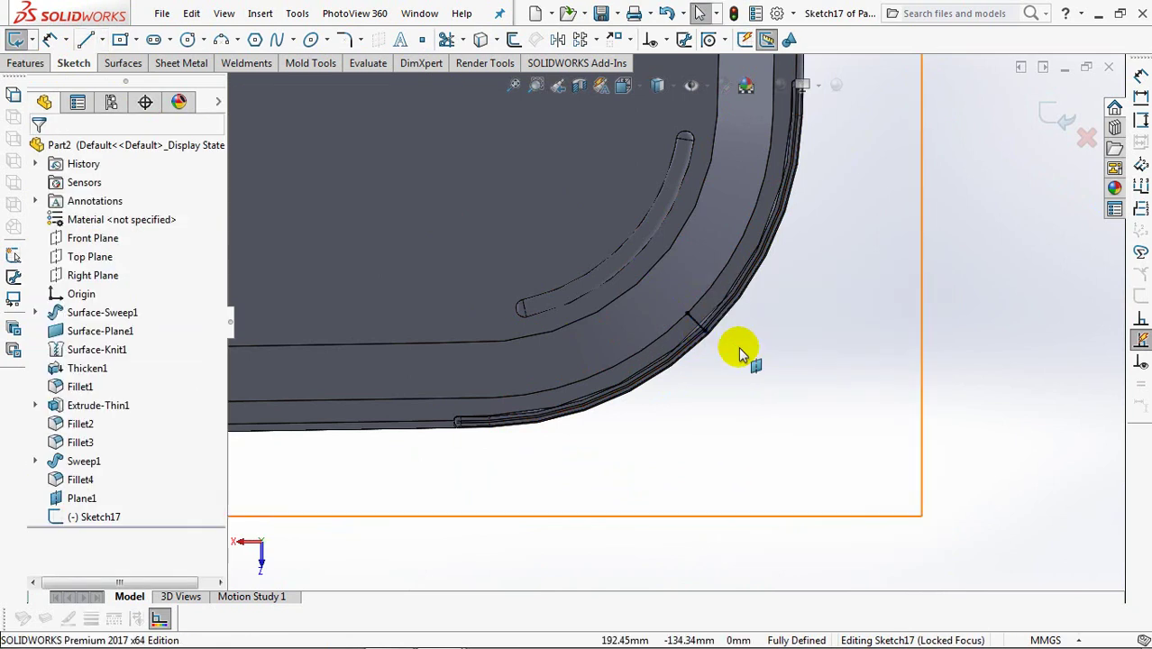
pyautogui.click(1051, 115)
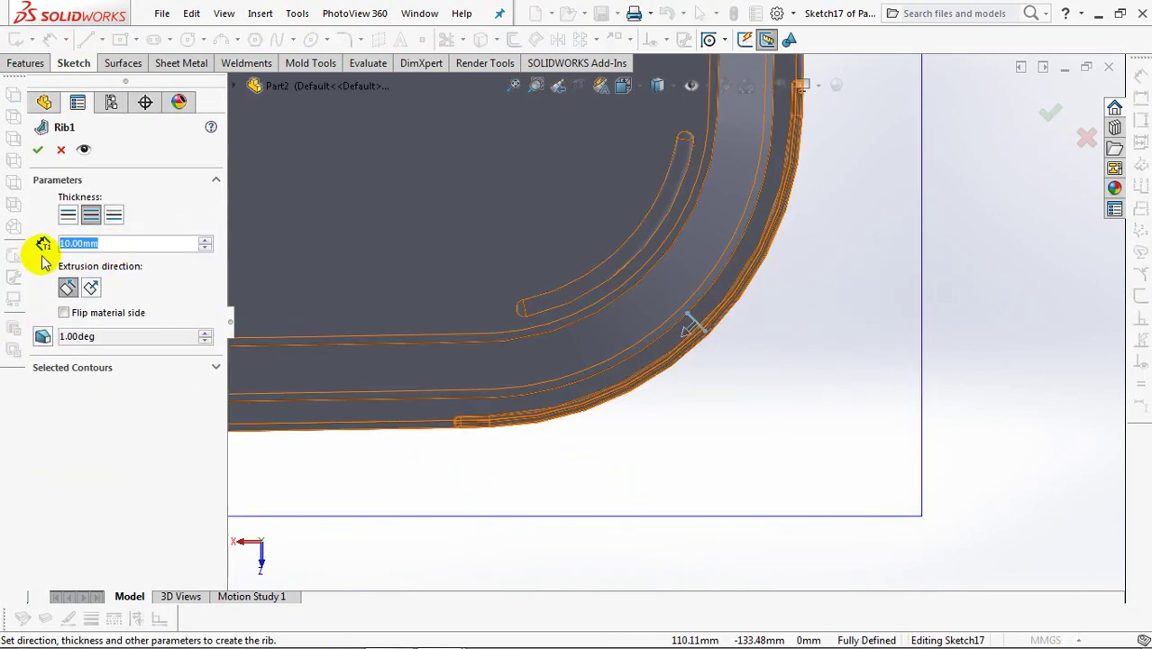
# Build the rib 1.5 mm thick, normal to the sketch, with a 3° outward draft.
pyautogui.write('1.5')
pyautogui.press('Return')
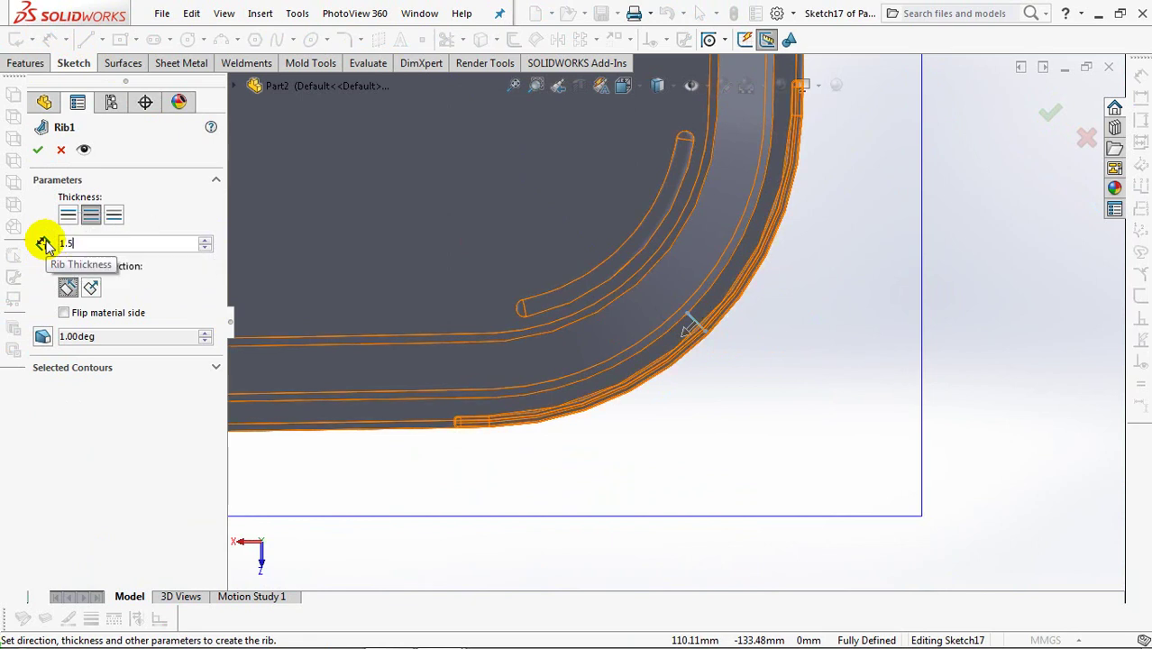
pyautogui.click(91, 286)
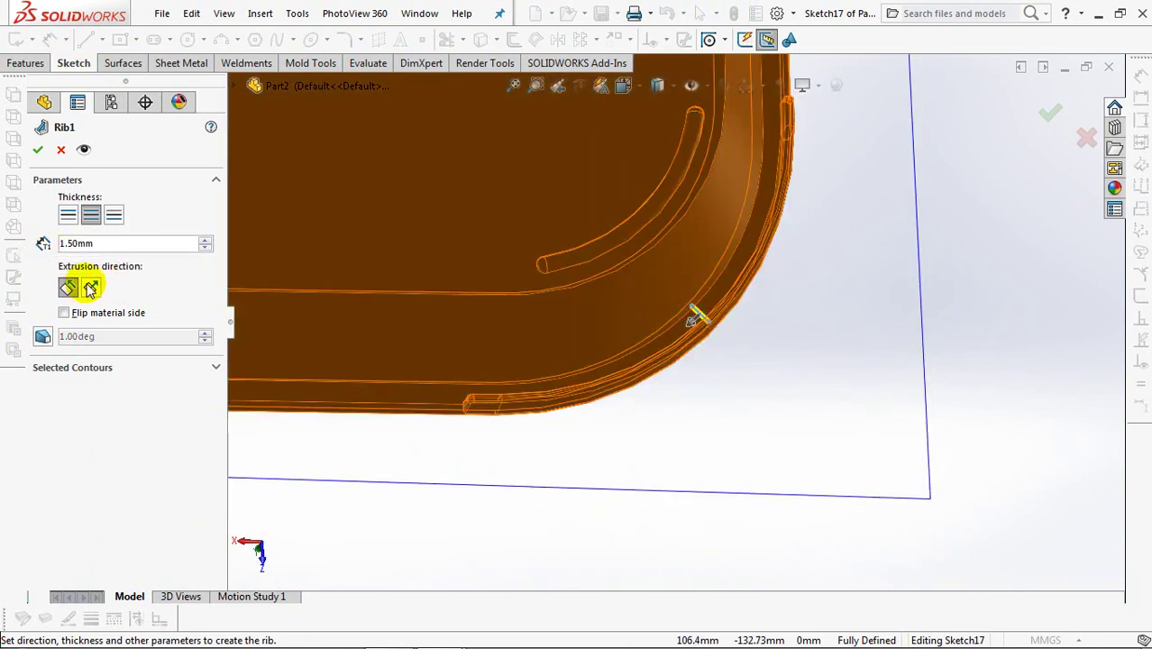
pyautogui.click(42, 337)
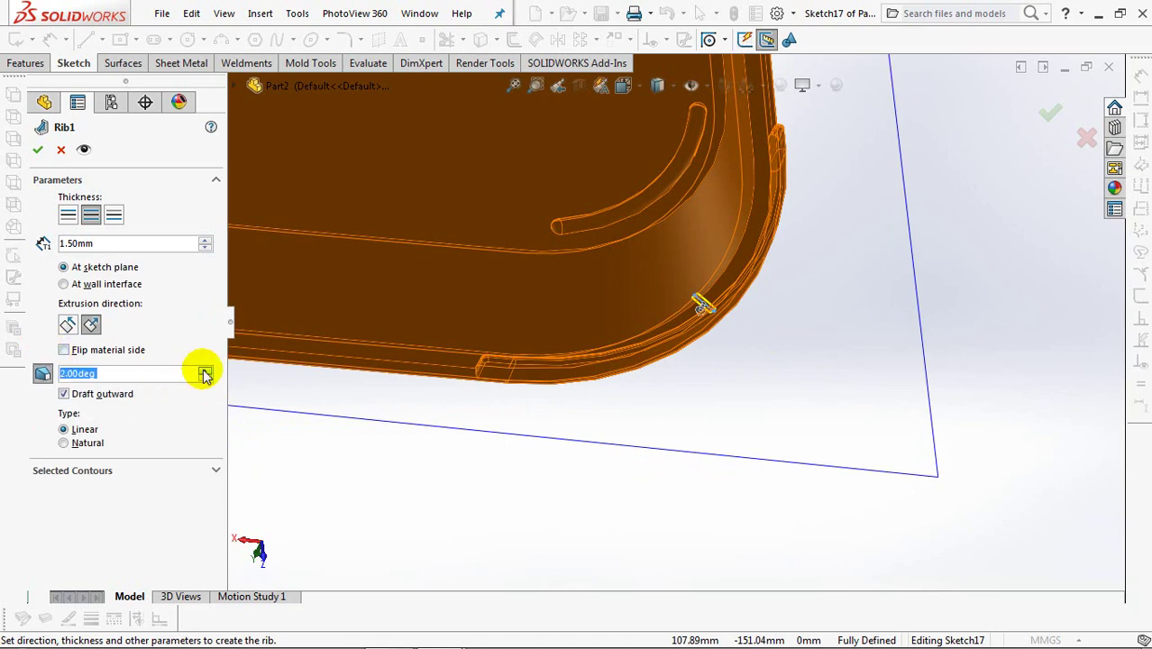
pyautogui.scroll(-3, 726, 313)
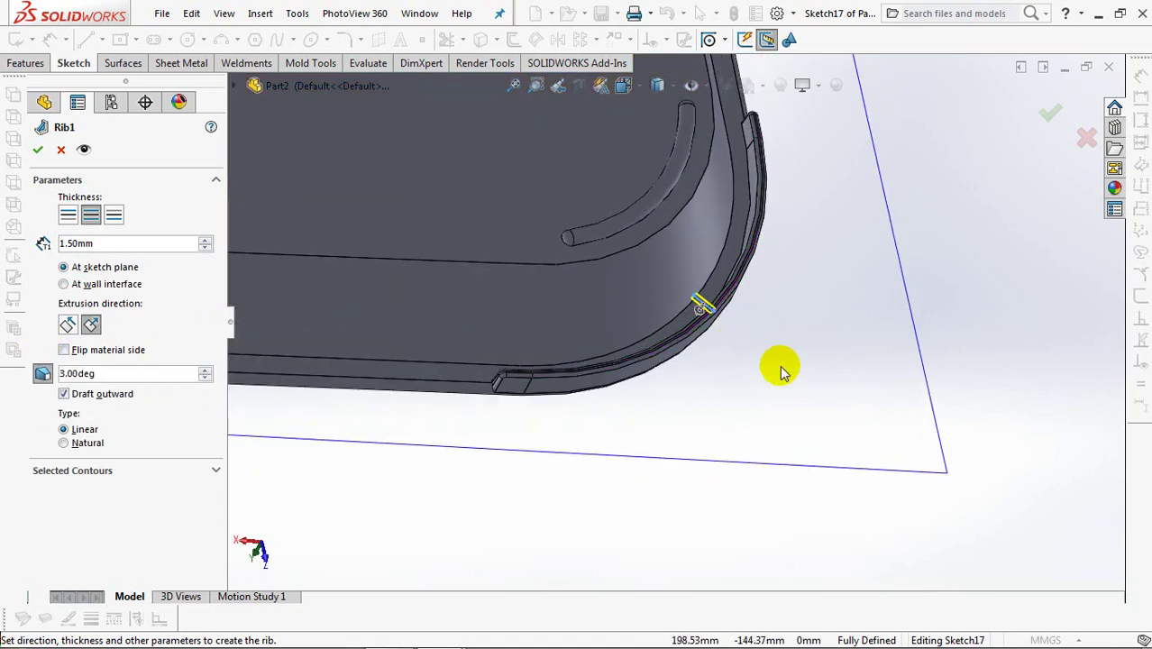
pyautogui.scroll(-2, 721, 289)
pyautogui.click(38, 150)
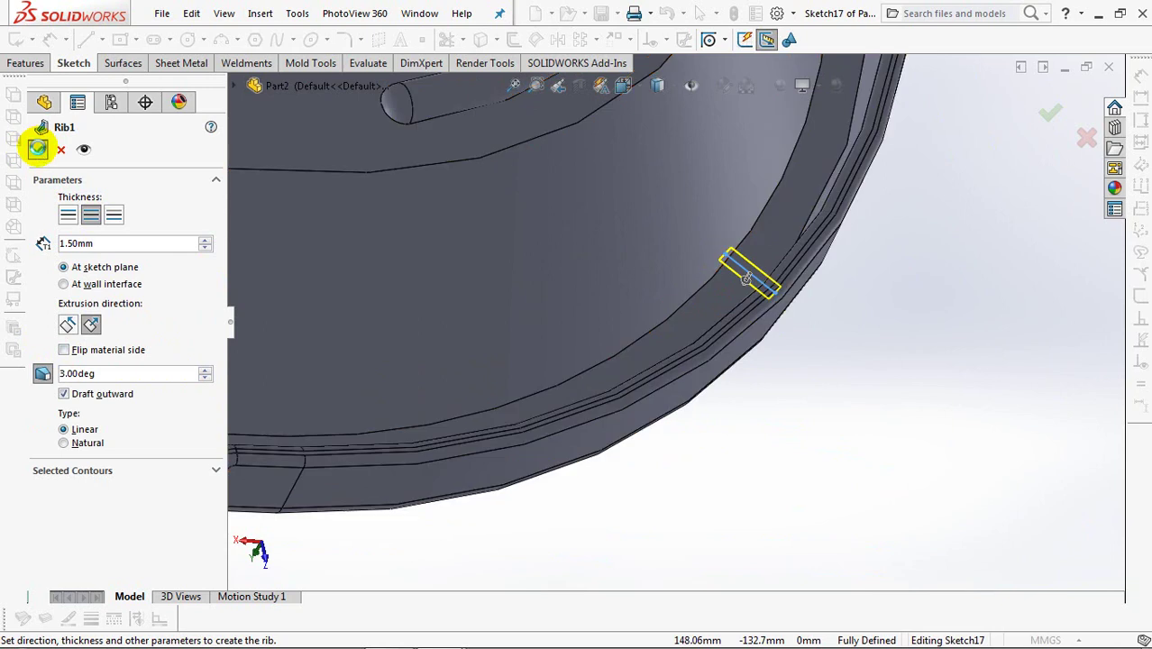
pyautogui.moveTo(604, 334)
pyautogui.mouseDown(button='middle')
pyautogui.moveTo(665, 466)
pyautogui.moveTo(784, 424)
pyautogui.mouseUp(button='middle')
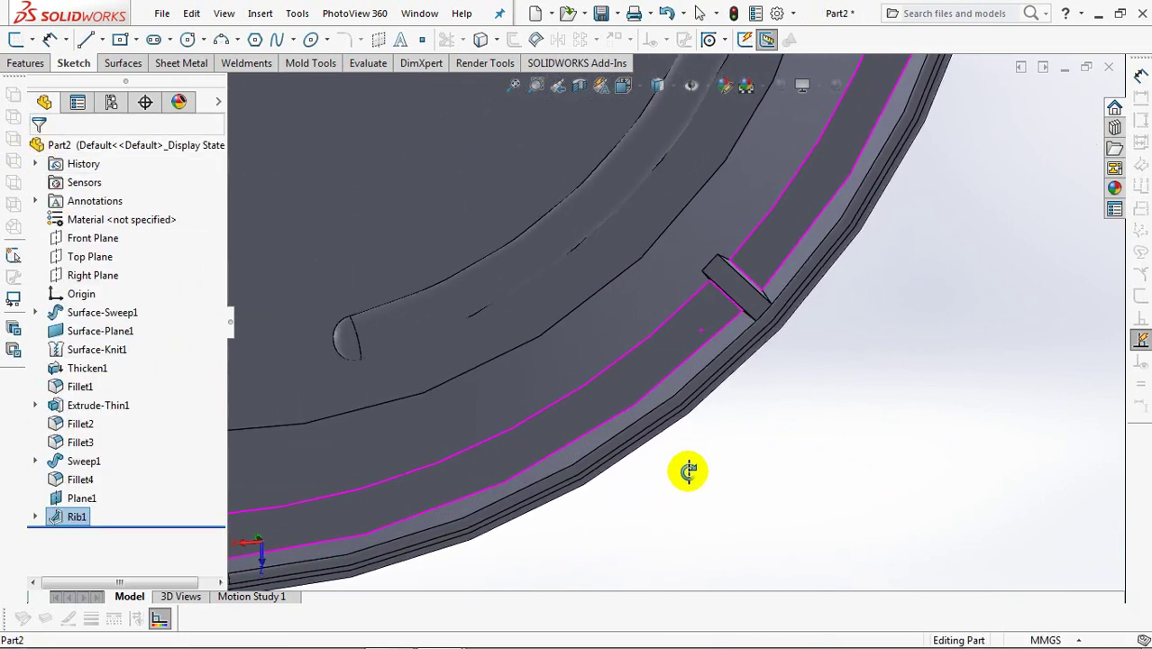
# Fillet the rib's top edge at 0.75 mm and hide Plane1.
pyautogui.click(26, 63)
pyautogui.click(278, 40)
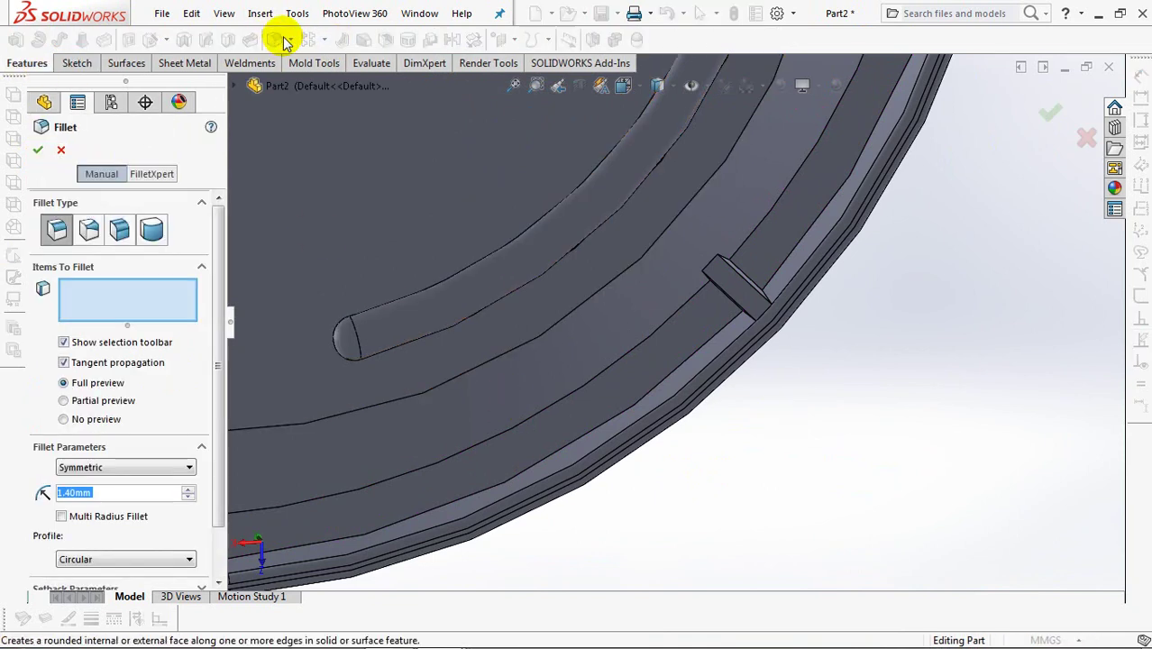
pyautogui.write('75')
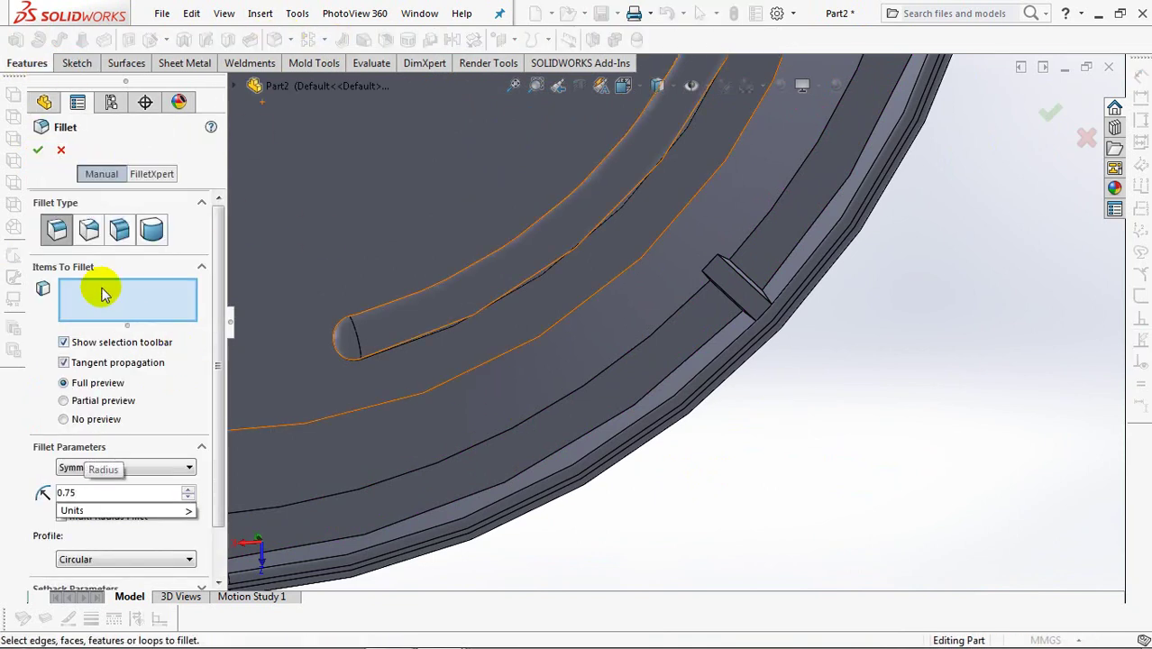
pyautogui.click(721, 284)
pyautogui.moveTo(711, 334); pyautogui.dragTo(762, 293, button='middle')
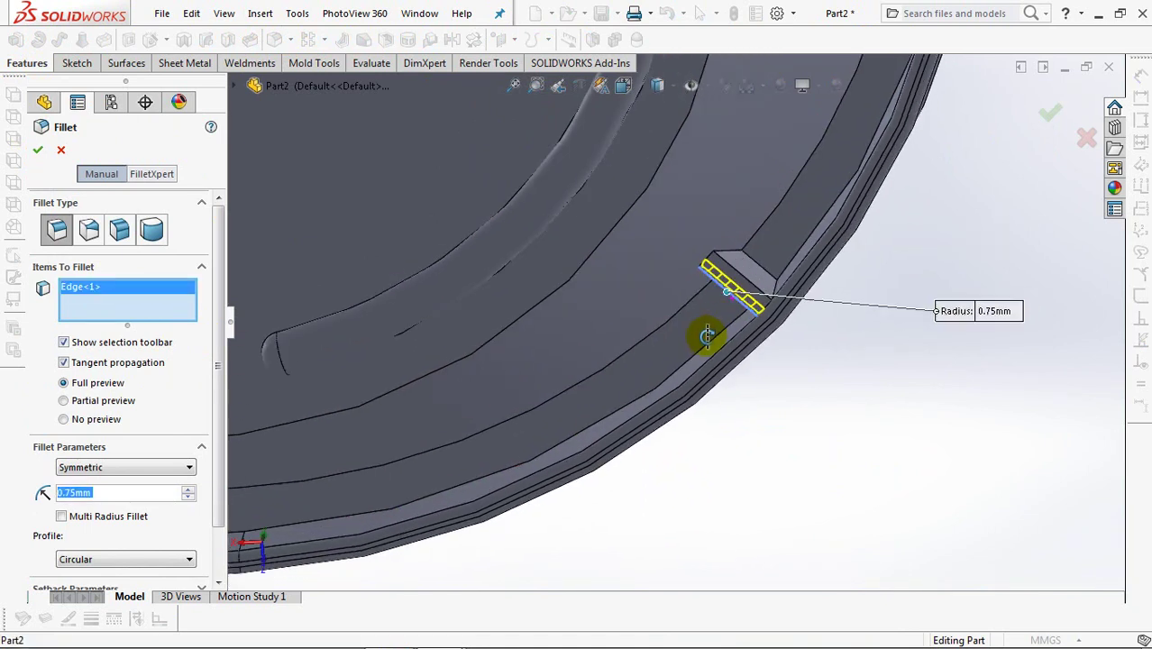
pyautogui.click(1046, 111)
pyautogui.moveTo(969, 223)
pyautogui.mouseDown(button='middle')
pyautogui.moveTo(881, 245)
pyautogui.moveTo(954, 358)
pyautogui.moveTo(992, 322)
pyautogui.mouseUp(button='middle')
pyautogui.click(846, 373)
# Mirror Extrude-Thin1, Fillet2–5, Sweep1 and Rib1 across the Right Plane as a geometry pattern.
pyautogui.click(944, 315)
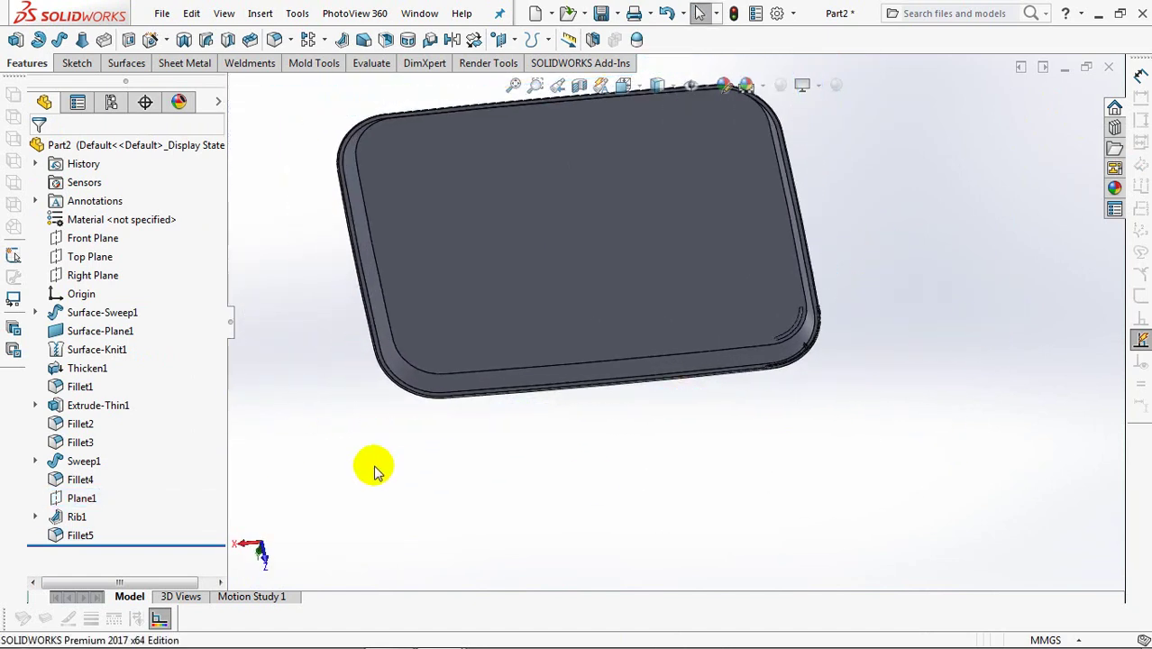
pyautogui.click(90, 274)
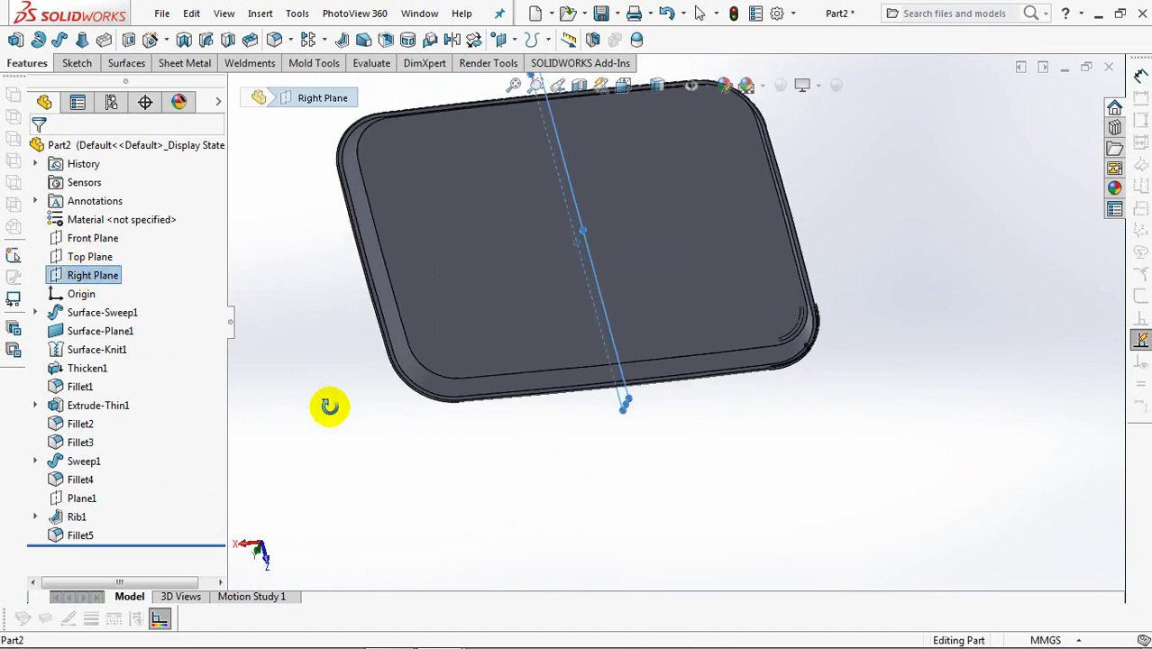
pyautogui.click(451, 42)
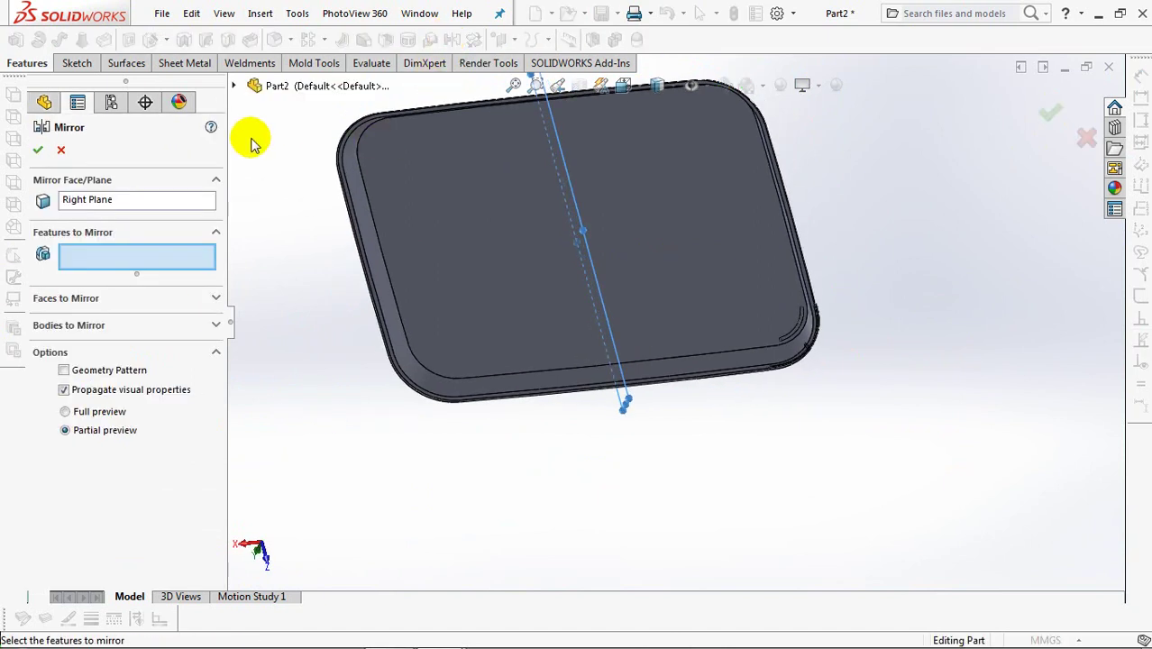
pyautogui.click(232, 85)
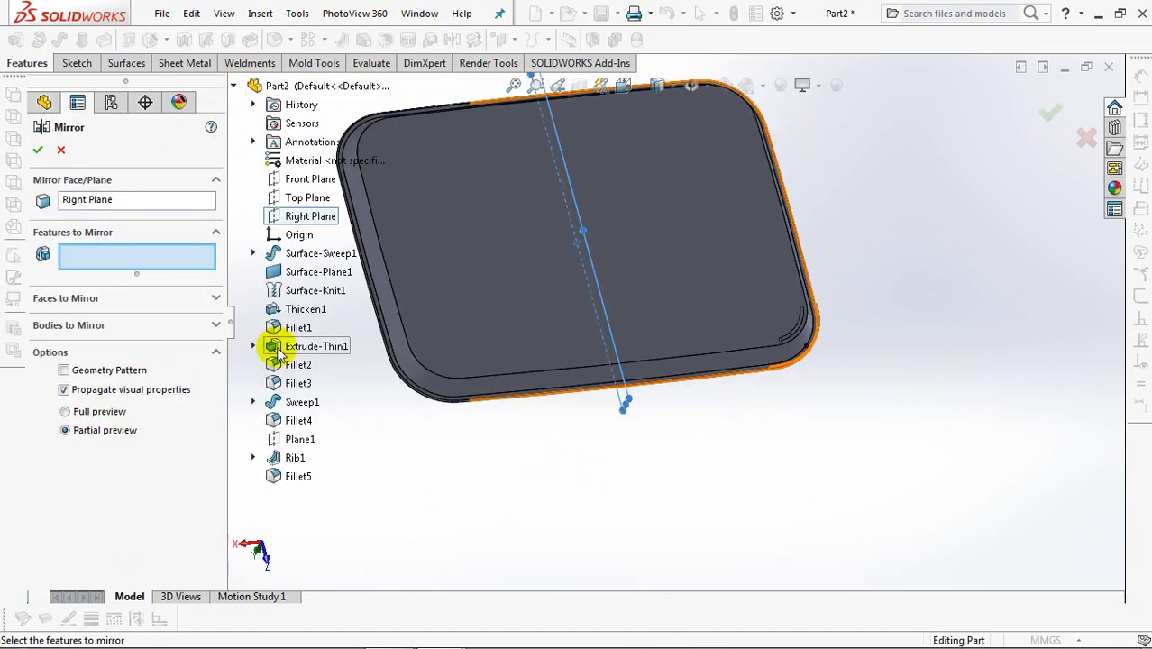
pyautogui.click(307, 346)
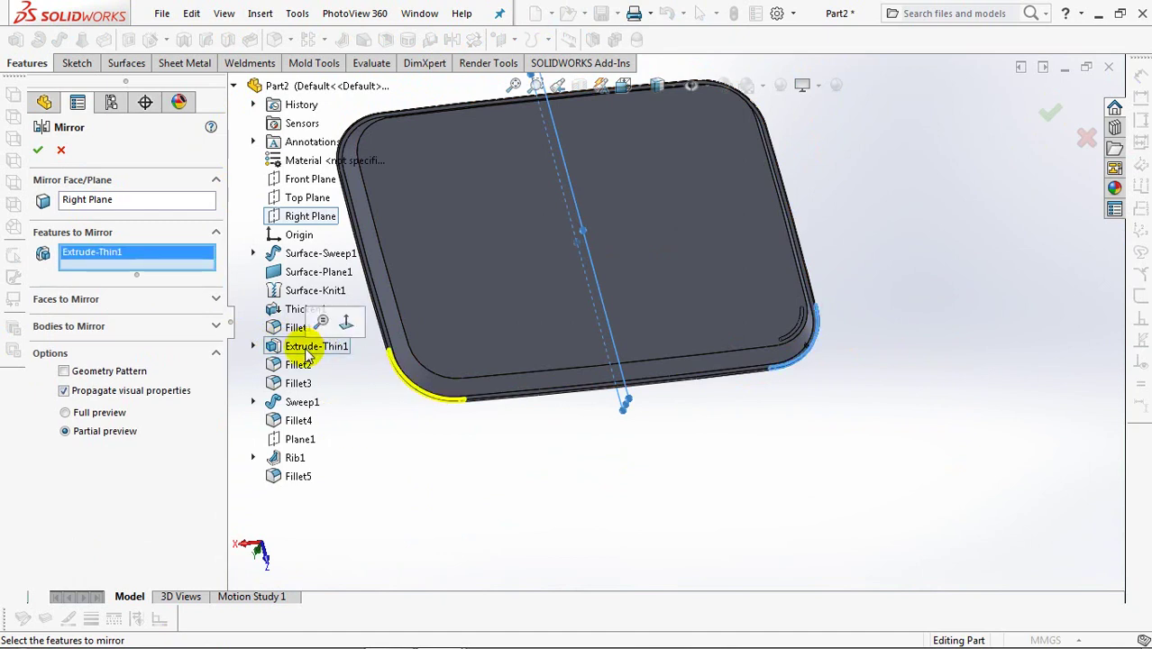
pyautogui.click(287, 365)
pyautogui.click(287, 383)
pyautogui.click(287, 402)
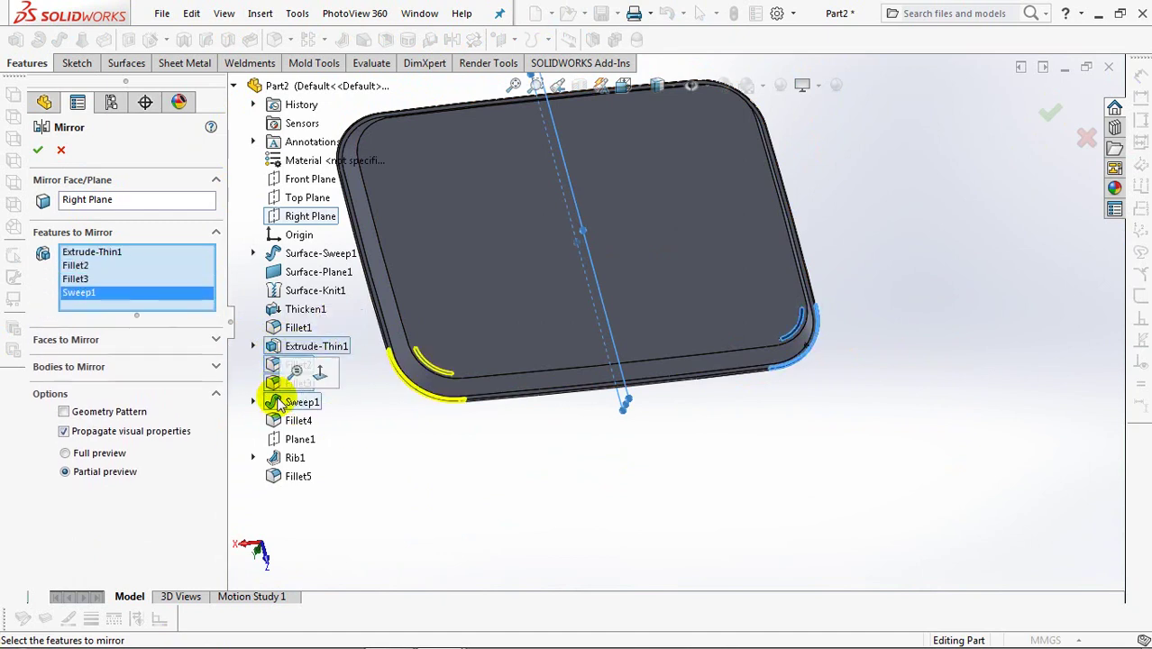
pyautogui.click(281, 422)
pyautogui.click(294, 458)
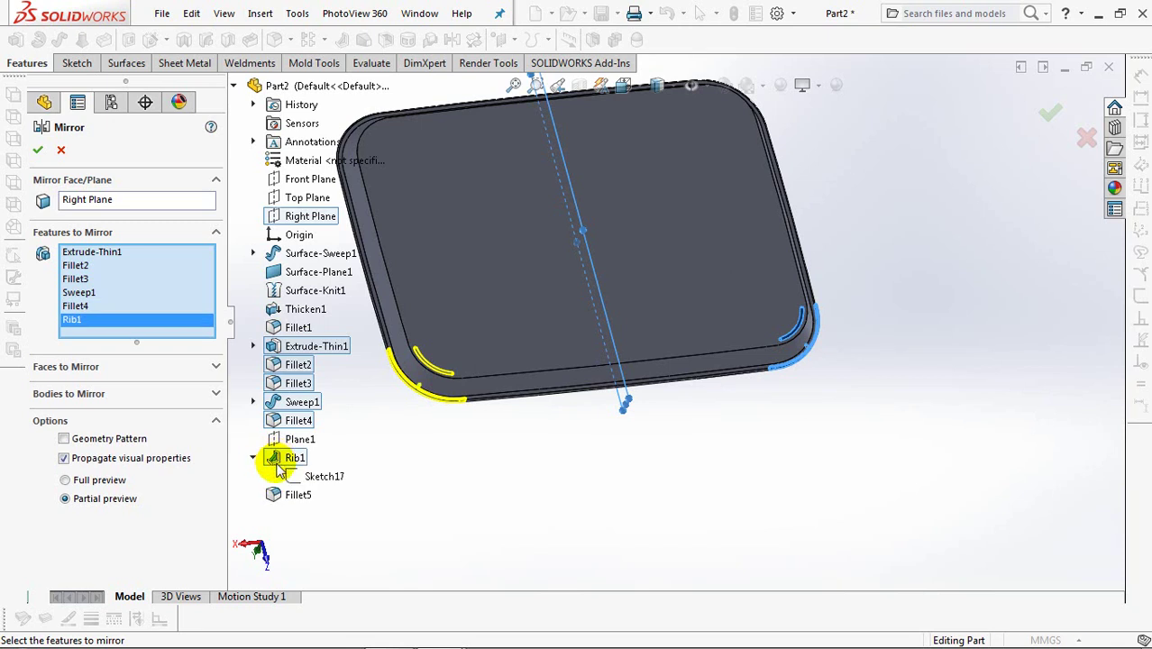
pyautogui.click(280, 501)
pyautogui.click(64, 452)
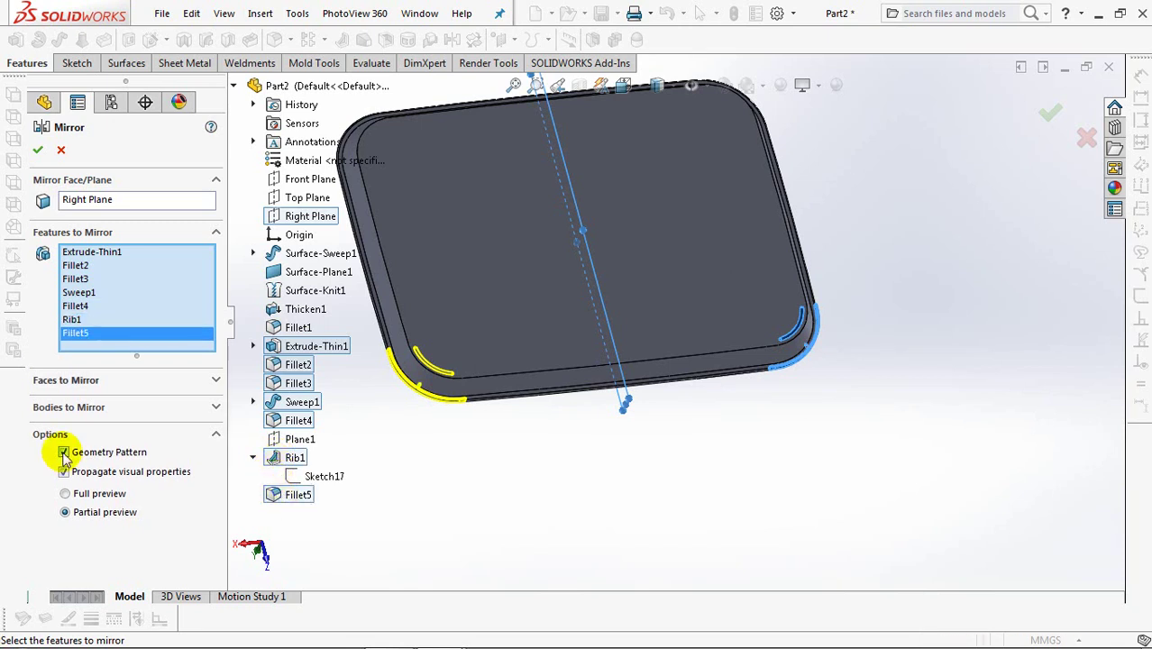
pyautogui.click(37, 146)
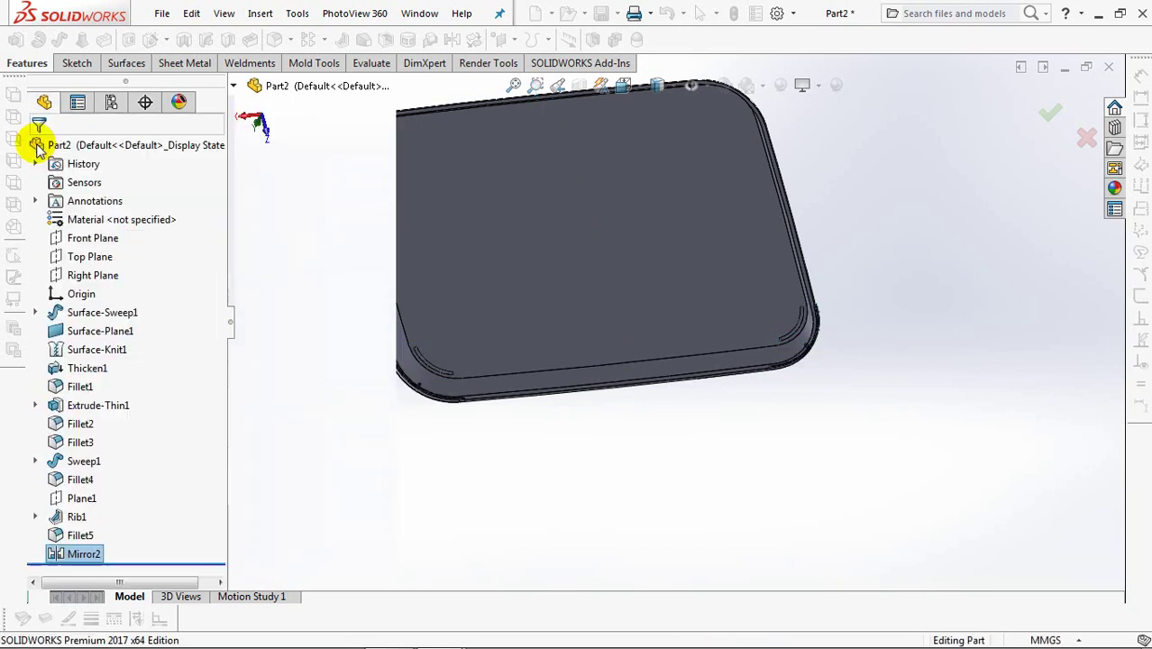
# Mirror the Mirror2 feature across the Front Plane to fill all four corners.
pyautogui.scroll(-3, 379, 341)
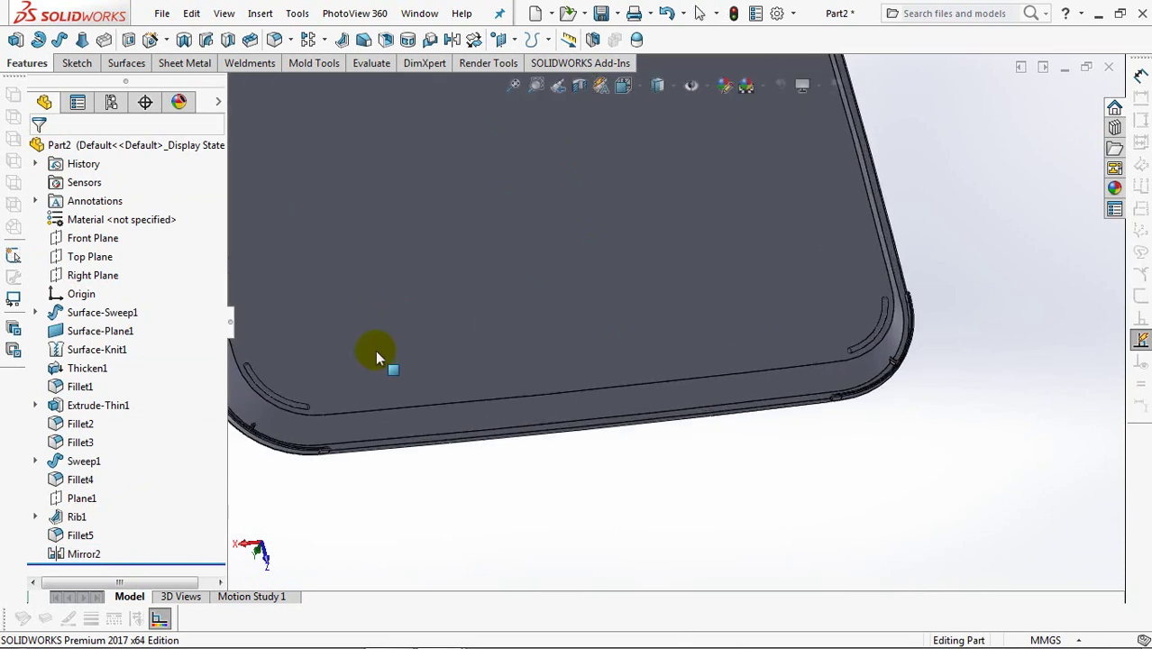
pyautogui.scroll(-2, 609, 314)
pyautogui.moveTo(610, 314)
pyautogui.mouseDown(button='middle')
pyautogui.moveTo(566, 412)
pyautogui.moveTo(541, 430)
pyautogui.moveTo(581, 321)
pyautogui.moveTo(570, 278)
pyautogui.moveTo(483, 321)
pyautogui.mouseUp(button='middle')
pyautogui.scroll(3, 354, 403)
pyautogui.click(90, 238)
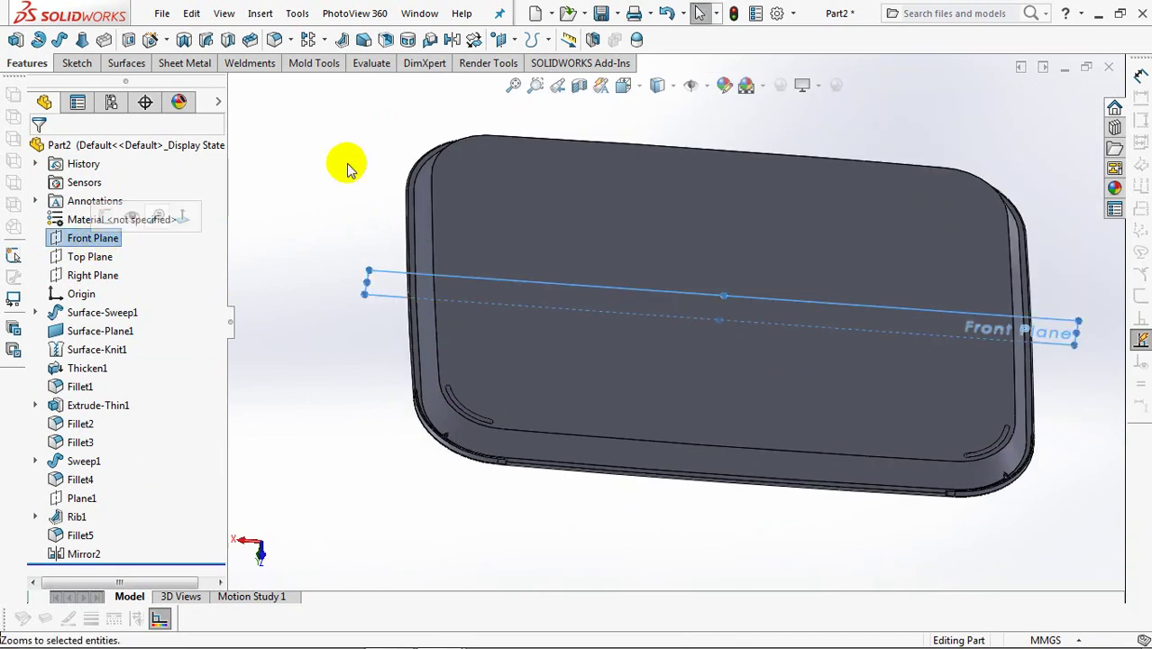
pyautogui.click(450, 41)
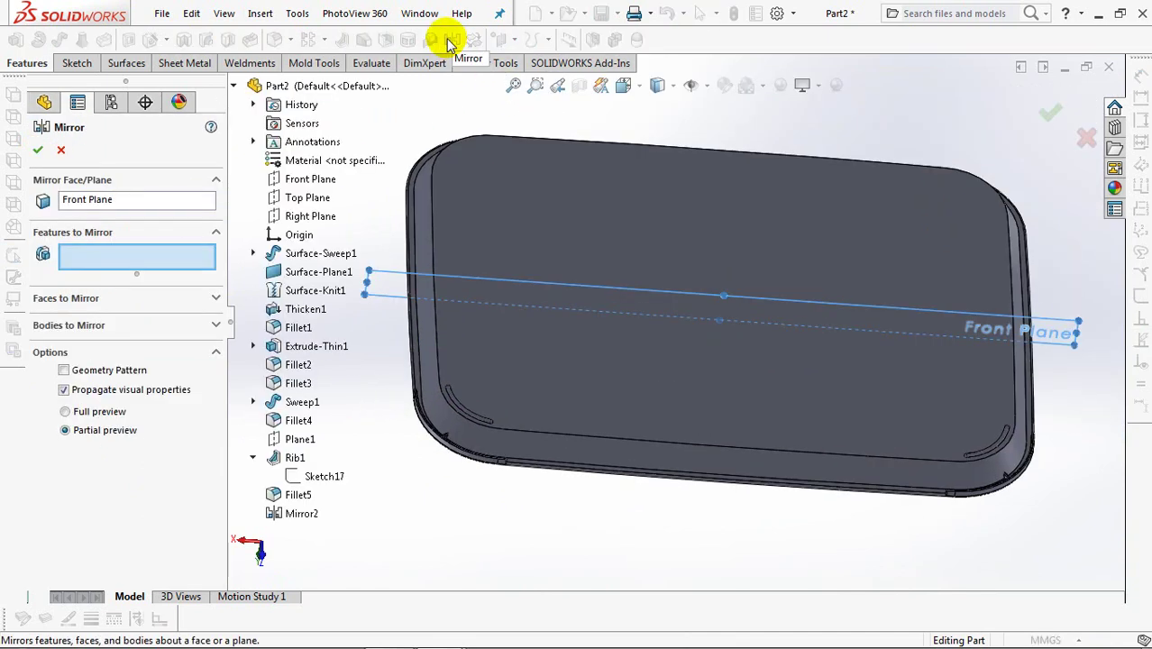
pyautogui.click(301, 513)
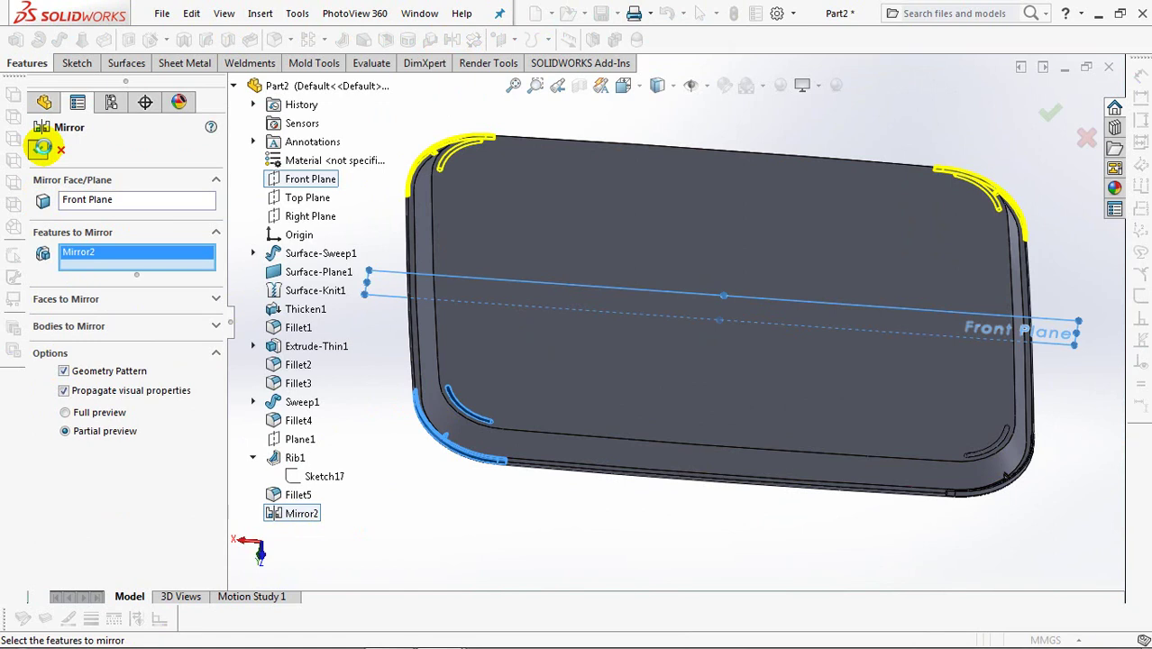
pyautogui.click(40, 146)
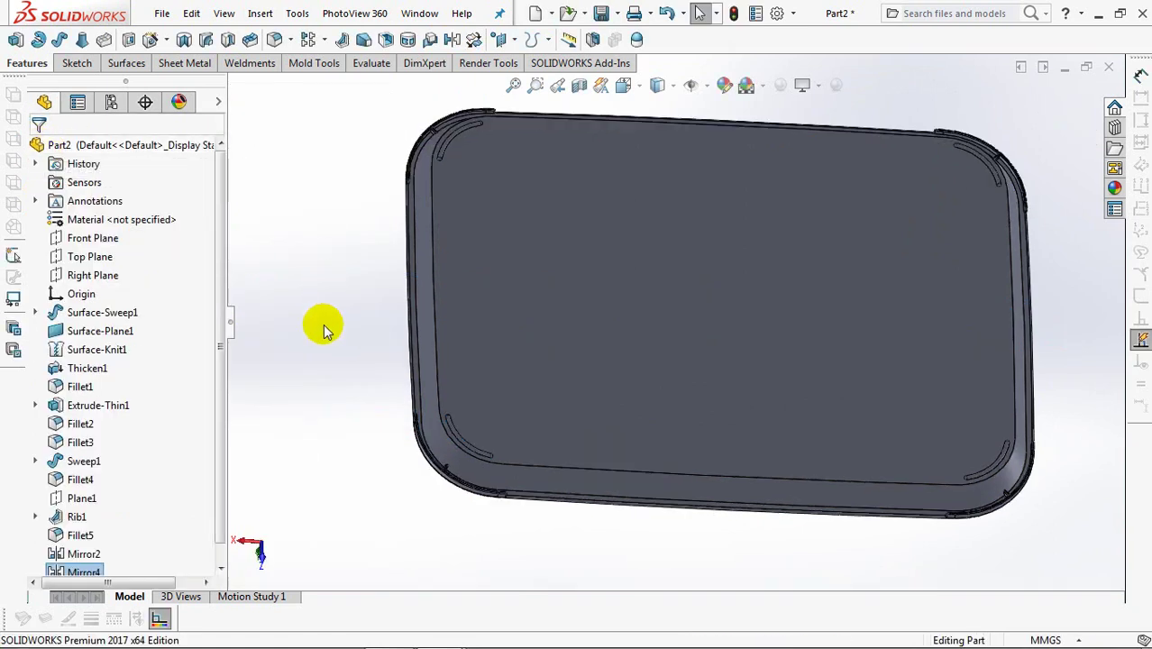
# Fillet the tray's inner rim edge loop with a 3 mm radius.
pyautogui.click(275, 41)
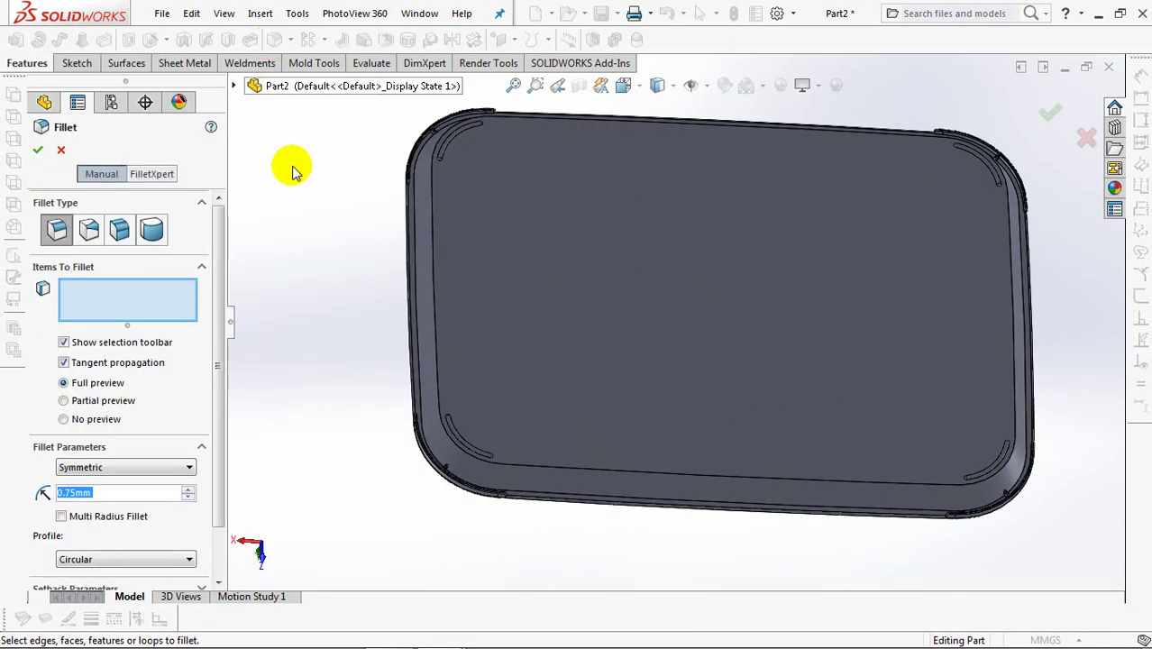
pyautogui.click(556, 467)
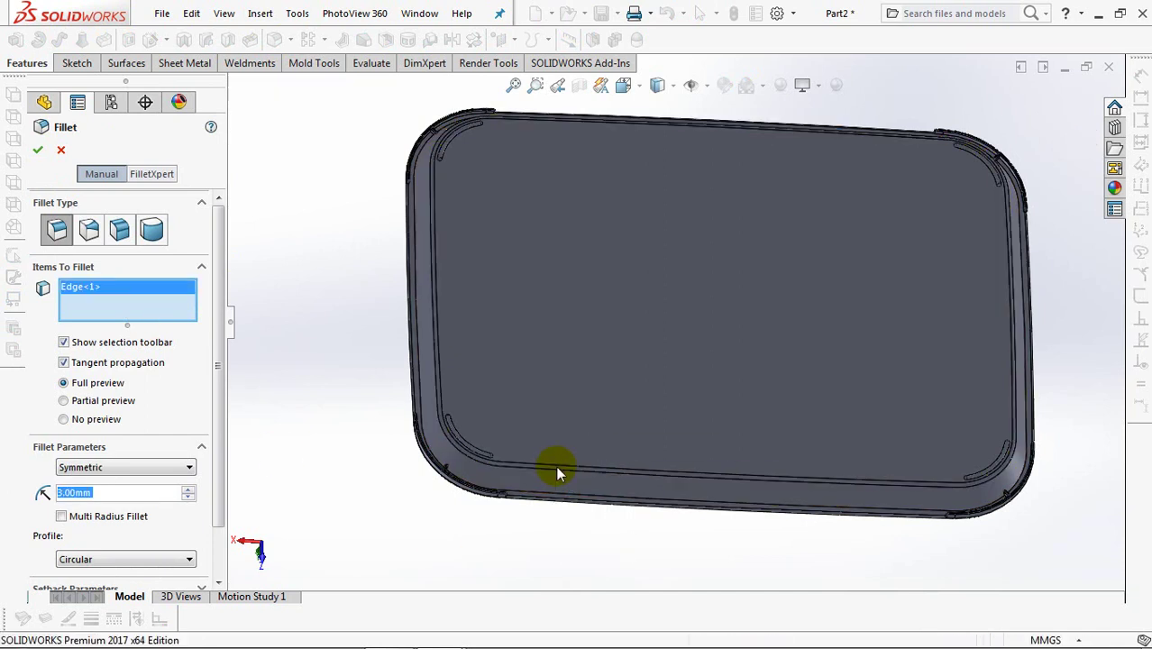
pyautogui.press('Return')
# Fillet the outer rim edge with a 2 mm radius.
pyautogui.moveTo(347, 412)
pyautogui.mouseDown(button='middle')
pyautogui.moveTo(450, 467)
pyautogui.moveTo(586, 298)
pyautogui.moveTo(561, 196)
pyautogui.moveTo(376, 206)
pyautogui.mouseUp(button='middle')
pyautogui.click(274, 41)
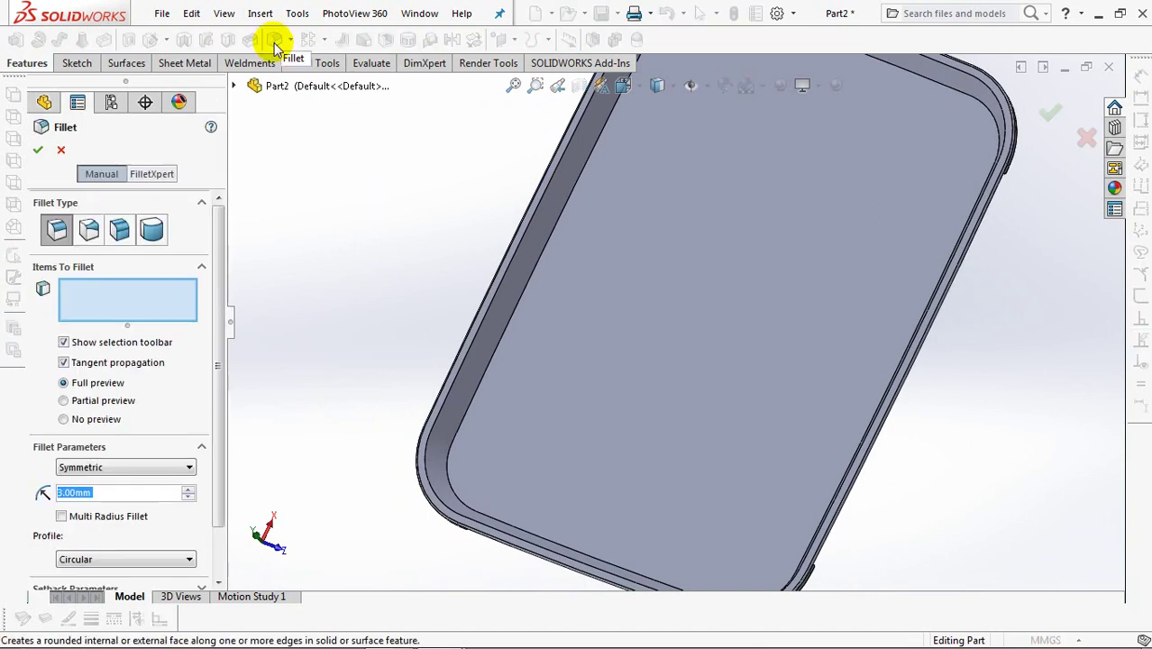
pyautogui.write('2')
pyautogui.click(451, 386)
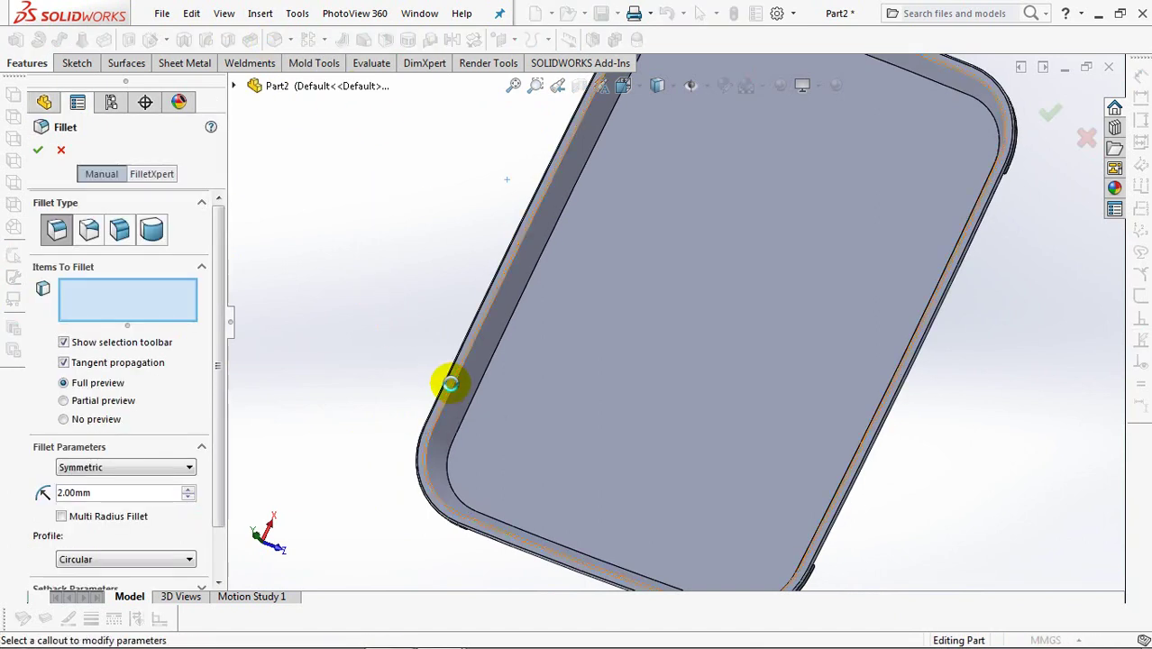
pyautogui.press('Return')
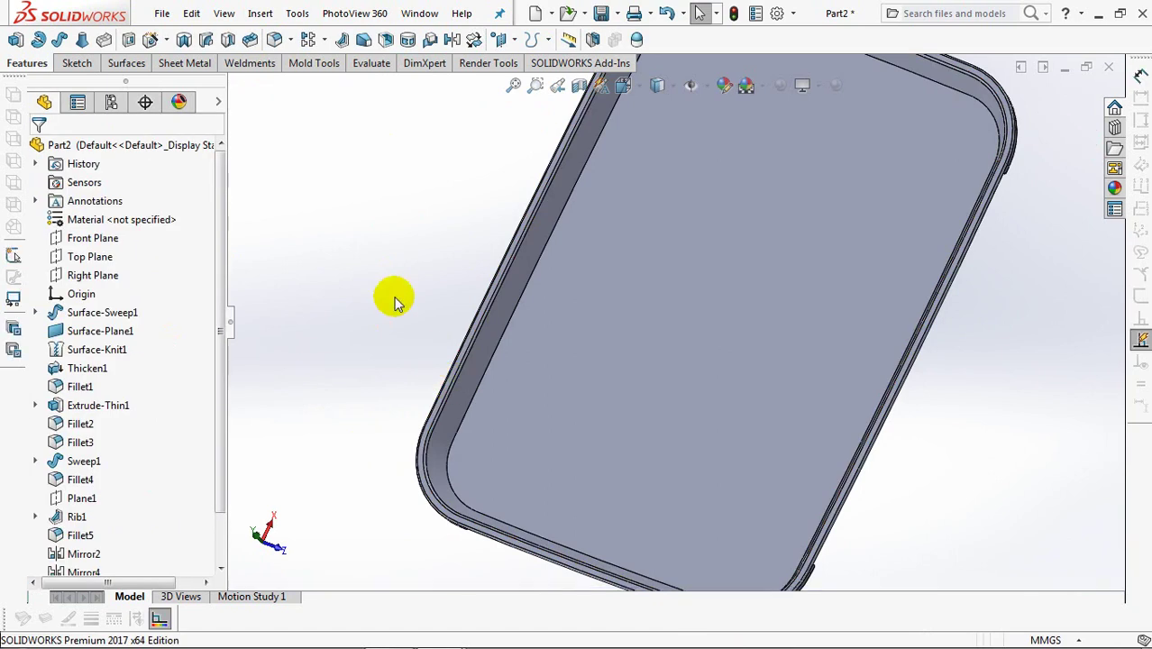